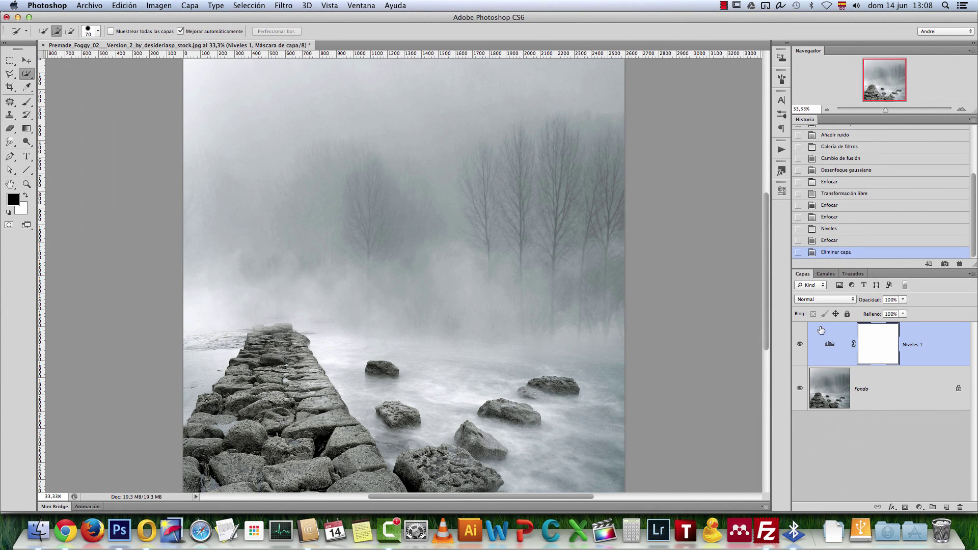
Compare the photo with and without the Niveles 1 adjustment and review its levels settings
left_click(800, 345)
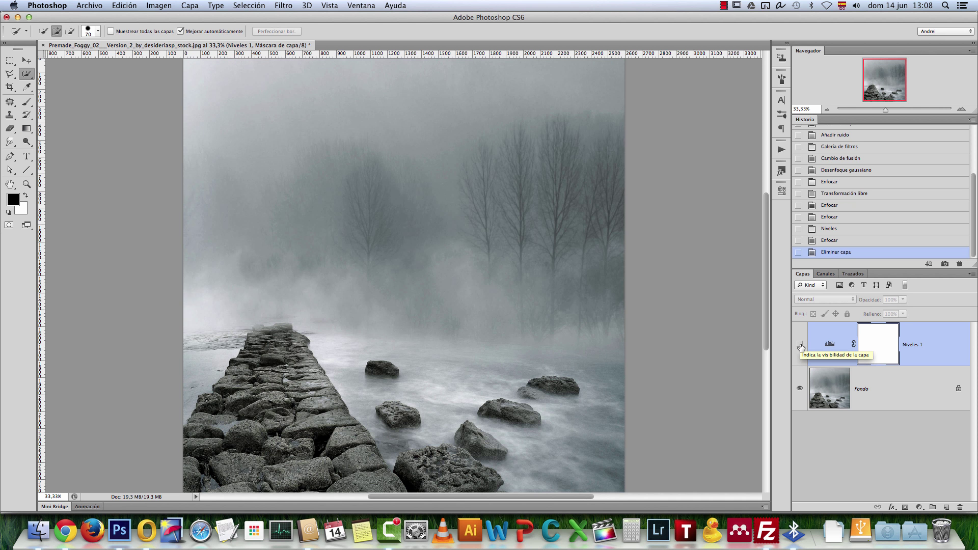
left_click(800, 345)
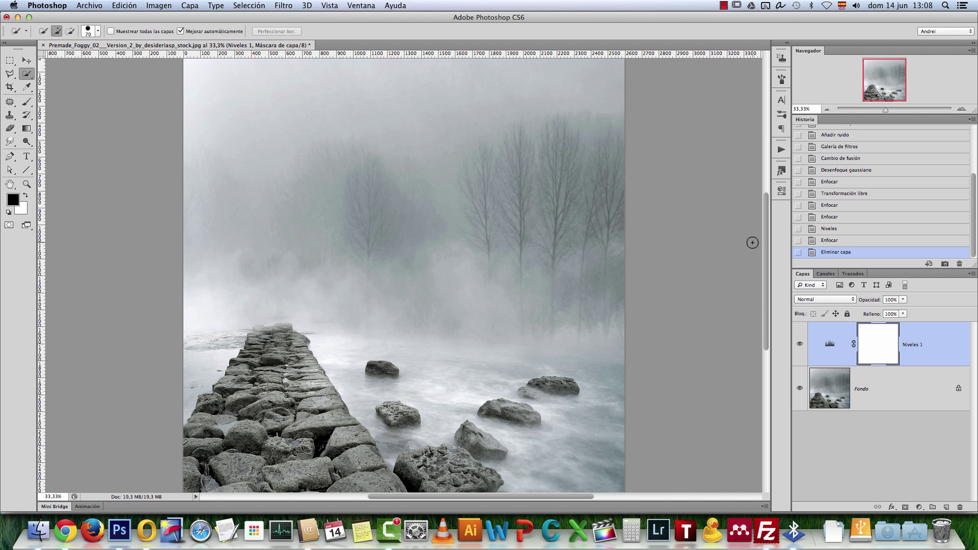
left_click(798, 344)
left_click(799, 344)
double_click(829, 344)
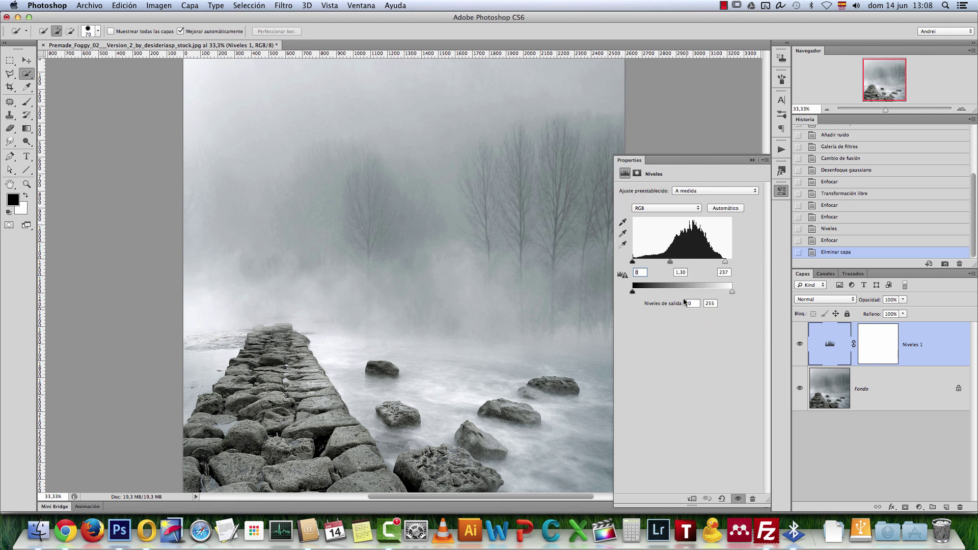
left_click(752, 160)
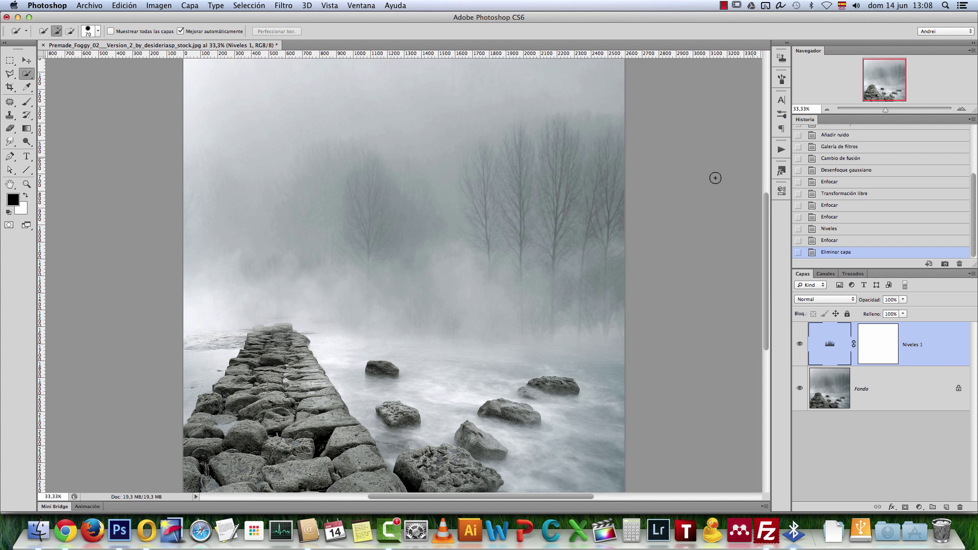
left_click(799, 344)
Add a new layer named "nieve 1" above Niveles 1 and fill it with black
left_click(946, 507)
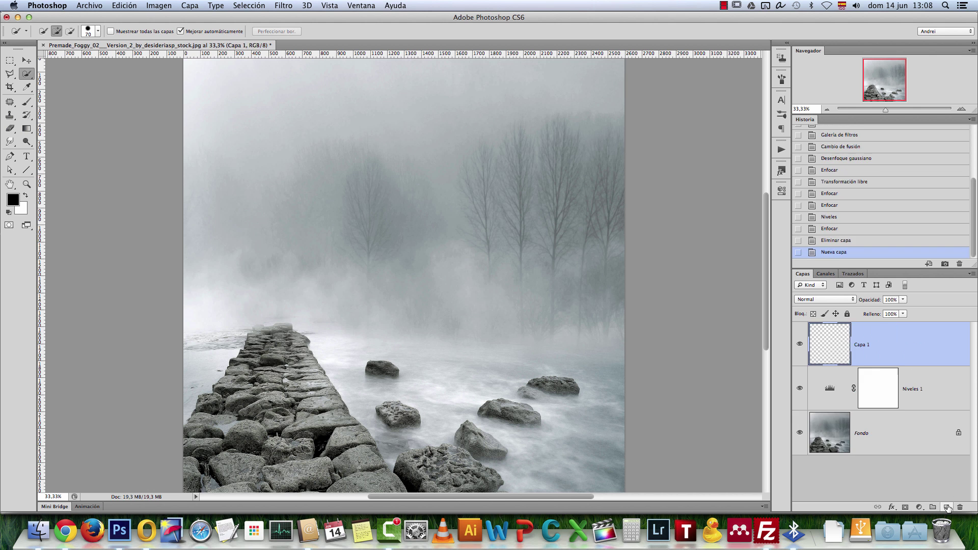
double_click(864, 345)
type("nivve 1")
key("Return")
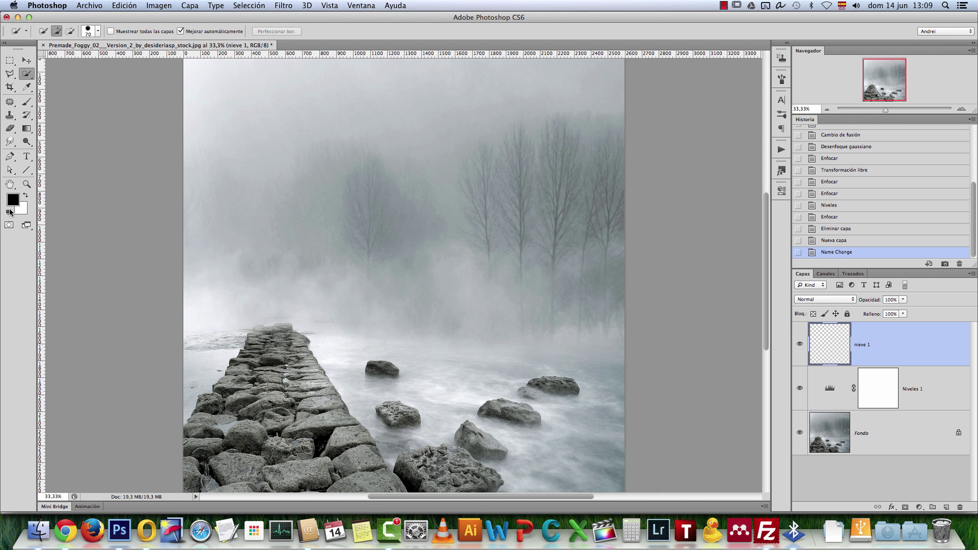
key("alt+BackSpace")
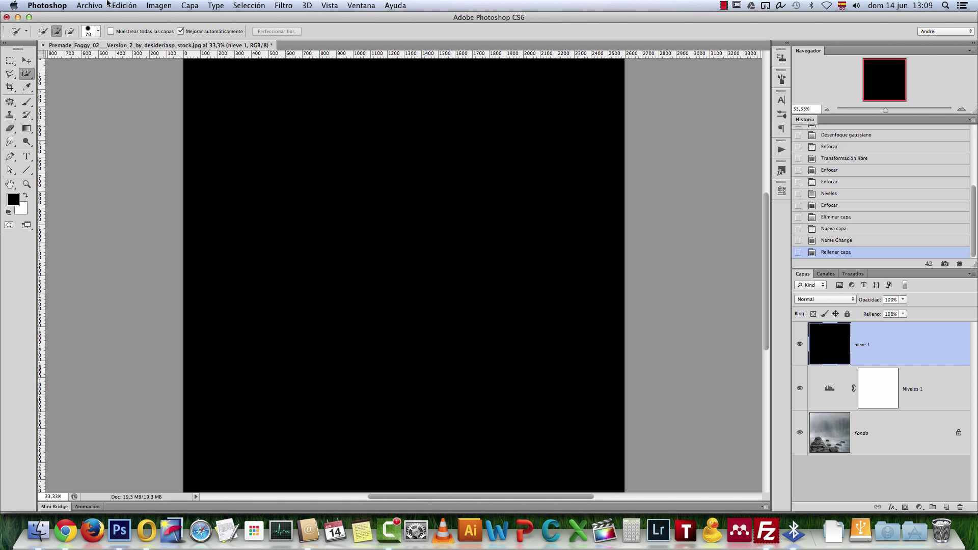
left_click(122, 6)
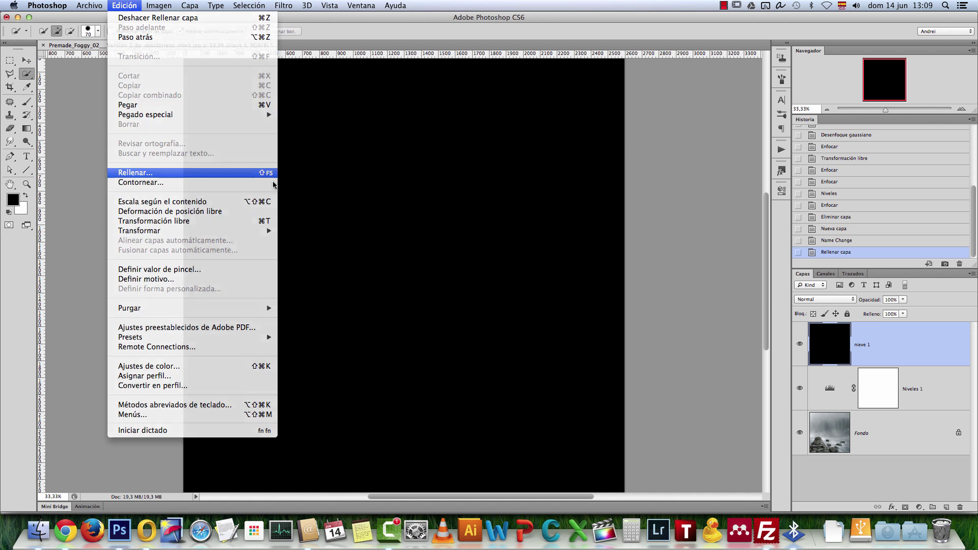
left_click(164, 176)
left_click(600, 234)
left_click(606, 209)
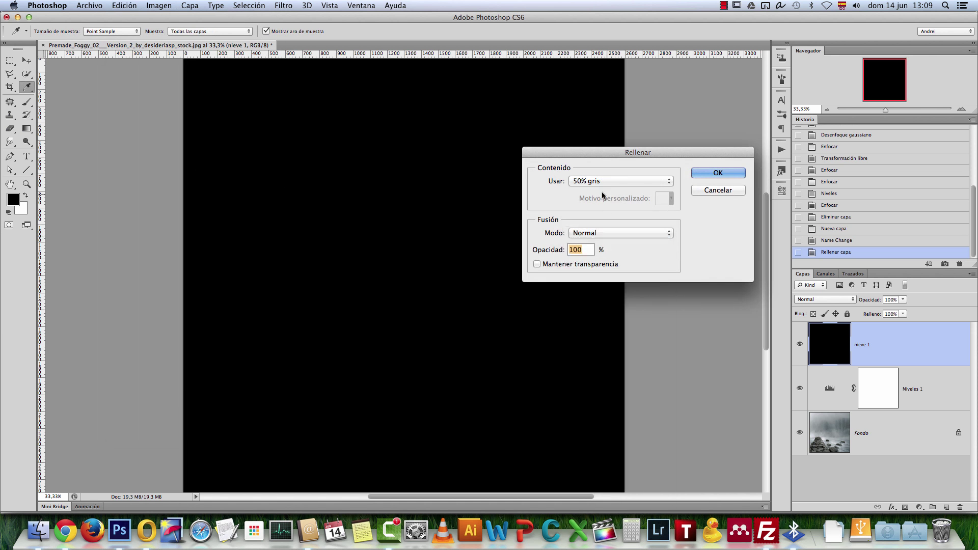
left_click(598, 181)
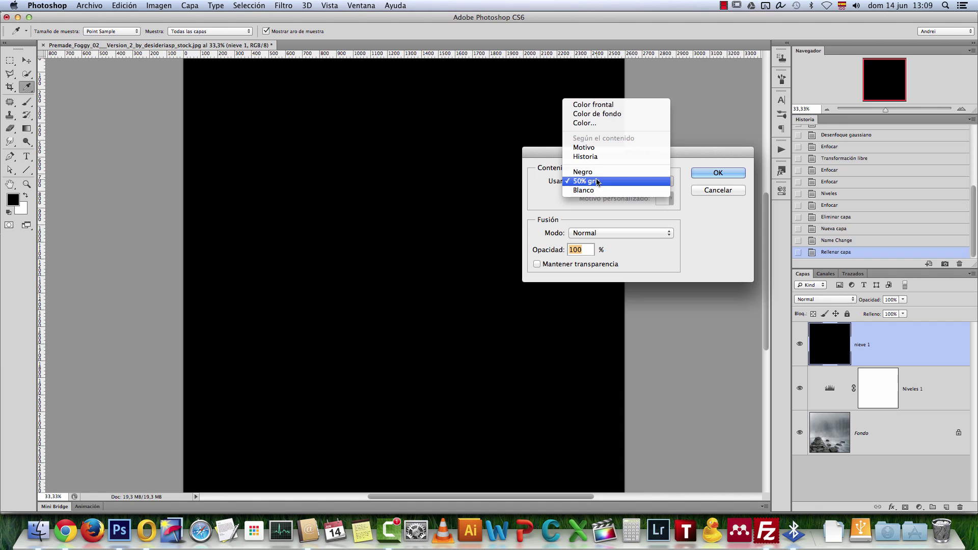
left_click(724, 191)
left_click(725, 190)
key("w")
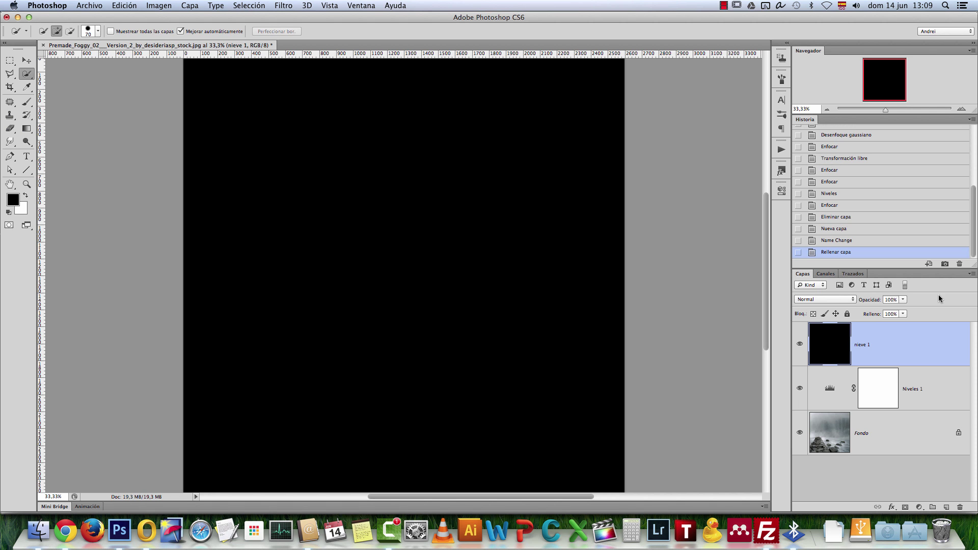
Convert the nieve 1 layer to a smart object and add 90% monochromatic noise to it
right_click(909, 341)
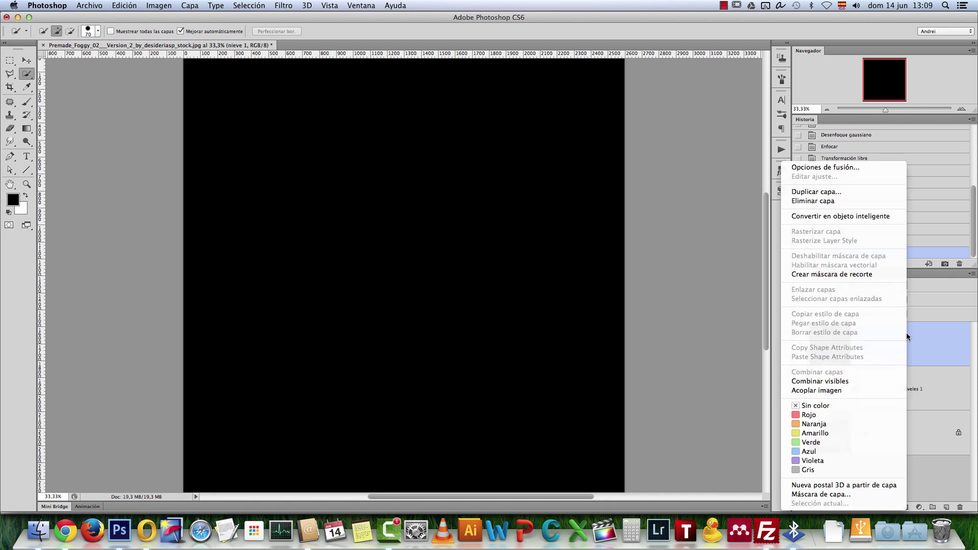
left_click(845, 216)
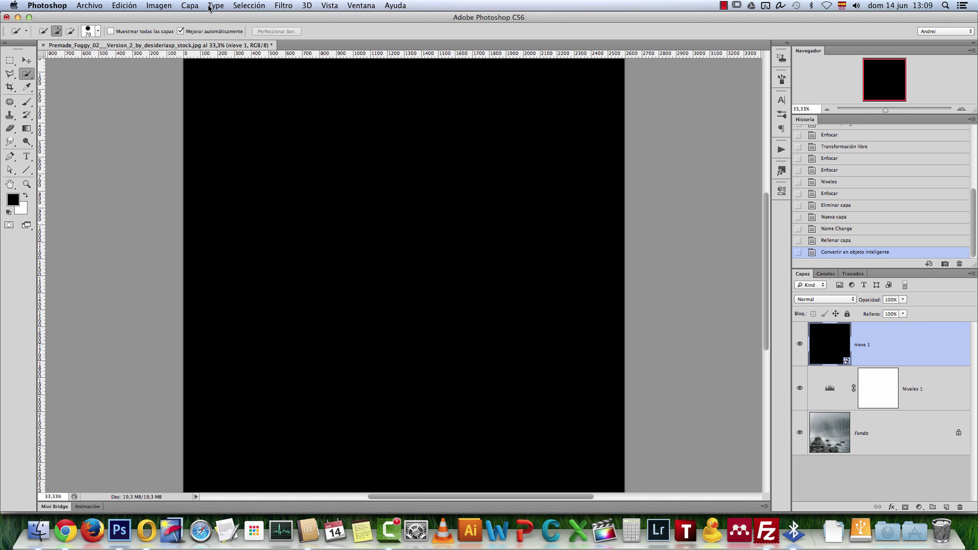
left_click(279, 6)
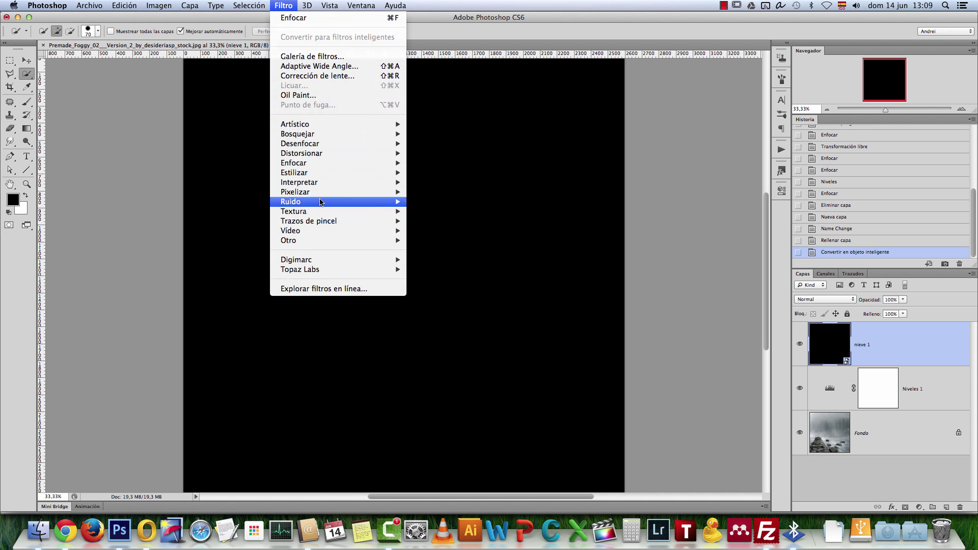
mouse_move(315, 202)
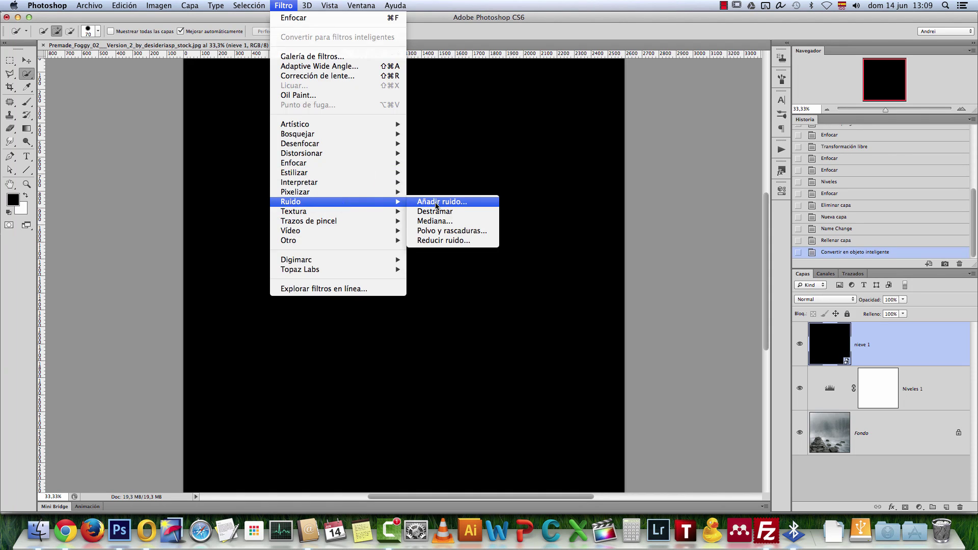
left_click(432, 202)
left_click_drag(506, 141, 660, 106)
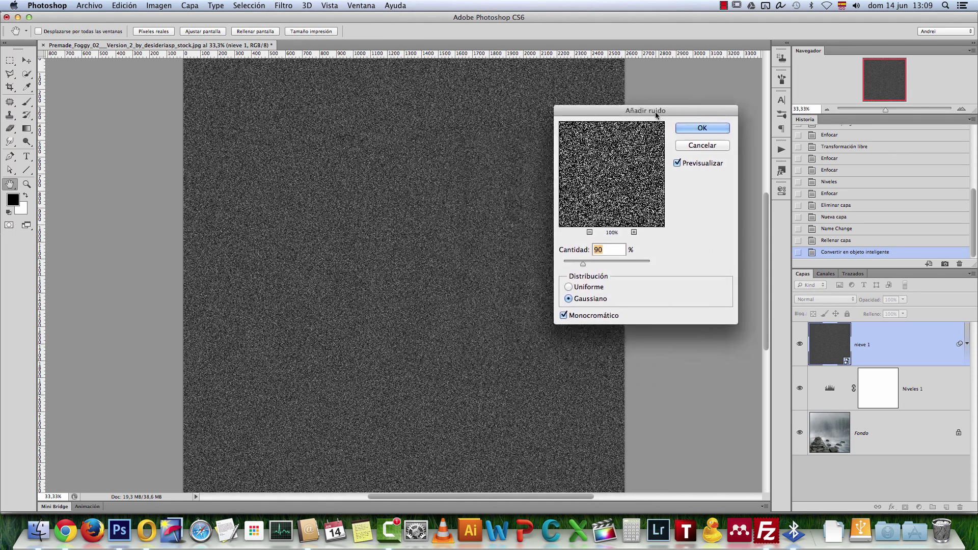
left_click(568, 311)
left_click(567, 310)
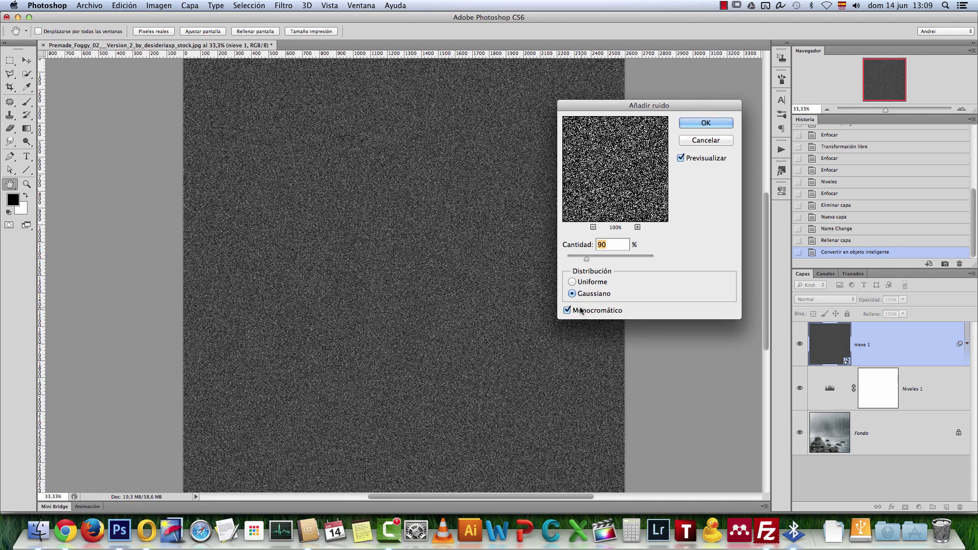
left_click(571, 282)
left_click(707, 123)
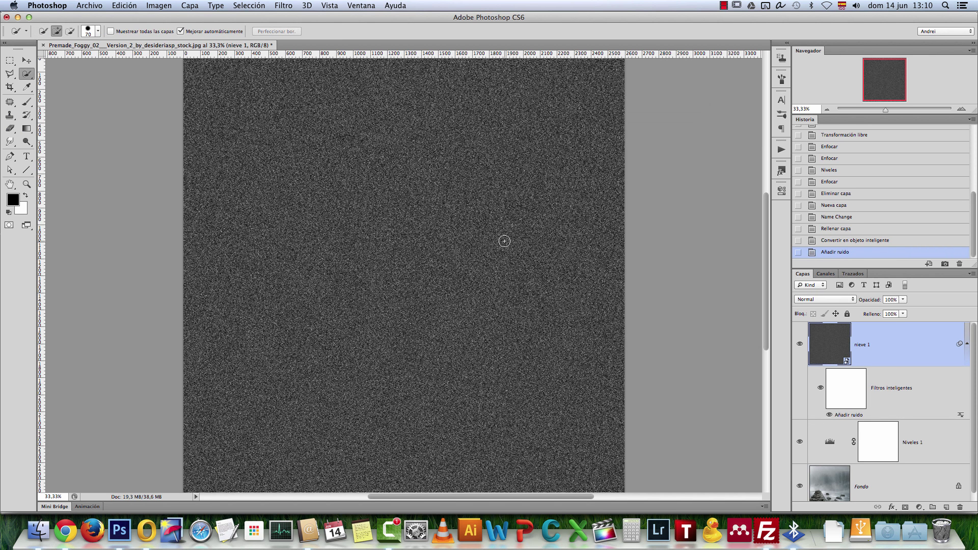
left_click(967, 344)
Open the filter gallery on the nieve 1 layer with the artistic Pincel seco filter
key("super+1")
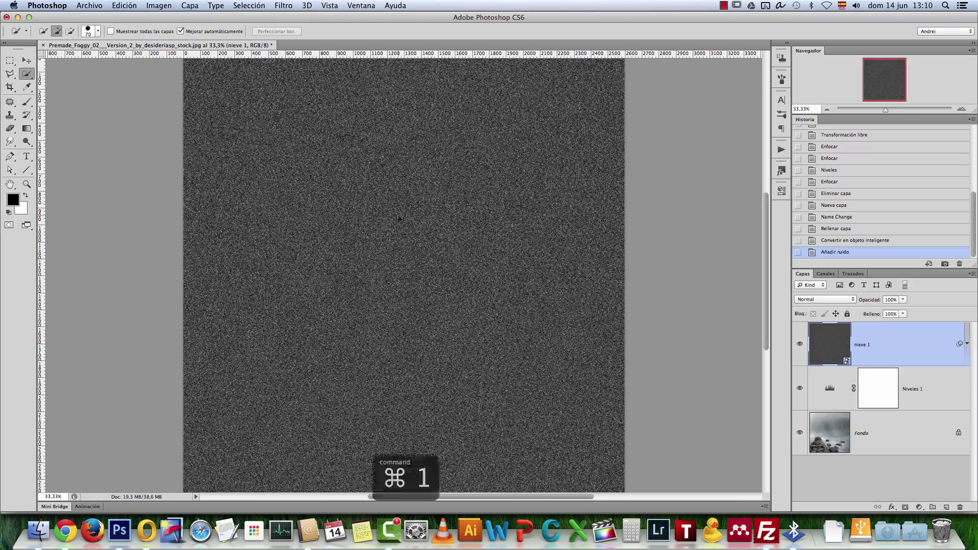
left_click_drag(397, 240, 637, 426)
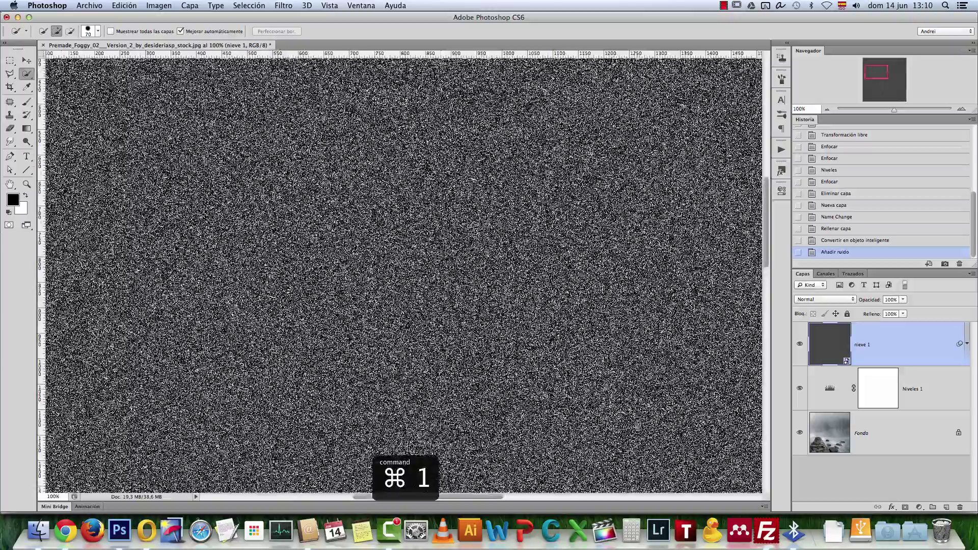
scroll(522, 305, "down", 5)
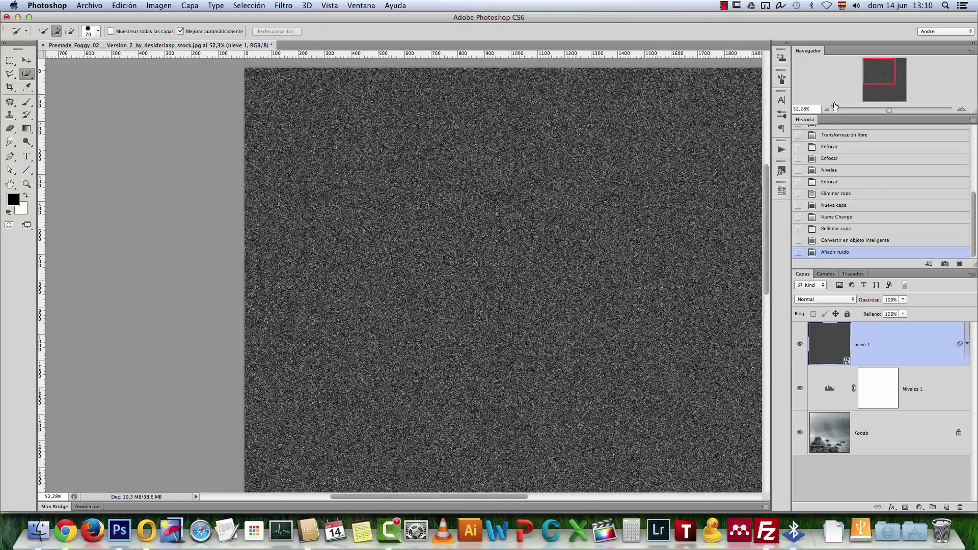
left_click(826, 111)
left_click_drag(616, 251, 437, 200)
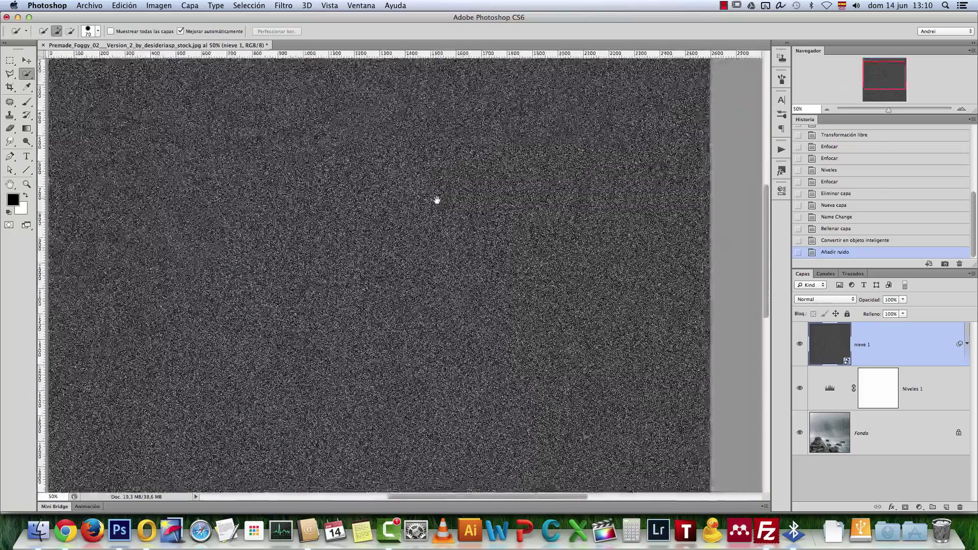
left_click(283, 6)
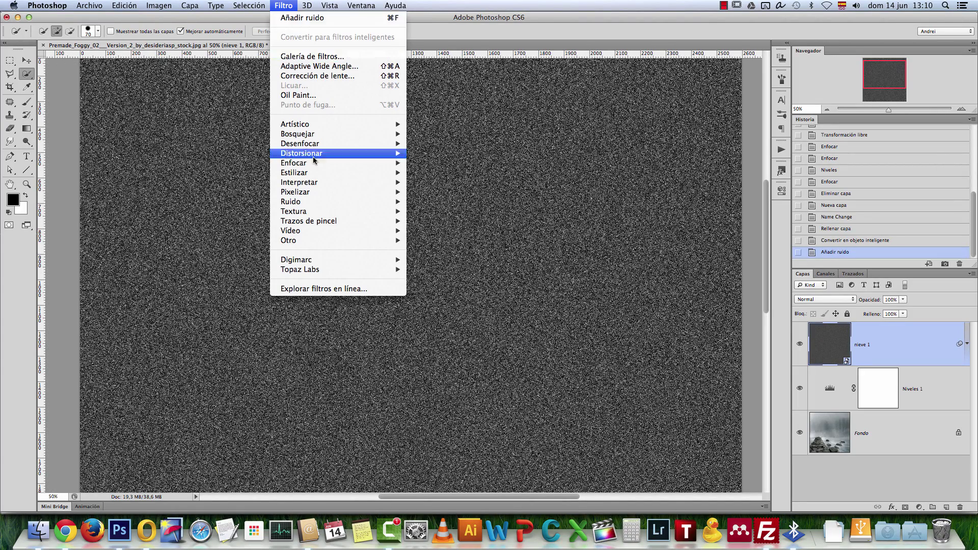
mouse_move(334, 126)
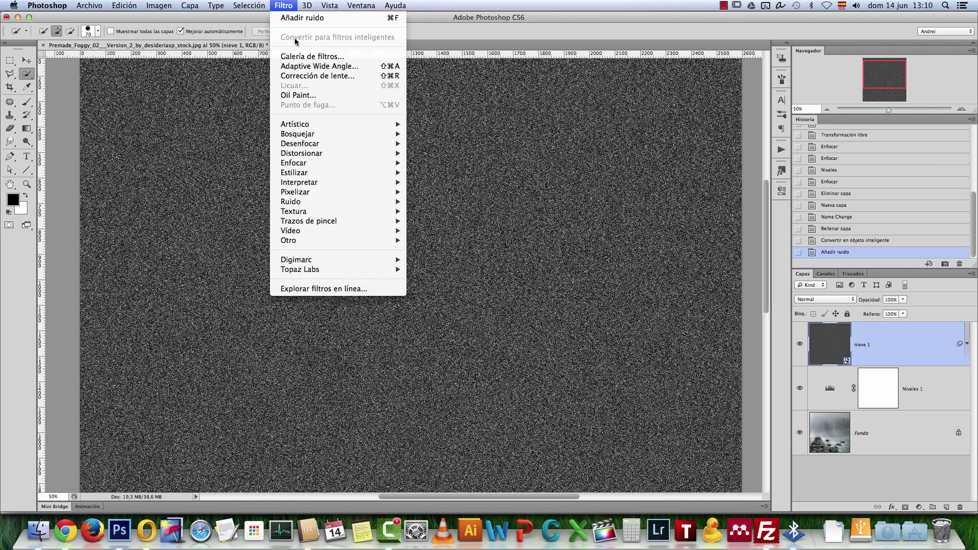
left_click(307, 57)
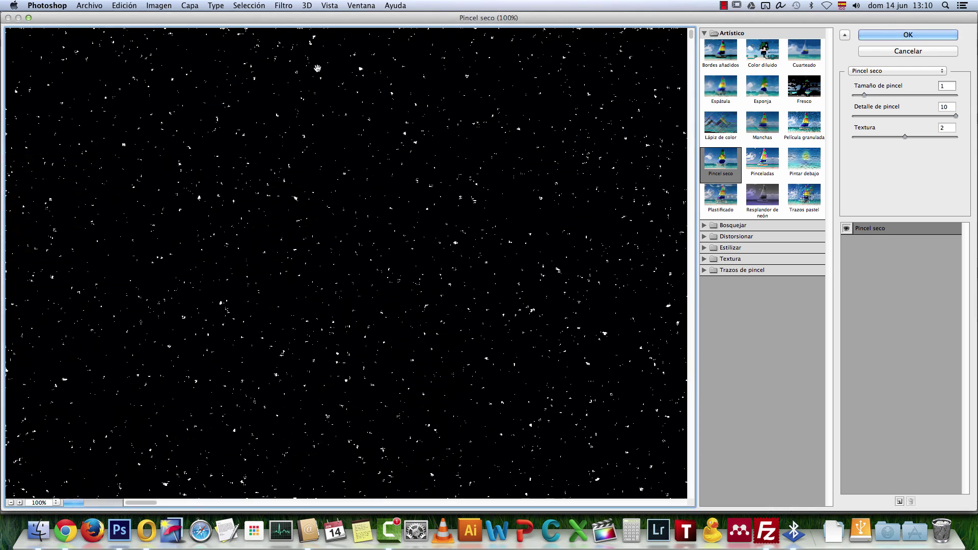
left_click(710, 34)
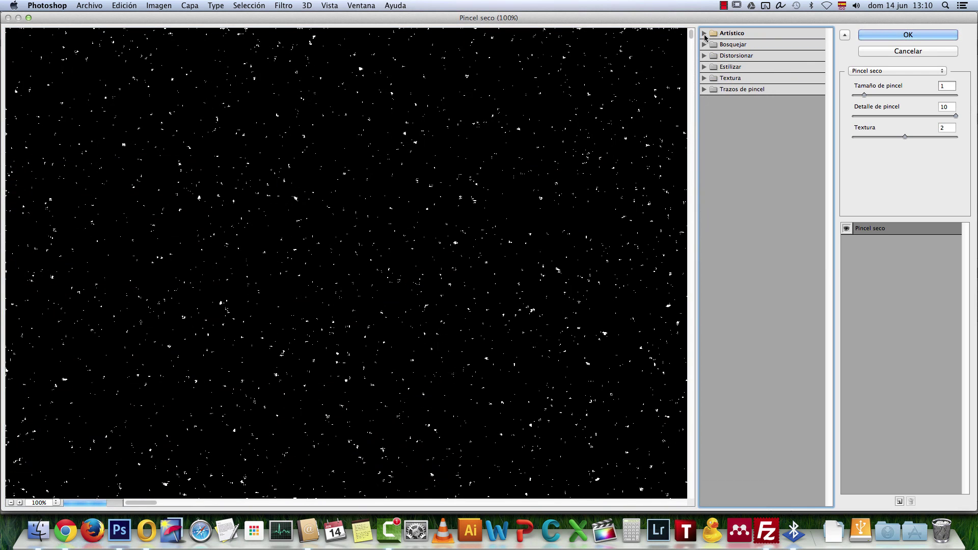
left_click(709, 34)
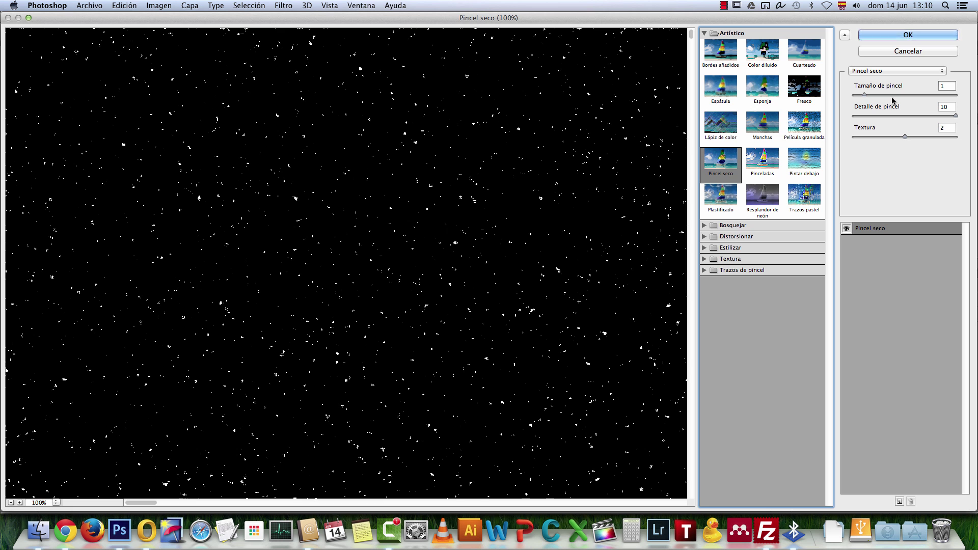
Set the Pincel seco brush size to 2 and brush detail to 2, and apply the filter to nieve 1
left_click(11, 502)
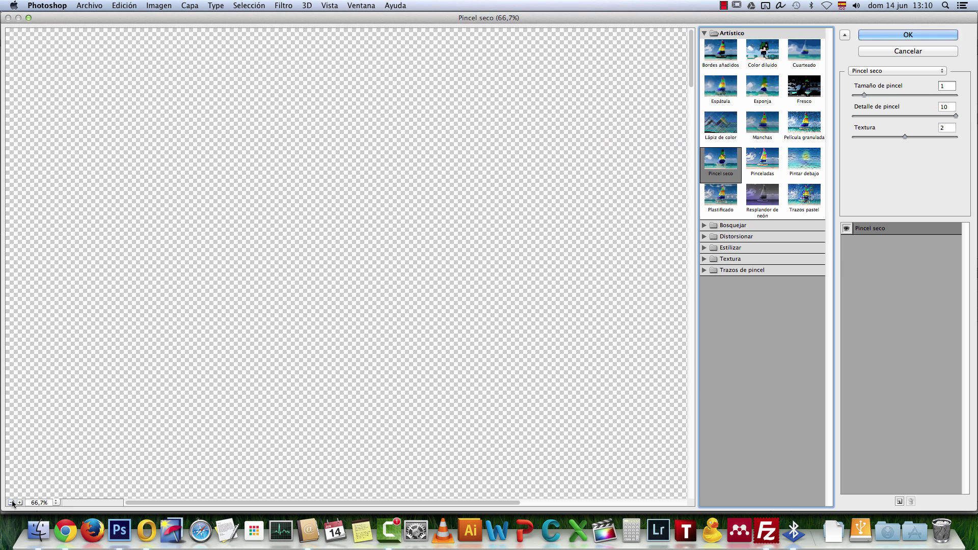
left_click(10, 502)
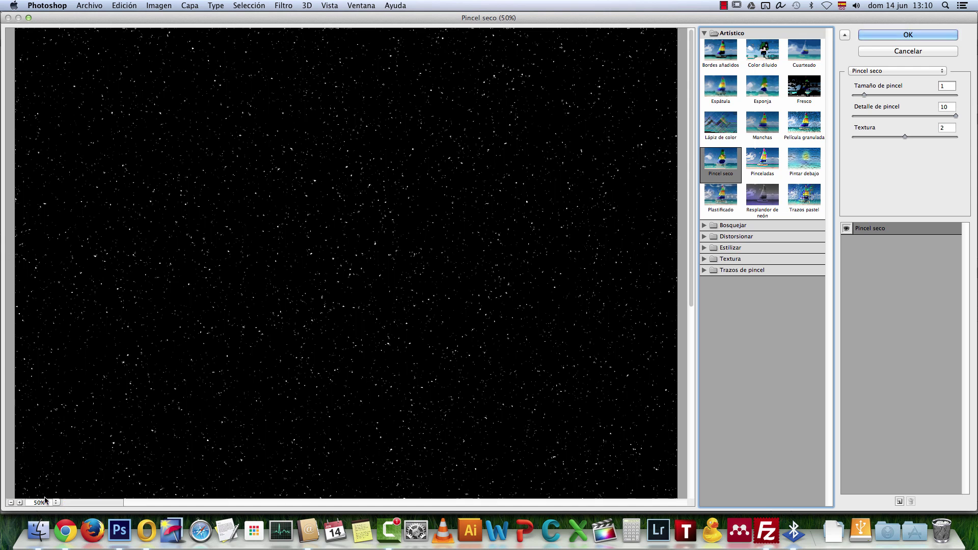
left_click(11, 502)
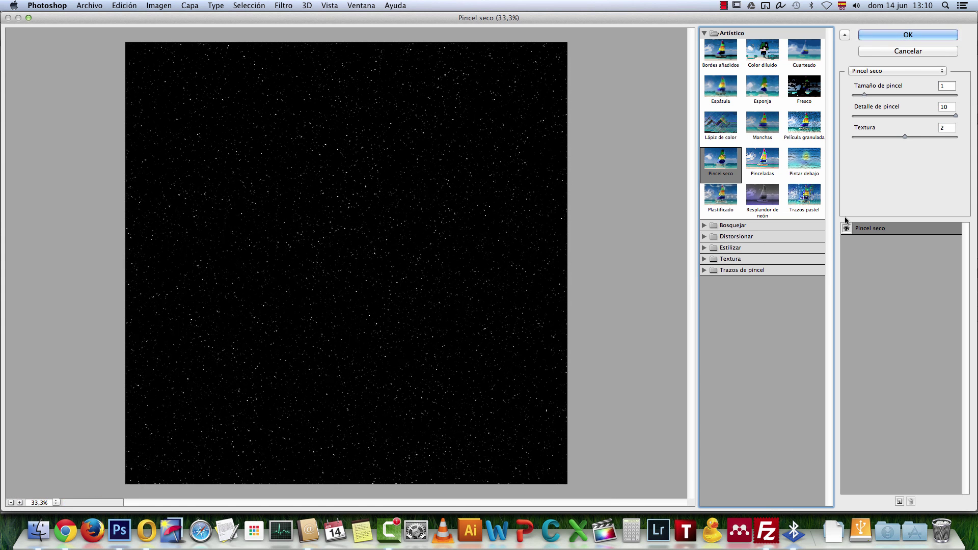
left_click(872, 116)
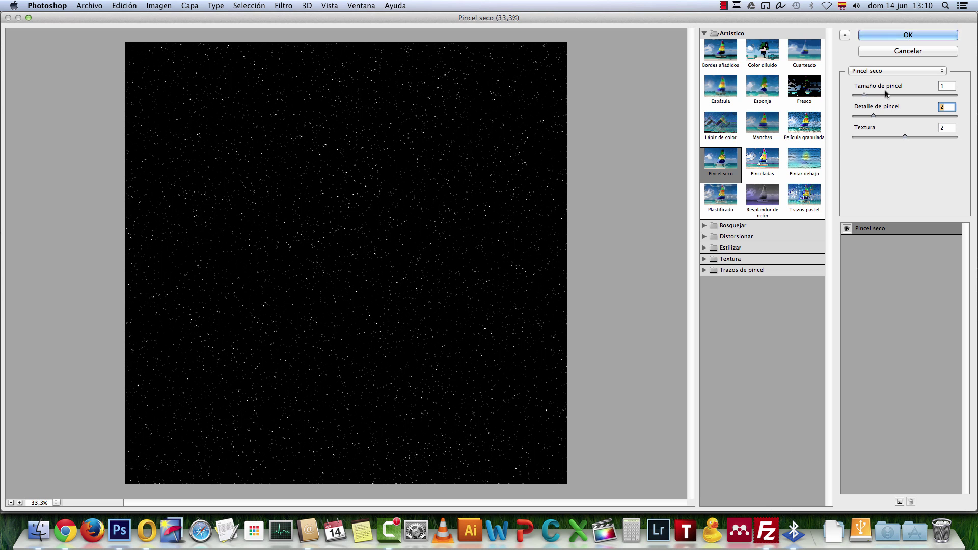
left_click(861, 95)
left_click_drag(861, 95, 854, 95)
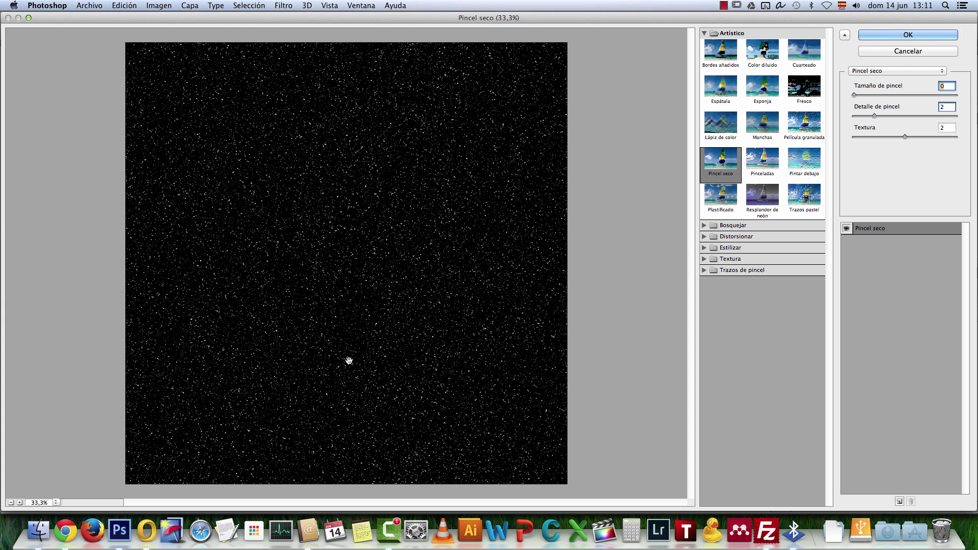
left_click_drag(853, 95, 874, 95)
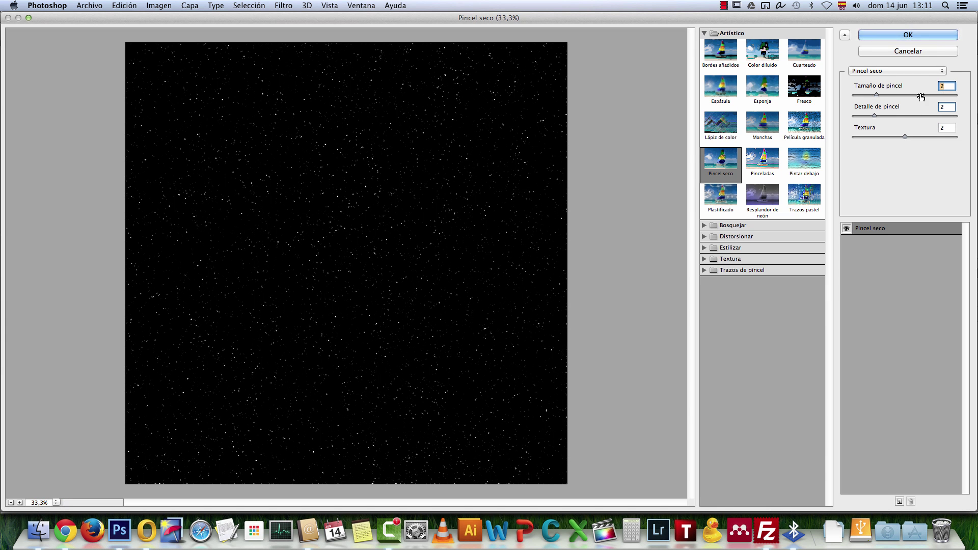
left_click(912, 35)
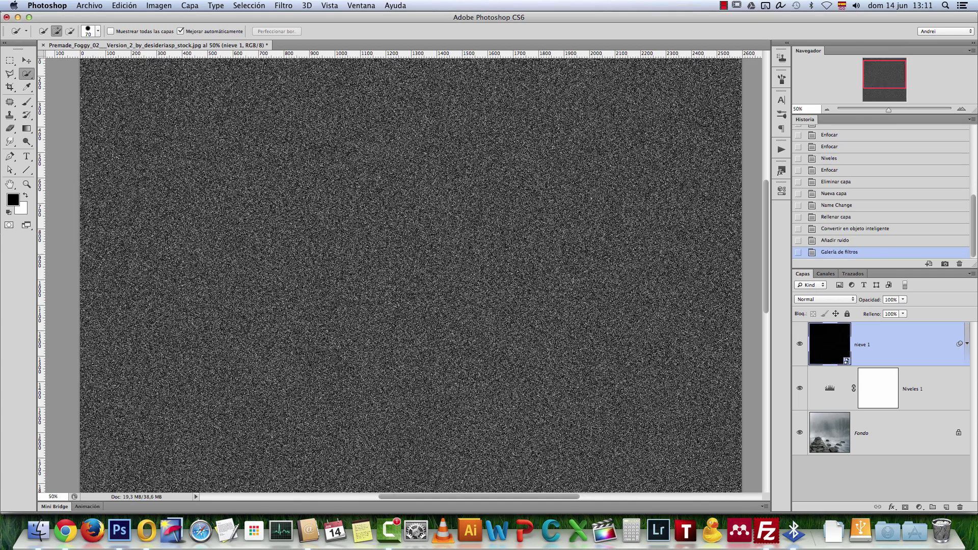
key("v")
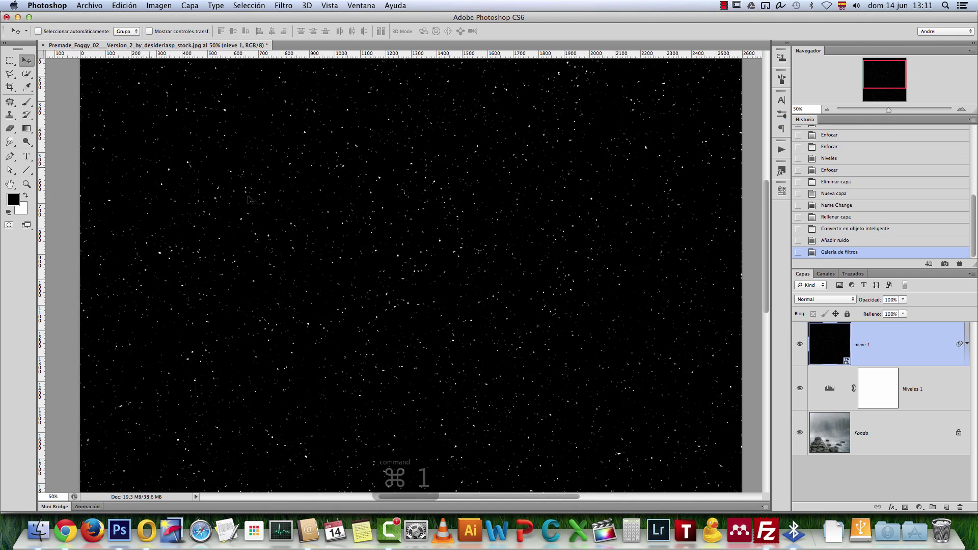
Examine the size and shape of the white snow specks on the nieve 1 layer at actual size and in close-up
key("super+1")
left_click_drag(375, 214, 499, 362)
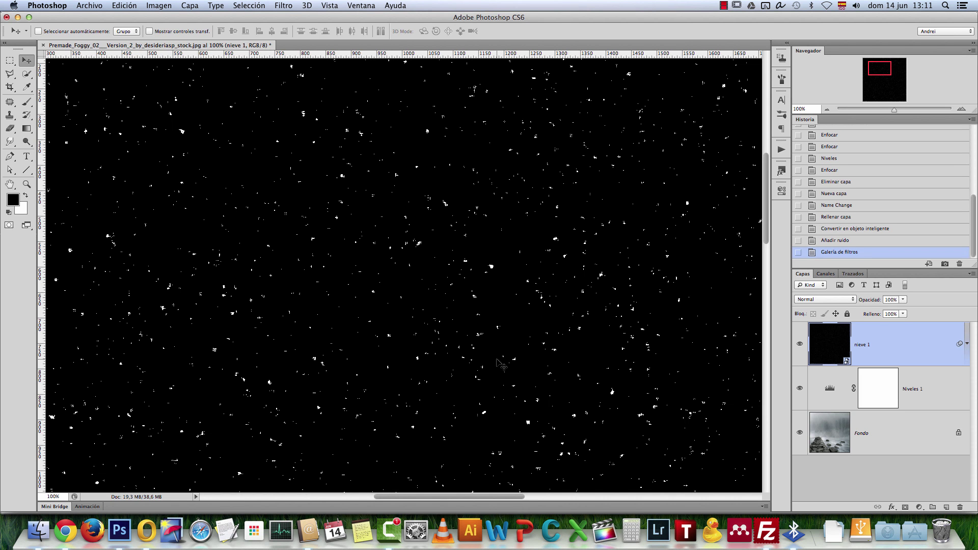
scroll(278, 213, "up", 5)
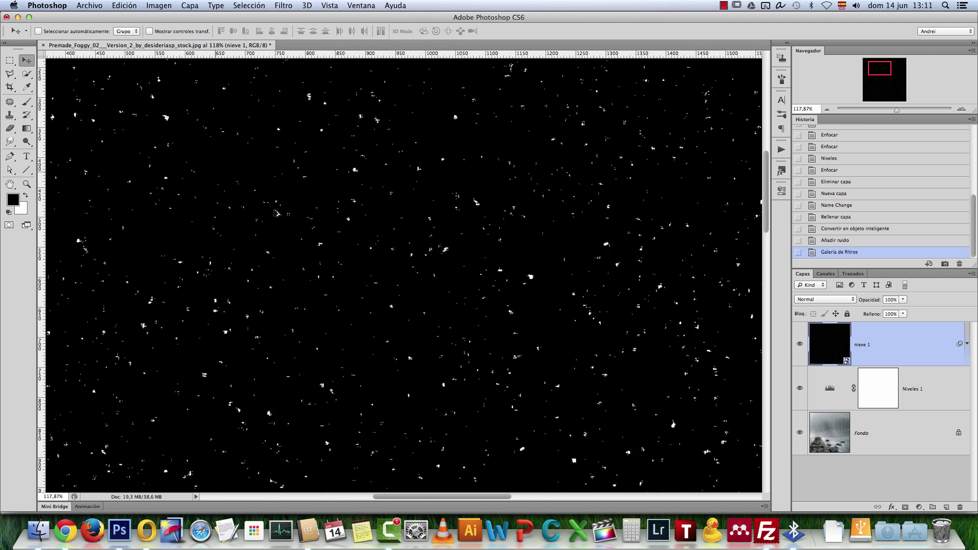
scroll(383, 271, "up", 1)
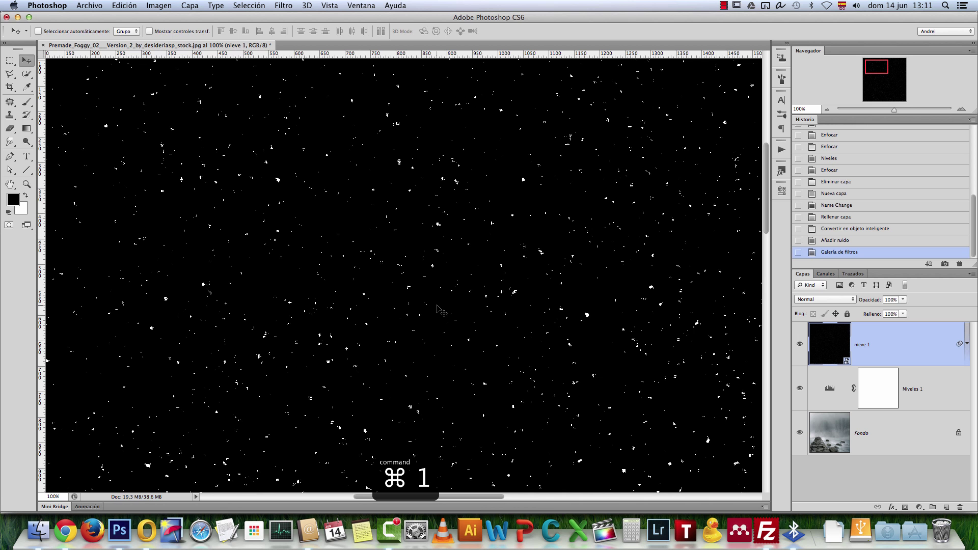
scroll(131, 308, "up", 5)
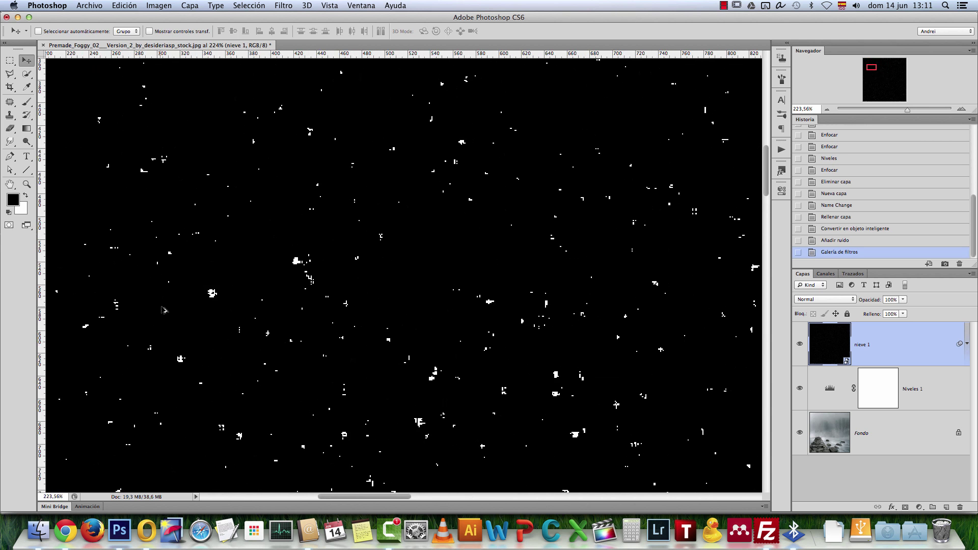
scroll(315, 292, "up", 3)
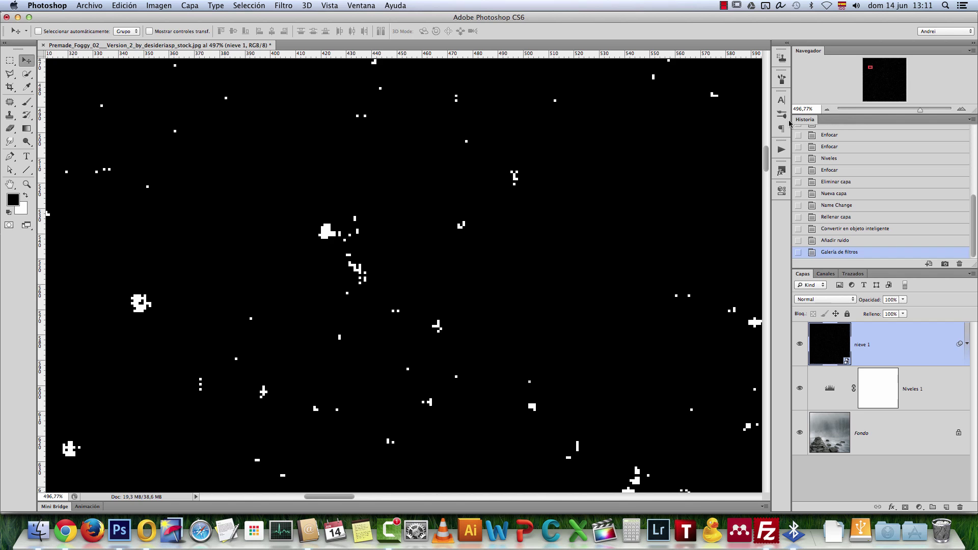
left_click(826, 109)
left_click(826, 109)
left_click(826, 109)
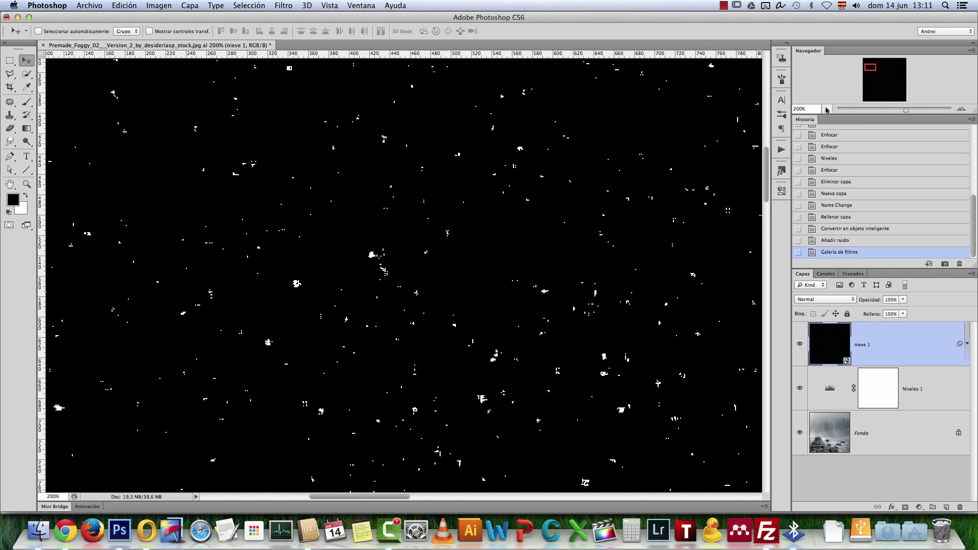
left_click(826, 108)
scroll(611, 319, "right", 10)
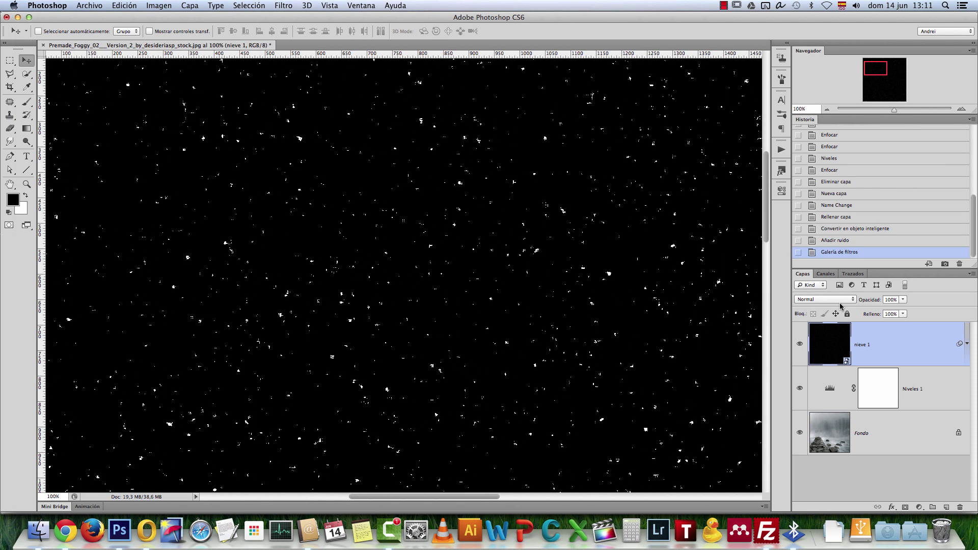
Set the blend mode of the nieve 1 layer to Trama
left_click(826, 109)
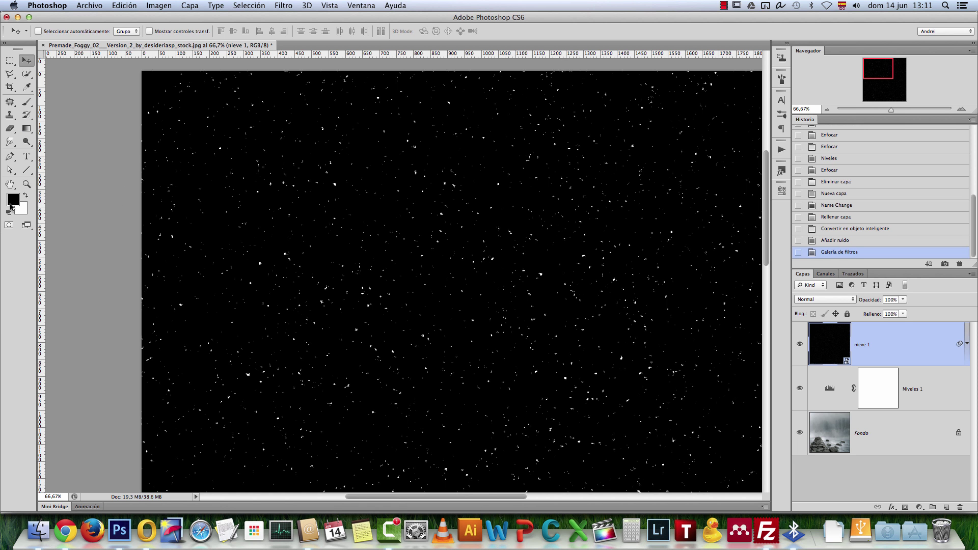
left_click_drag(901, 68, 895, 94)
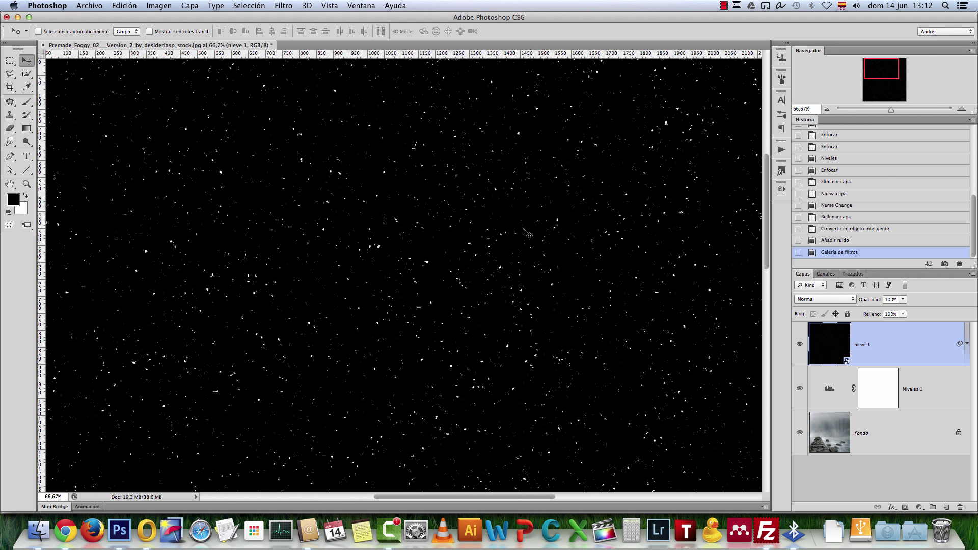
left_click(827, 300)
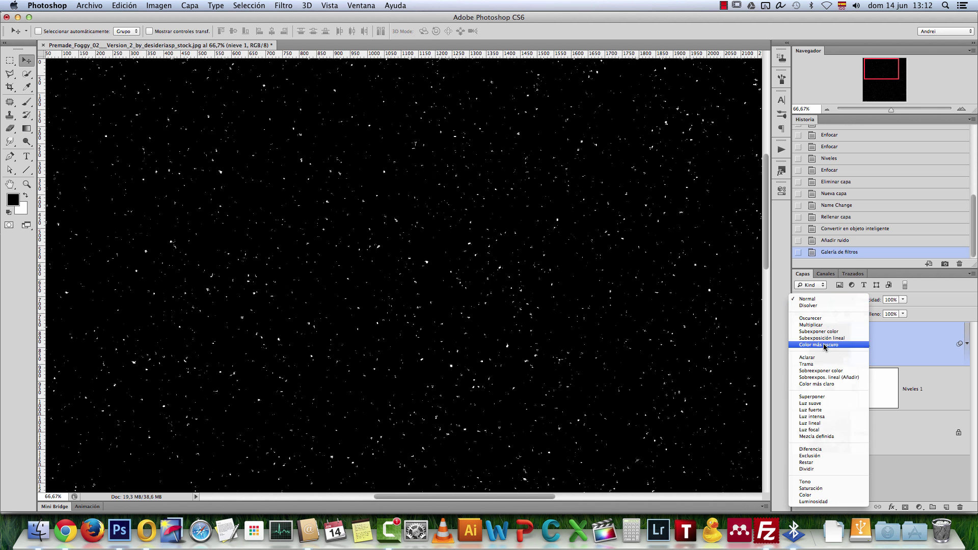
left_click(817, 364)
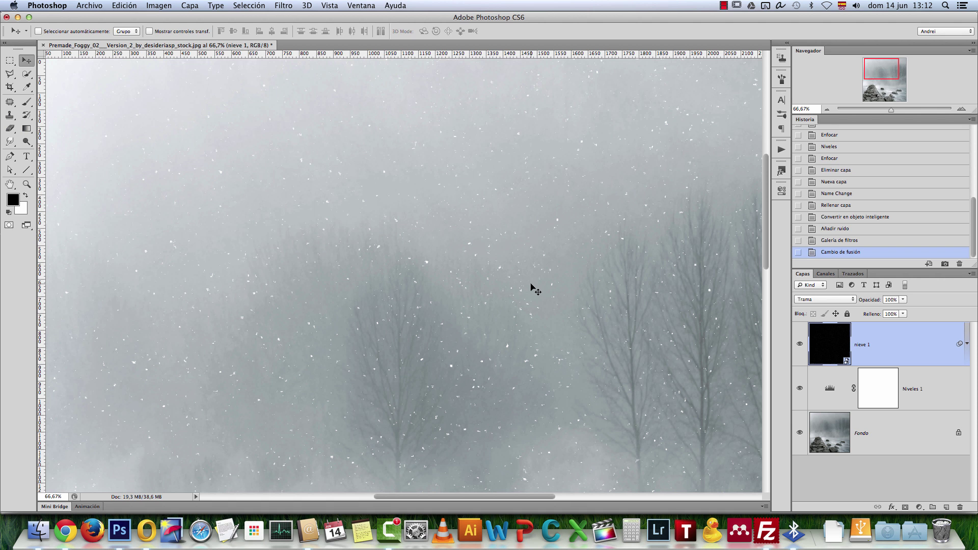
Try the Multiplicar blend mode on nieve 1, inspect the specks closely, and restore Trama
left_click(838, 303)
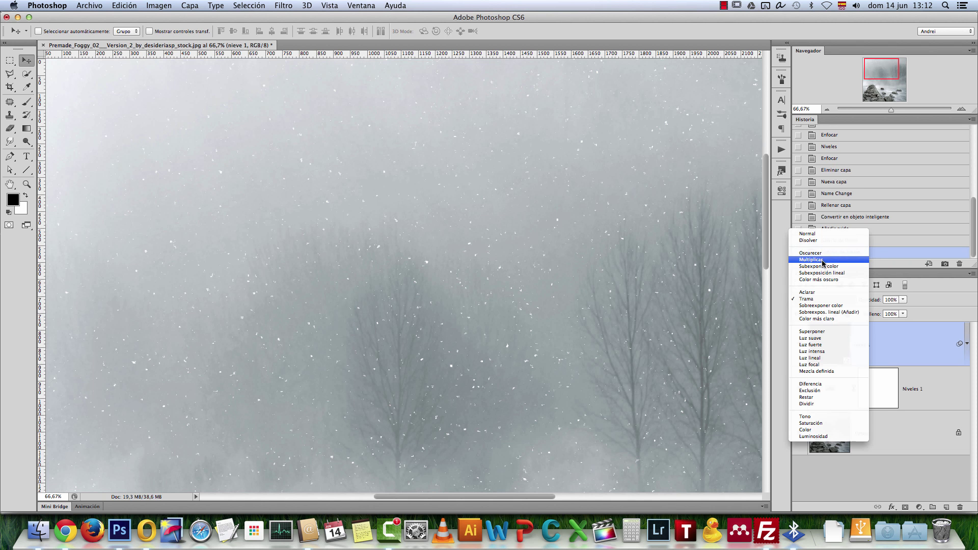
left_click(811, 260)
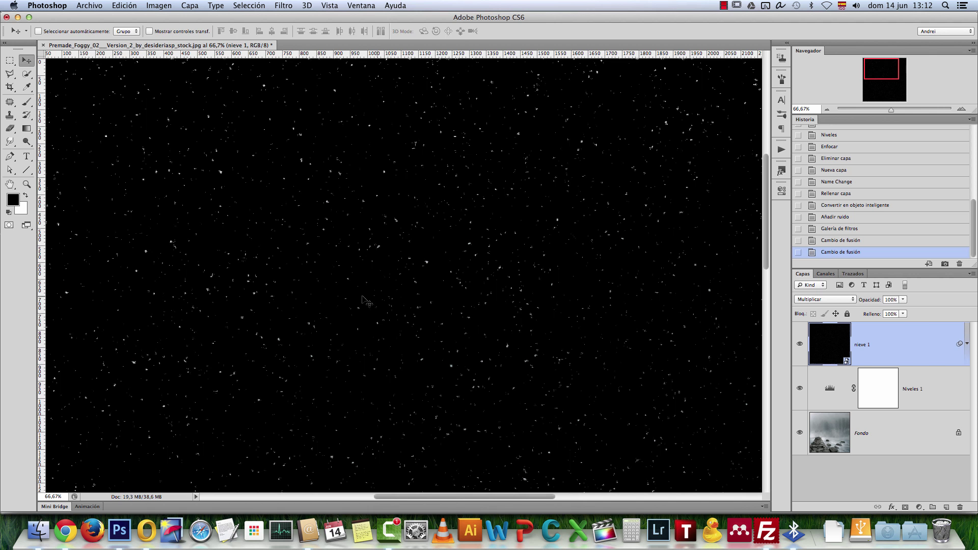
scroll(430, 266, "up", 10)
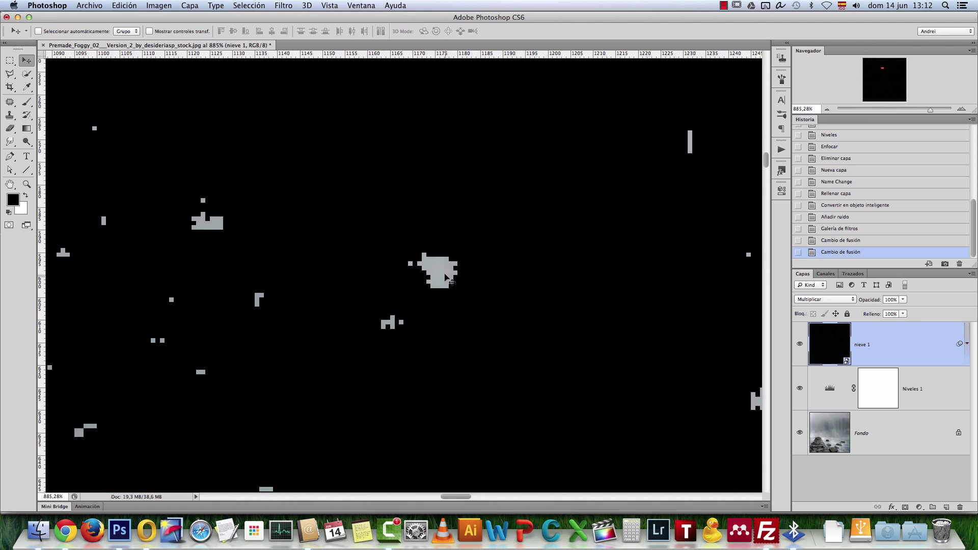
scroll(517, 277, "down", 10)
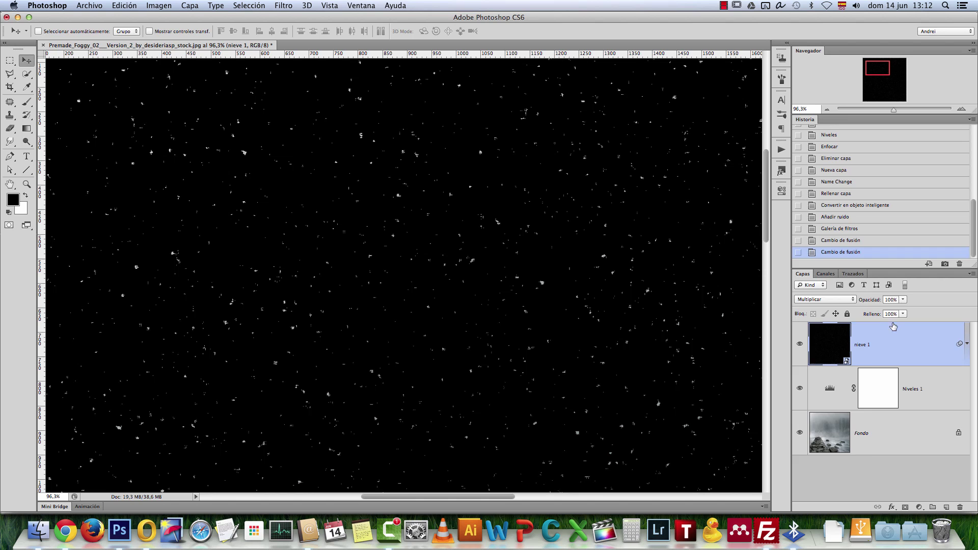
left_click(825, 299)
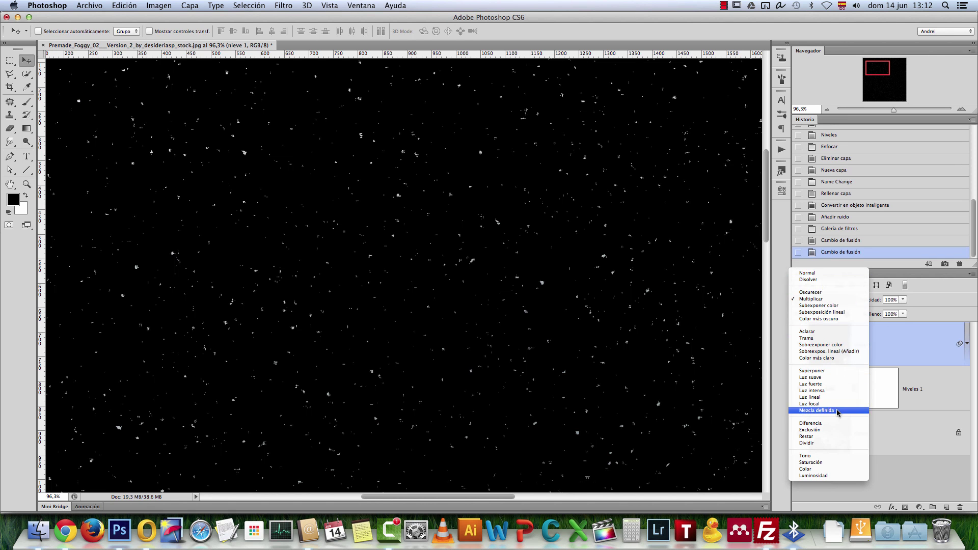
left_click(814, 338)
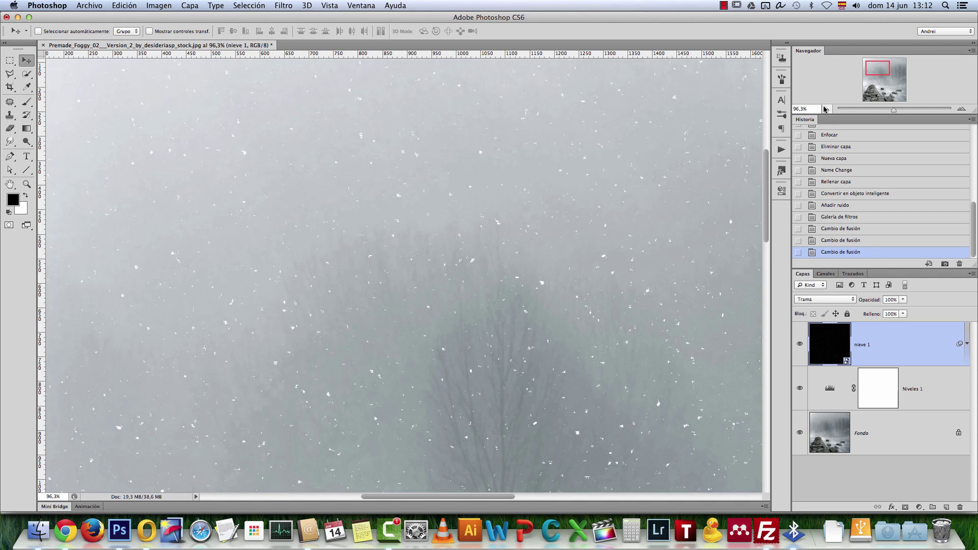
Apply a Gaussian blur (Desenfoque gaussiano) with a 1,2-pixel radius to the nieve 1 layer
left_click(825, 109)
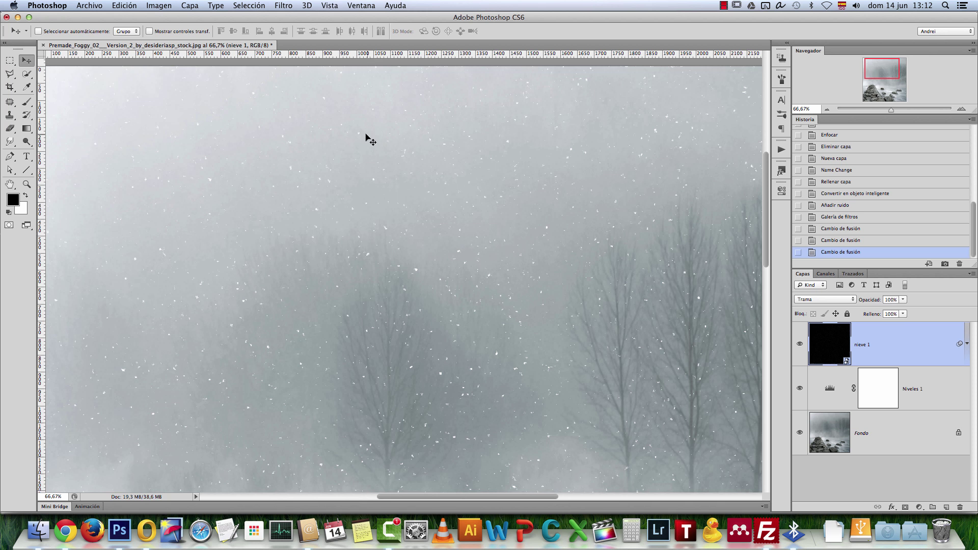
key("super+1")
left_click(283, 5)
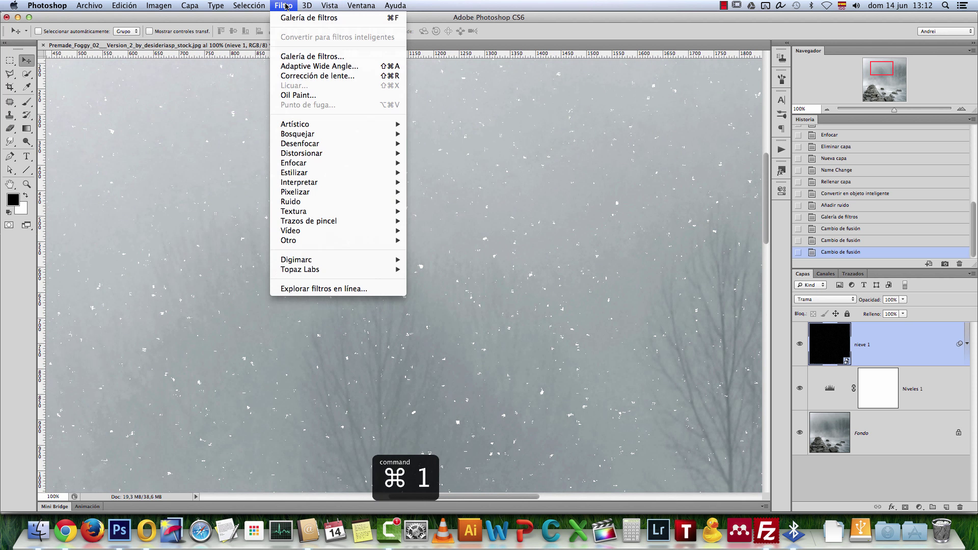
mouse_move(332, 145)
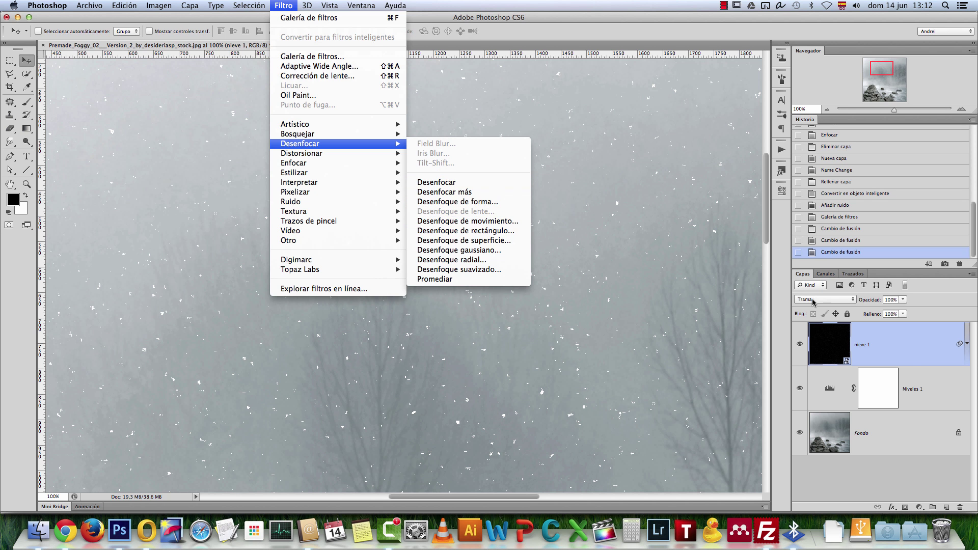
mouse_move(333, 125)
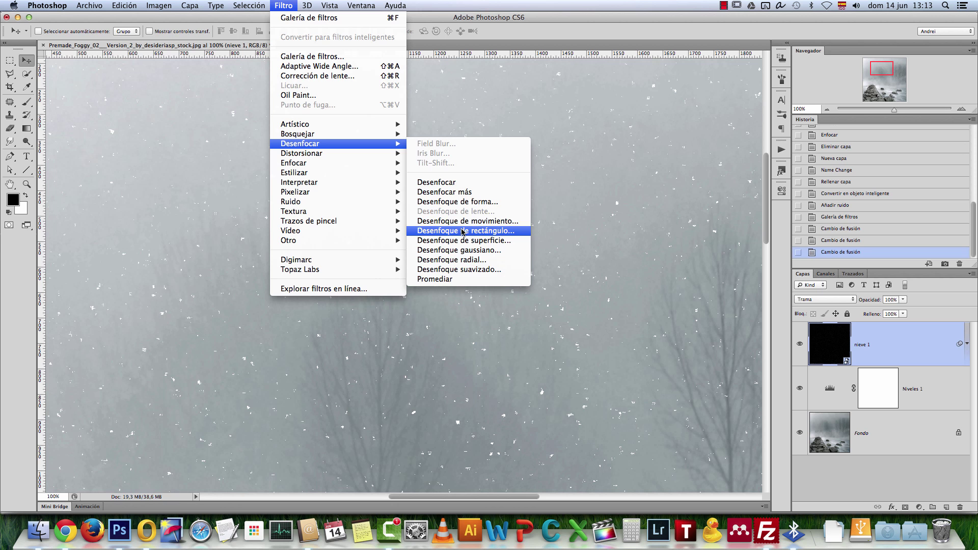
left_click(487, 250)
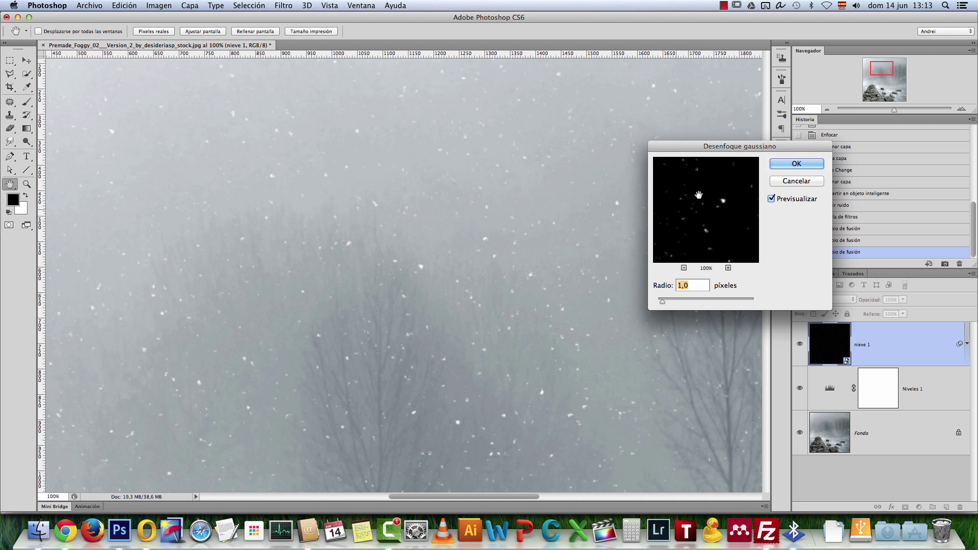
left_click(695, 287)
key("BackSpace")
type("2")
left_click(805, 163)
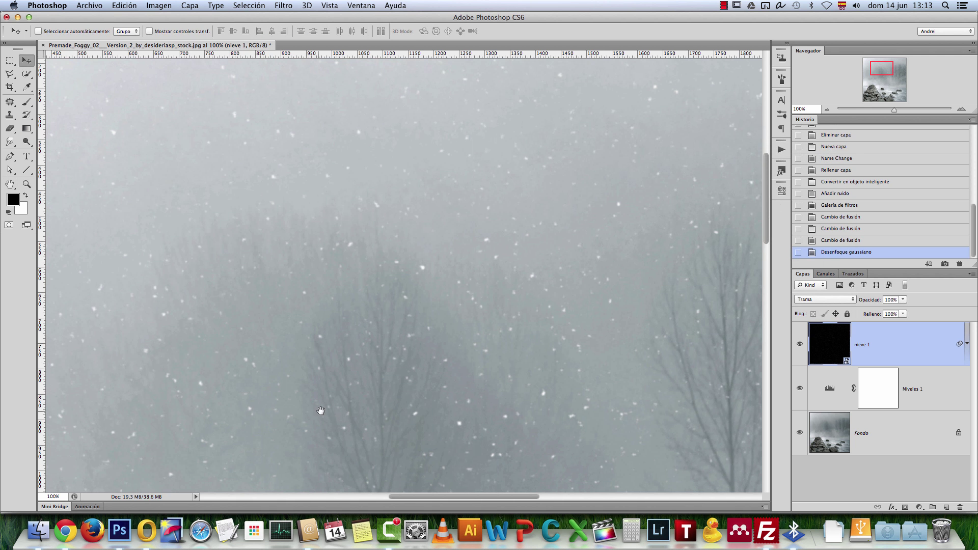
Examine the softened snowflakes over the landscape in close-up, at actual size and across the whole image
left_click_drag(313, 357, 567, 131)
left_click_drag(575, 293, 381, 367)
scroll(518, 236, "up", 5)
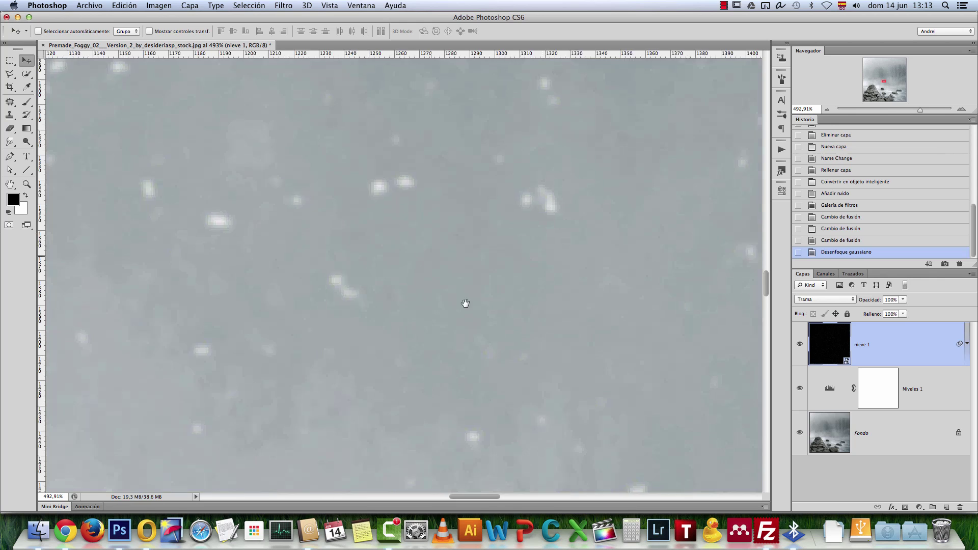
key("super+1")
scroll(477, 320, "down", 5)
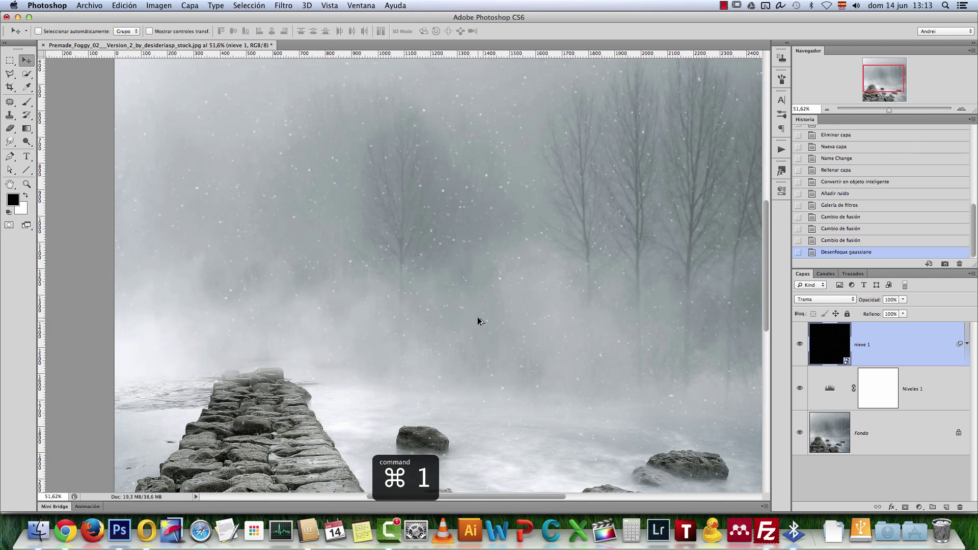
scroll(498, 299, "right", 3)
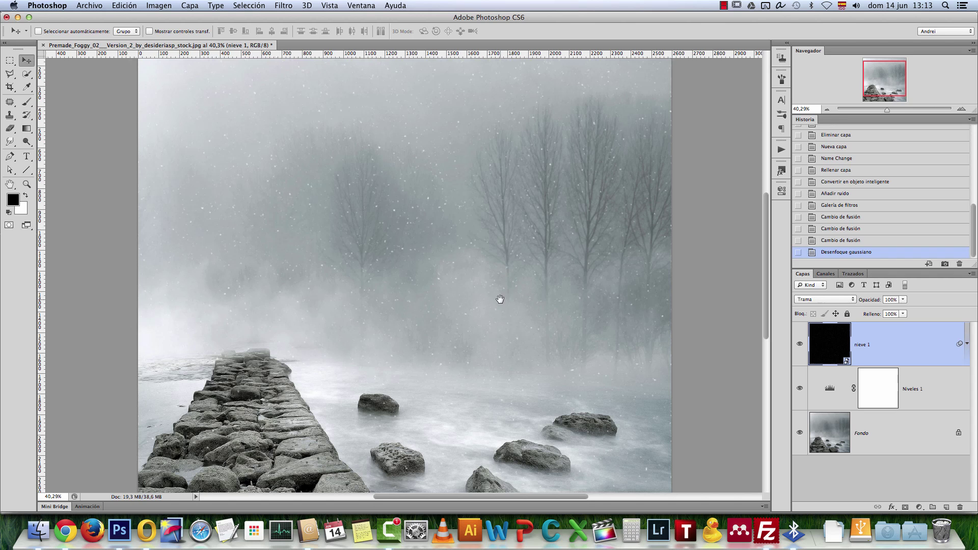
key("super+1")
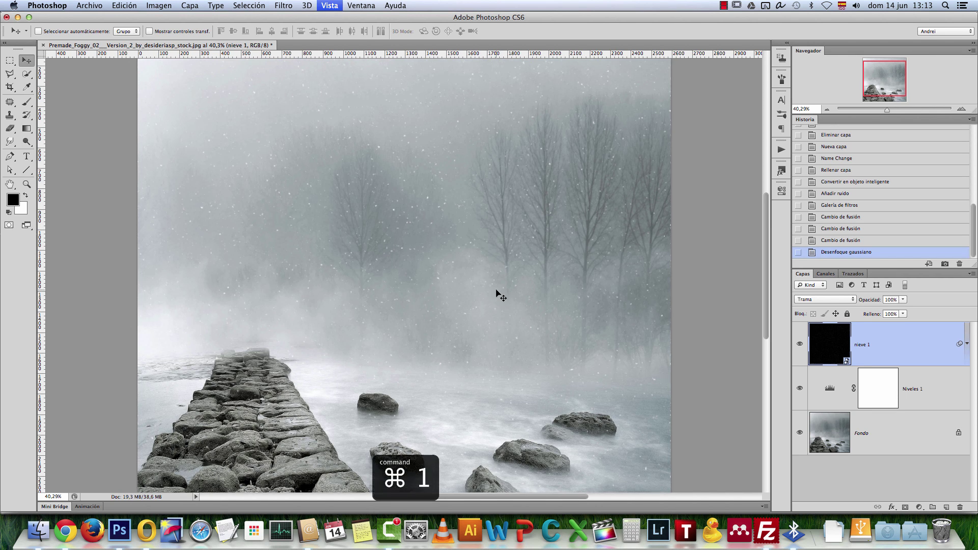
scroll(496, 298, "down", 3)
scroll(491, 292, "down", 3)
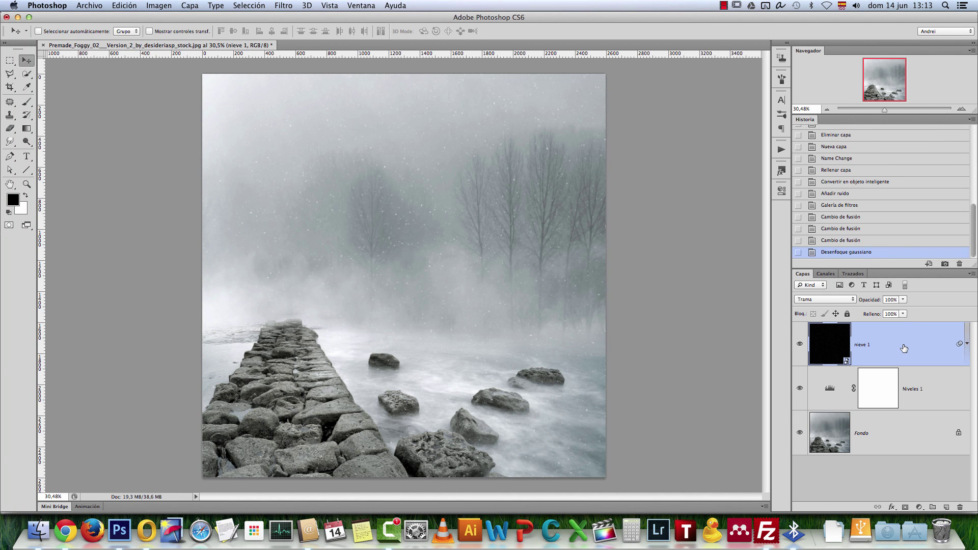
Duplicate the nieve 1 layer and rasterize the copy
key("super+j")
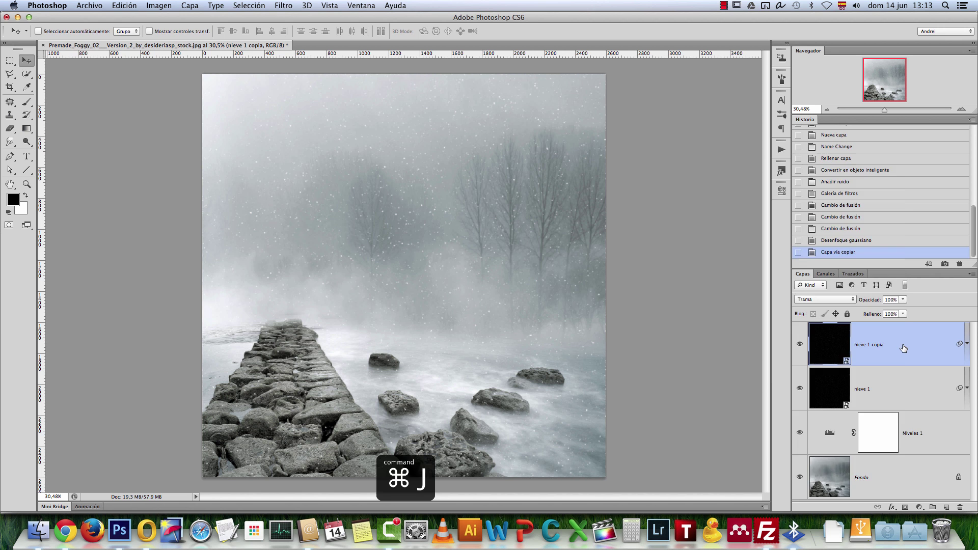
right_click(903, 348)
left_click(808, 254)
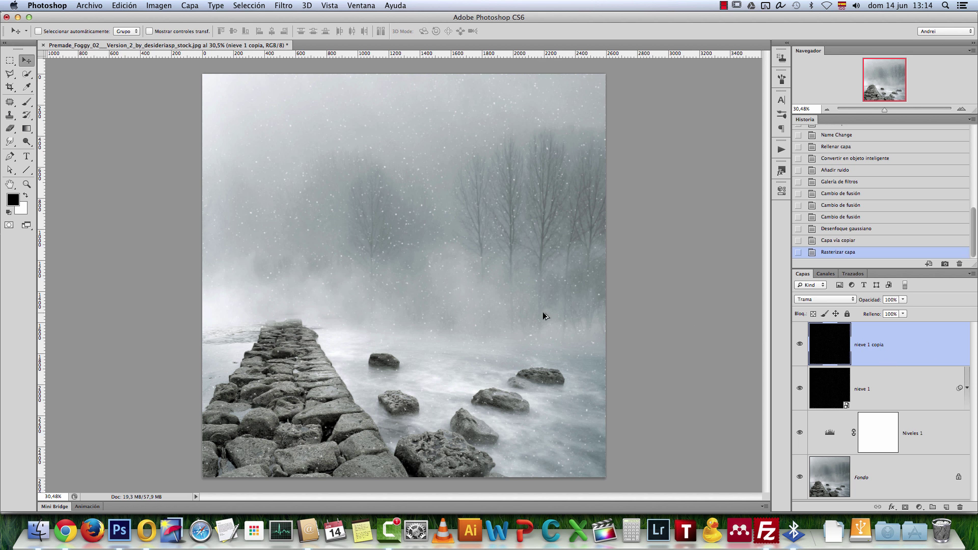
Rename the rasterized snow copy as nieve 2
scroll(542, 315, "down", 4)
double_click(870, 344)
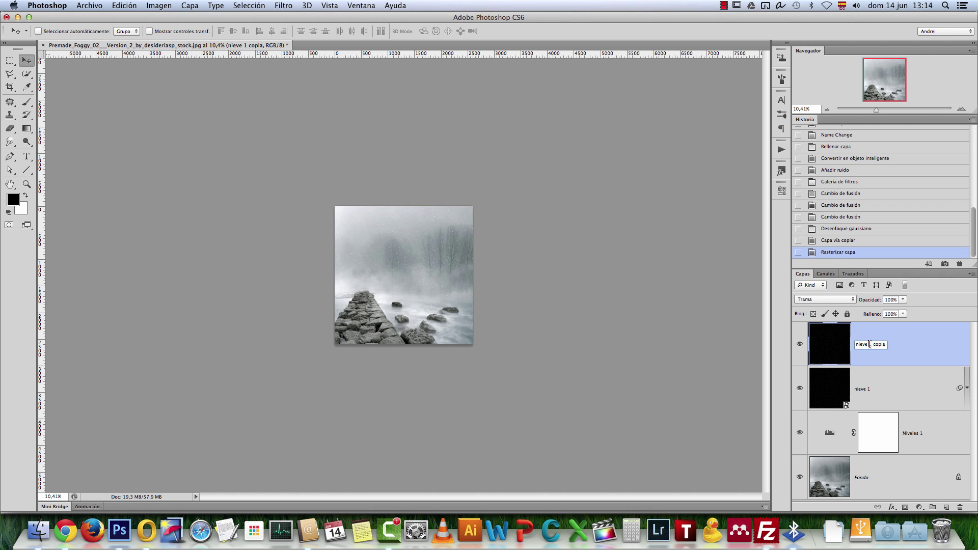
type("nieve 2")
key("Return")
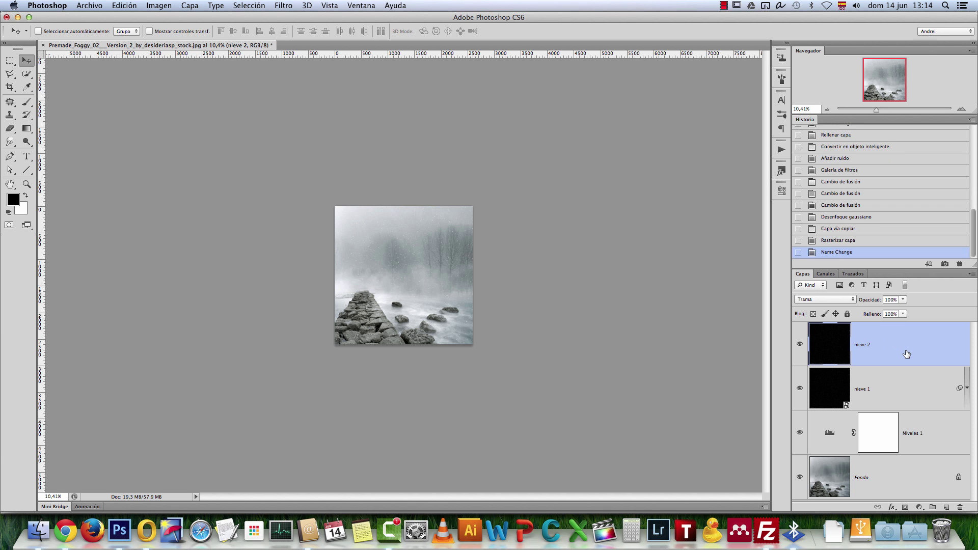
Enlarge the nieve 2 layer proportionally around its centre to about 306 % of its size with a free transform
key("super+t")
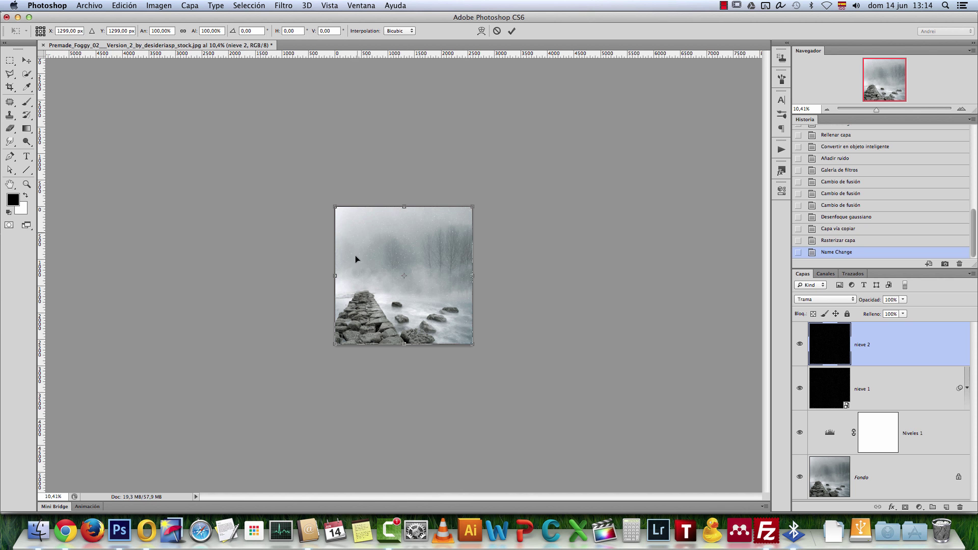
scroll(465, 223, "up", 2)
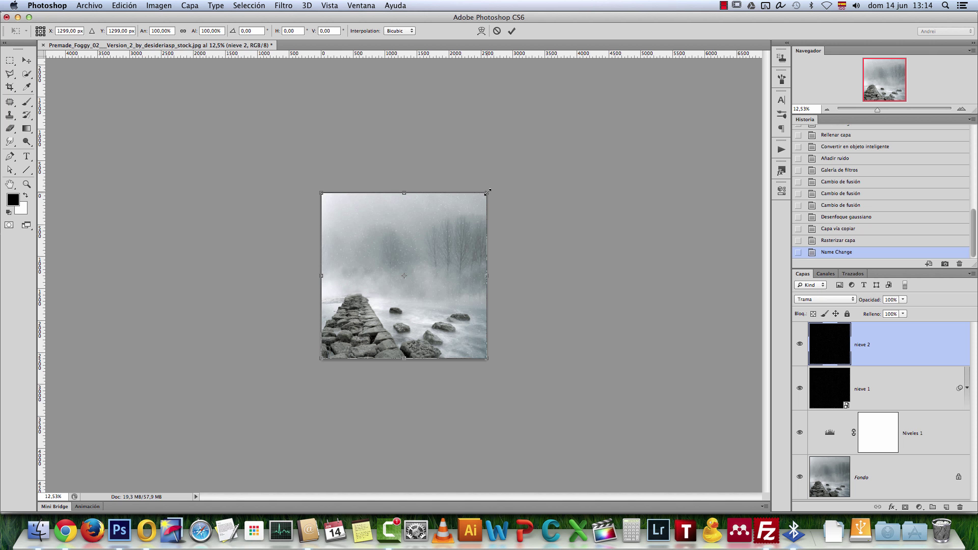
left_click_drag(489, 189, 596, 138)
key("alt")
key("super+z")
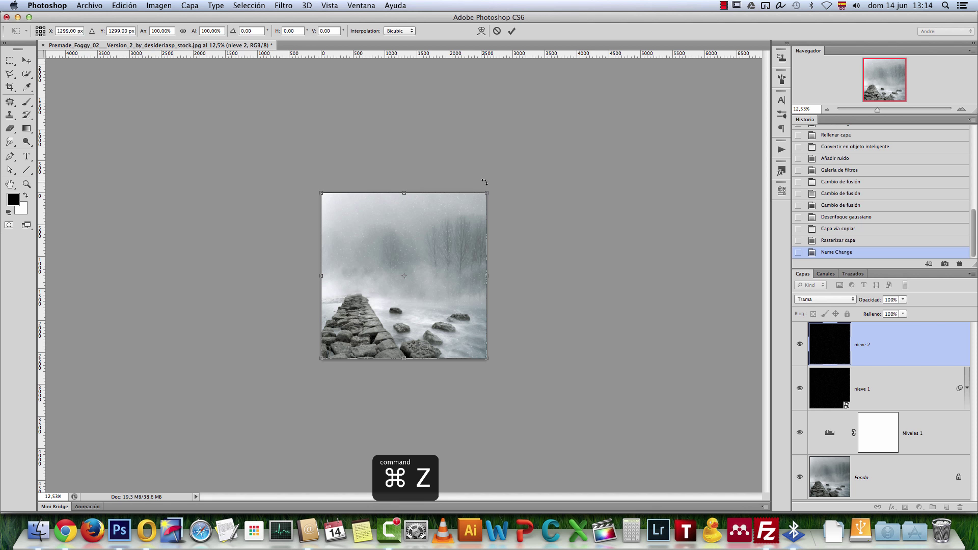
left_click(960, 108)
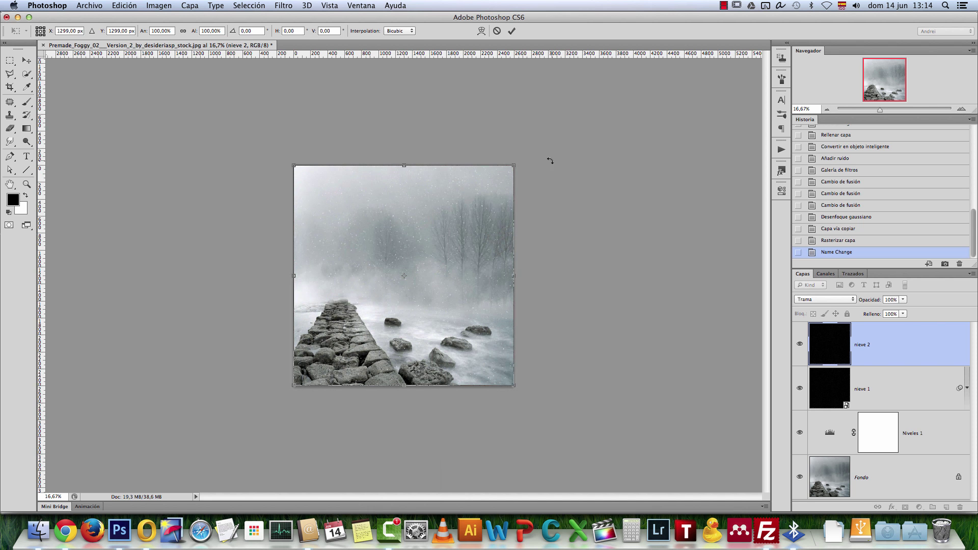
left_click_drag(513, 164, 619, 182)
key("shift")
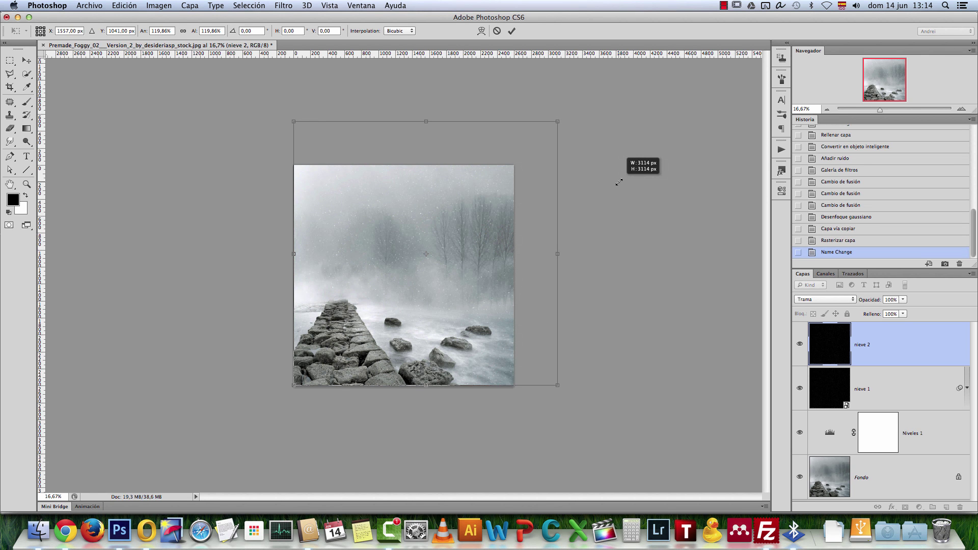
left_click_drag(619, 182, 654, 167)
left_click_drag(730, 156, 870, 136)
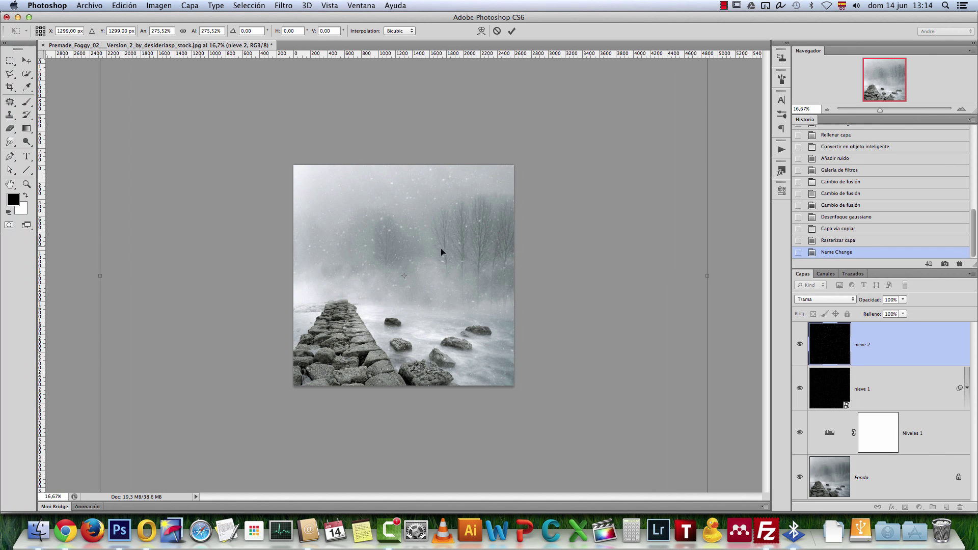
scroll(531, 168, "down", 3)
left_click_drag(534, 148, 552, 140)
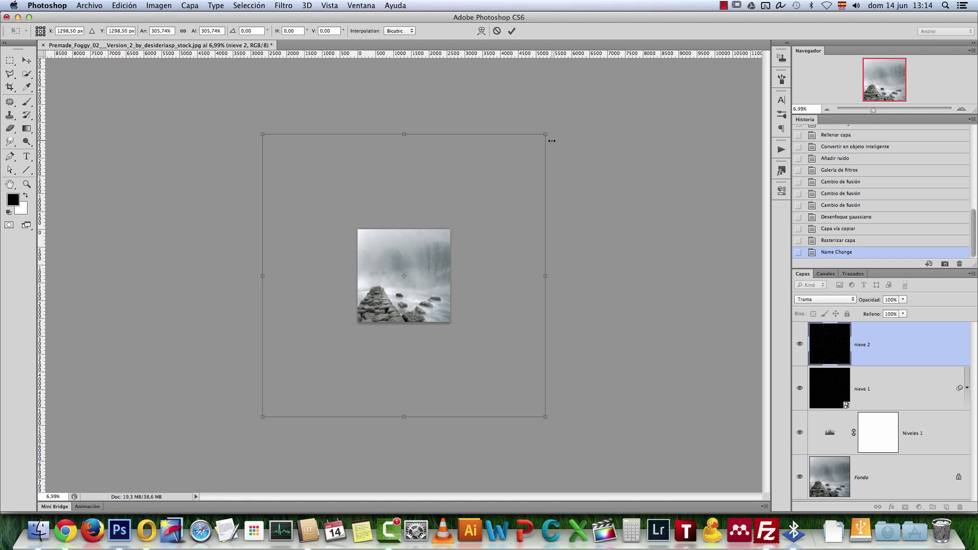
key("Return")
Reposition the enlarged nieve 2 snow over the landscape and compare the image with that layer hidden and shown
key("super+1")
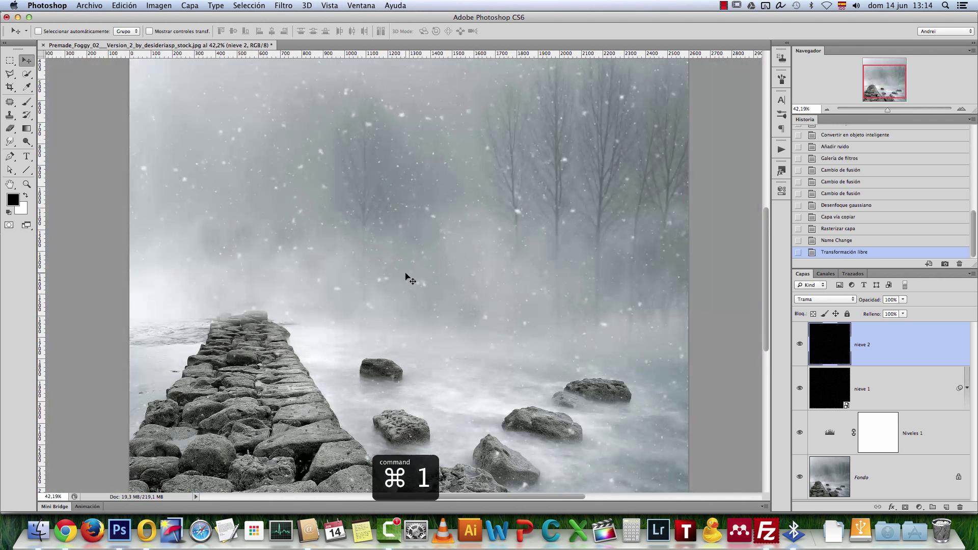
left_click_drag(406, 274, 311, 258)
key("super+1")
left_click_drag(300, 145, 512, 311)
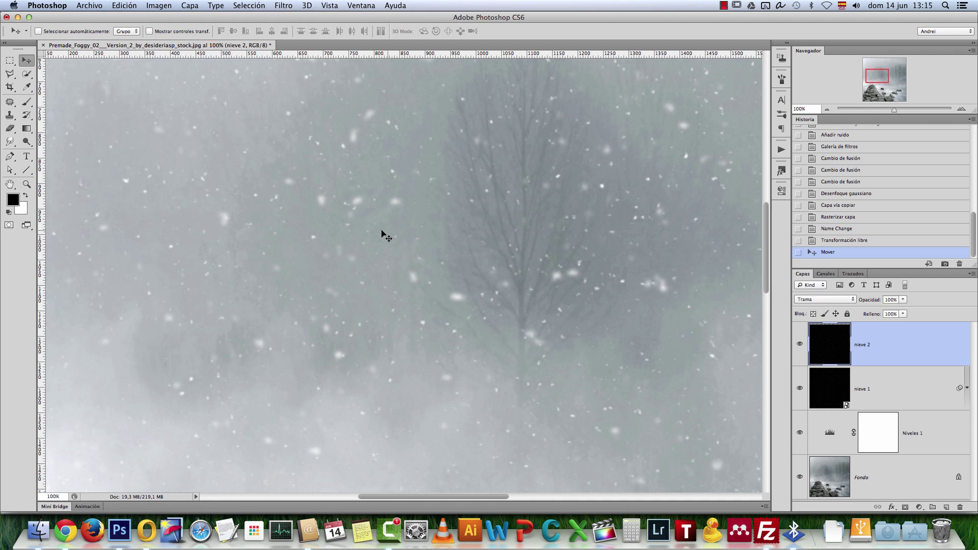
scroll(393, 224, "down", 3)
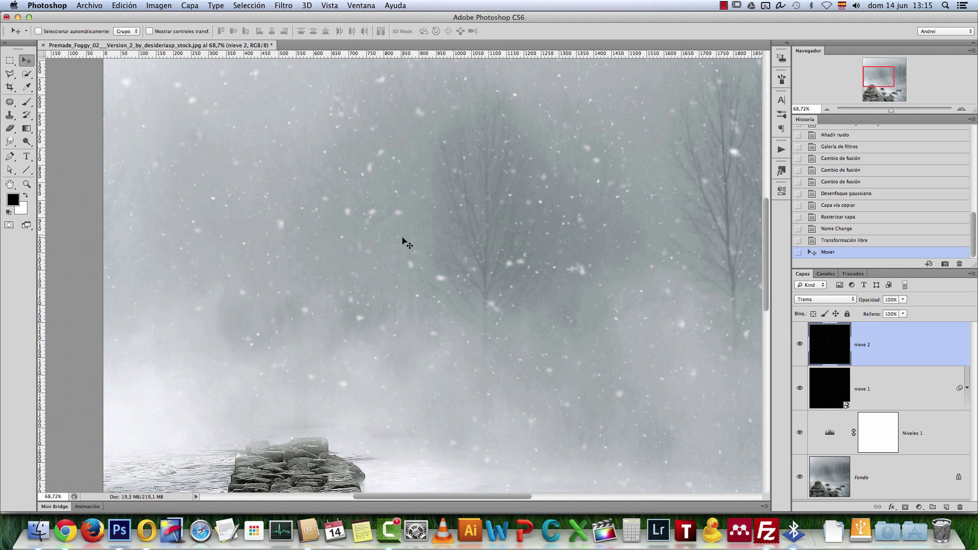
scroll(413, 245, "down", 3)
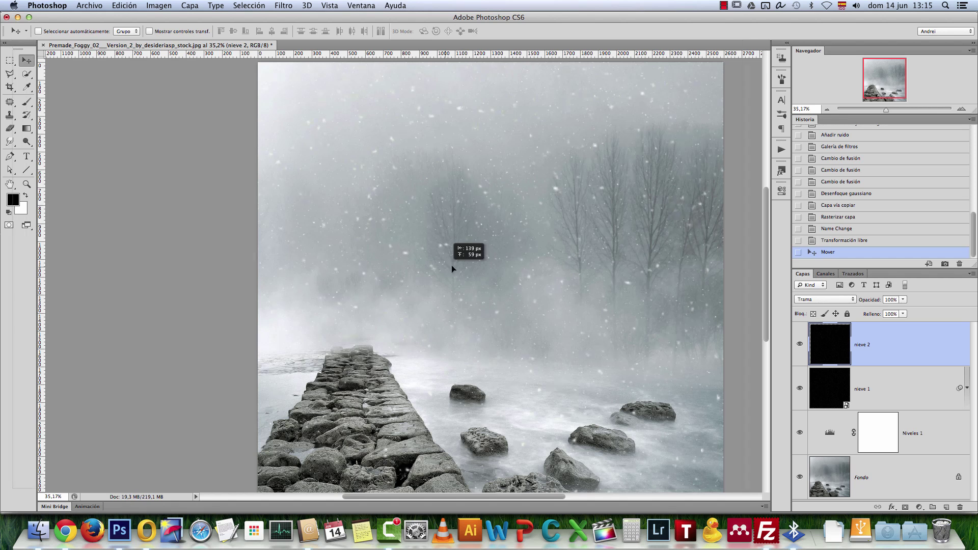
scroll(504, 306, "right", 3)
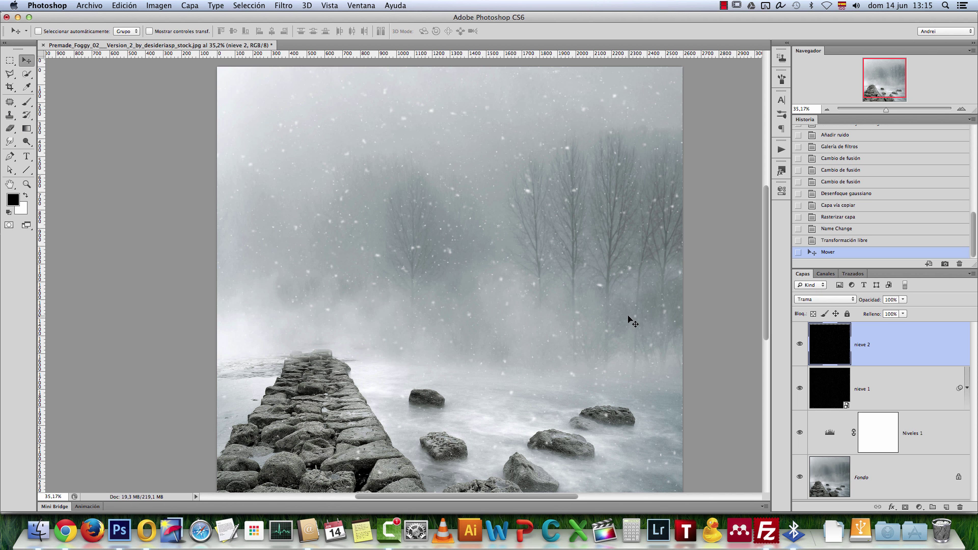
left_click(800, 345)
left_click(799, 345)
Duplicate the nieve 2 layer and rename the copy as nieve 2M
key("super+j")
double_click(876, 345)
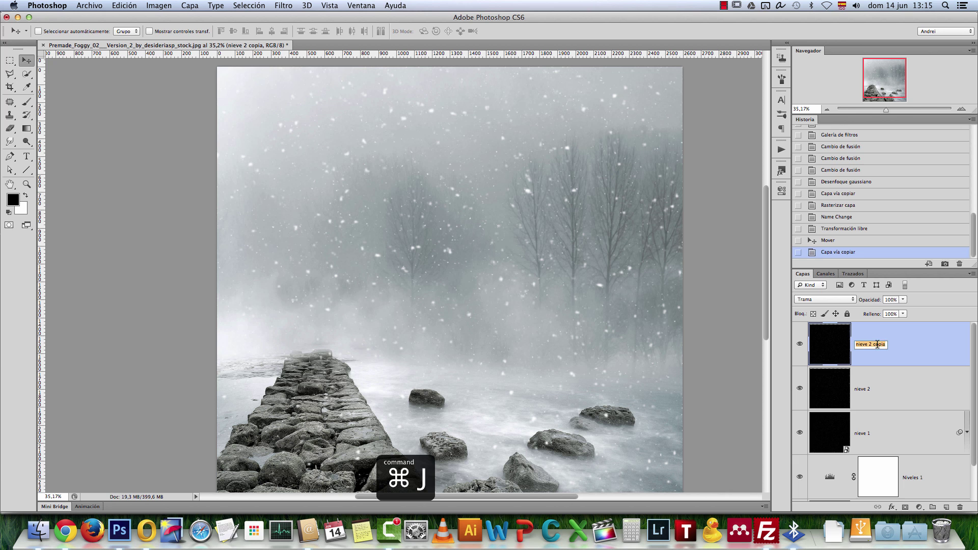
left_click(873, 344)
left_click_drag(868, 344, 900, 345)
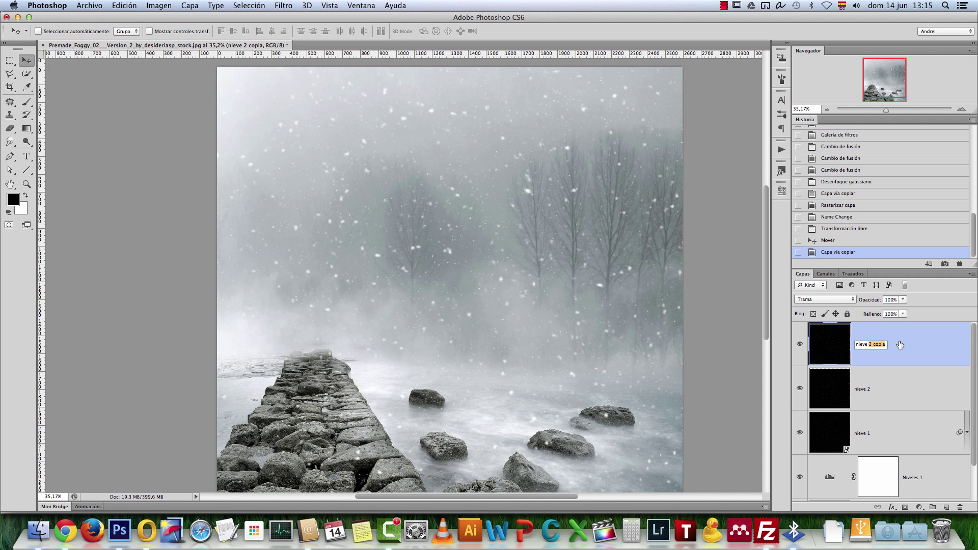
type("2")
key("Return")
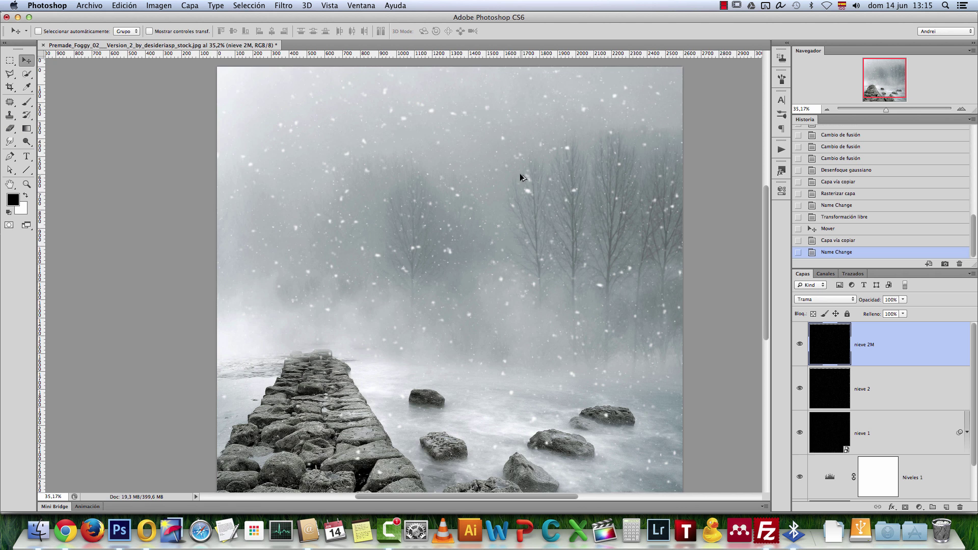
Shift the nieve 2M layer so its snowflakes are offset from those of nieve 2
scroll(520, 174, "down", 2)
left_click_drag(455, 213, 503, 176)
key("super+z")
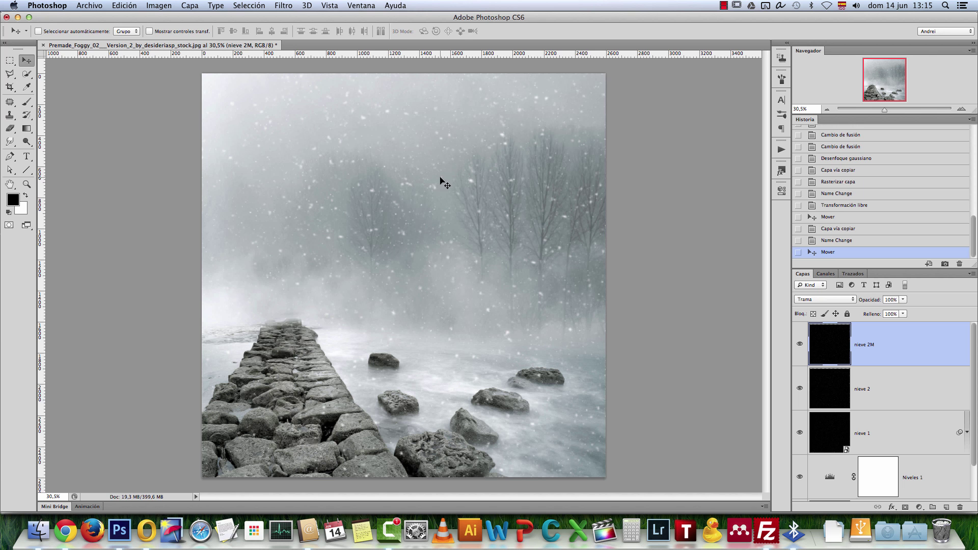
Try a motion blur (Desenfoque de movimiento) at -45° with a 30-pixel distance on the nieve 2M layer
left_click(285, 6)
mouse_move(300, 175)
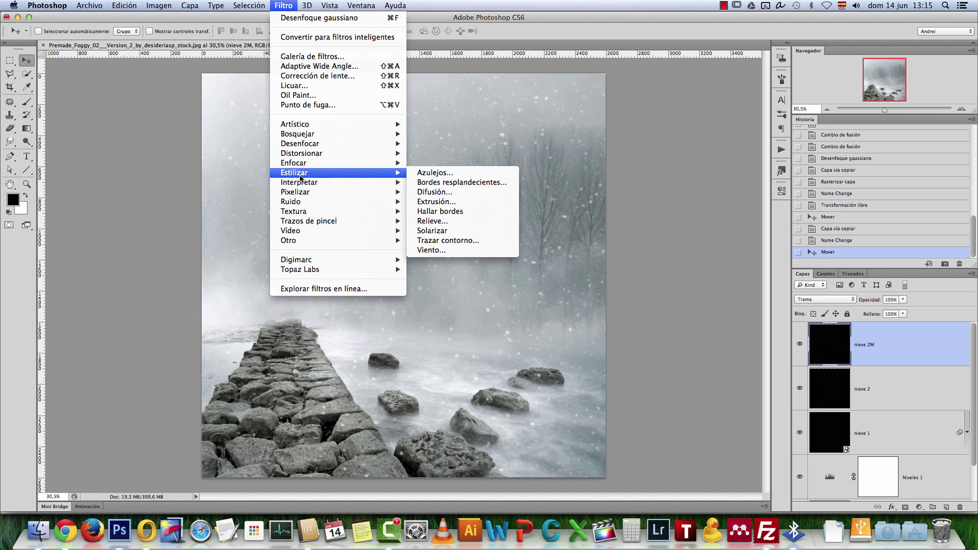
mouse_move(293, 137)
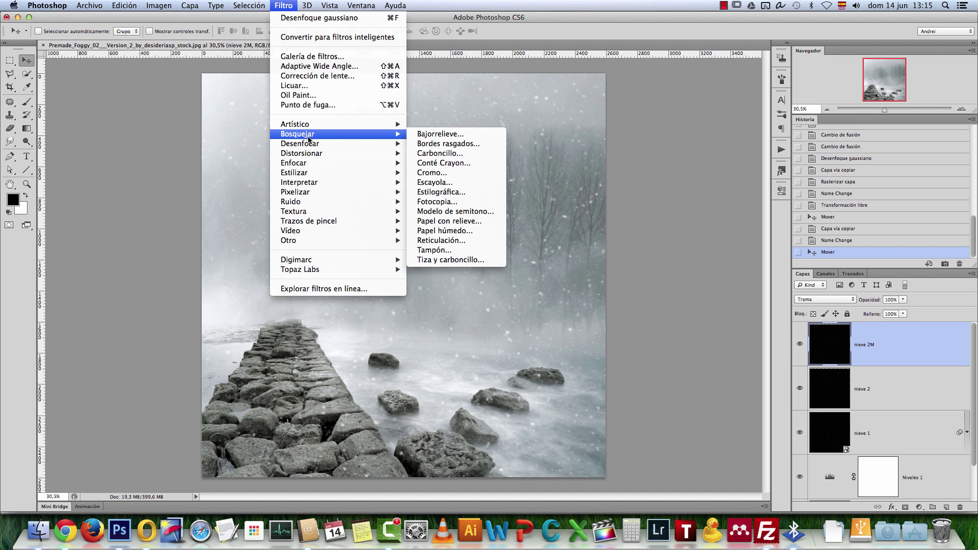
mouse_move(331, 158)
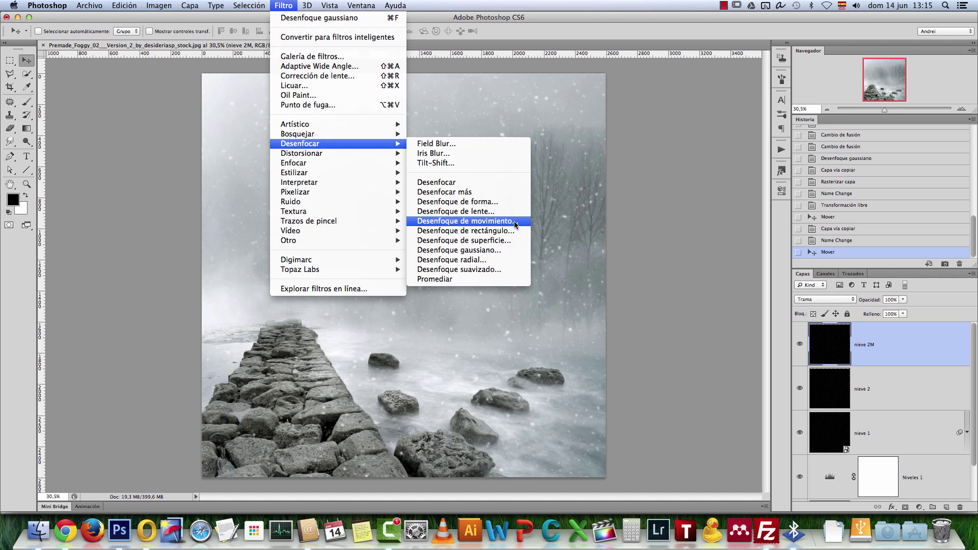
left_click(515, 225)
left_click(626, 313)
left_click_drag(621, 309, 615, 301)
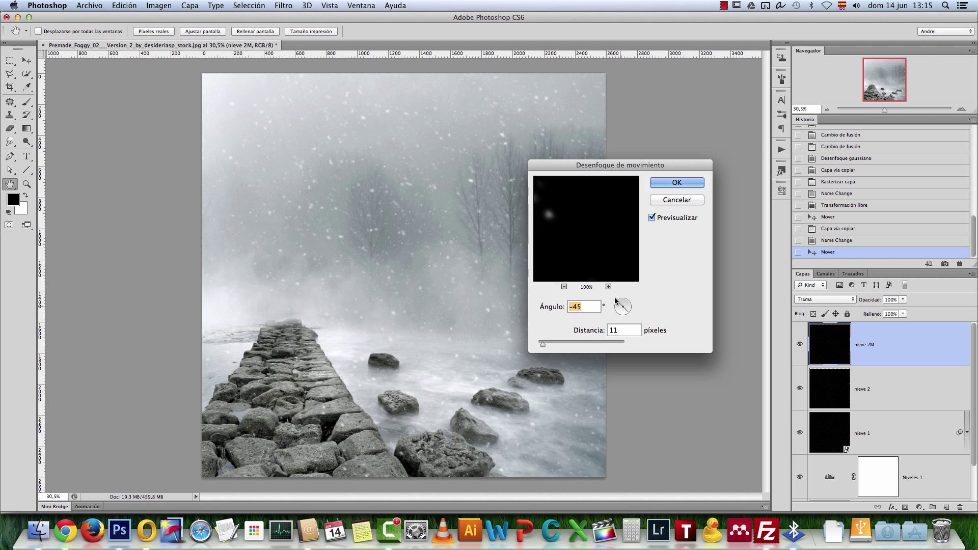
left_click_drag(545, 348, 559, 347)
scroll(378, 280, "up", 2)
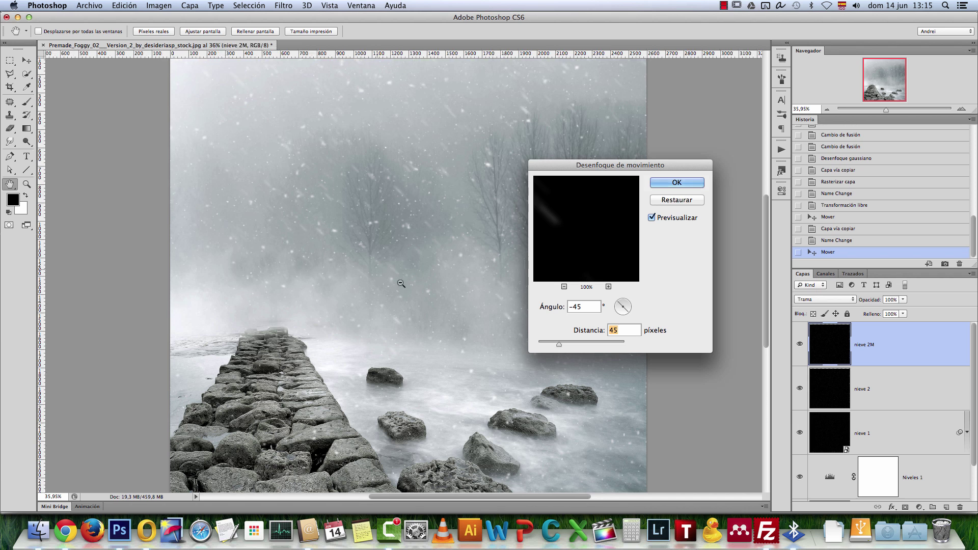
mouse_move(558, 347)
left_mouse_down()
mouse_move(550, 347)
mouse_move(569, 348)
left_mouse_up()
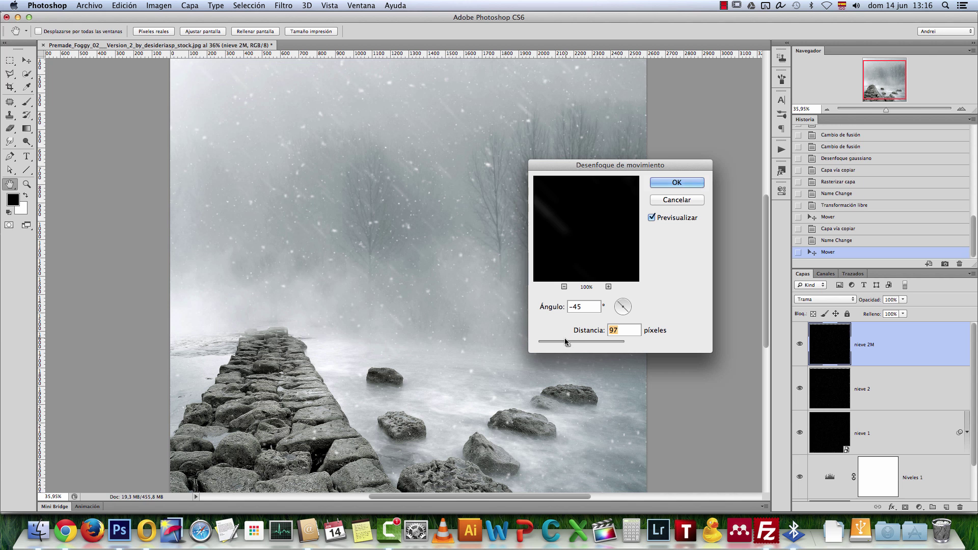
left_click_drag(568, 346, 555, 347)
scroll(422, 248, "up", 2)
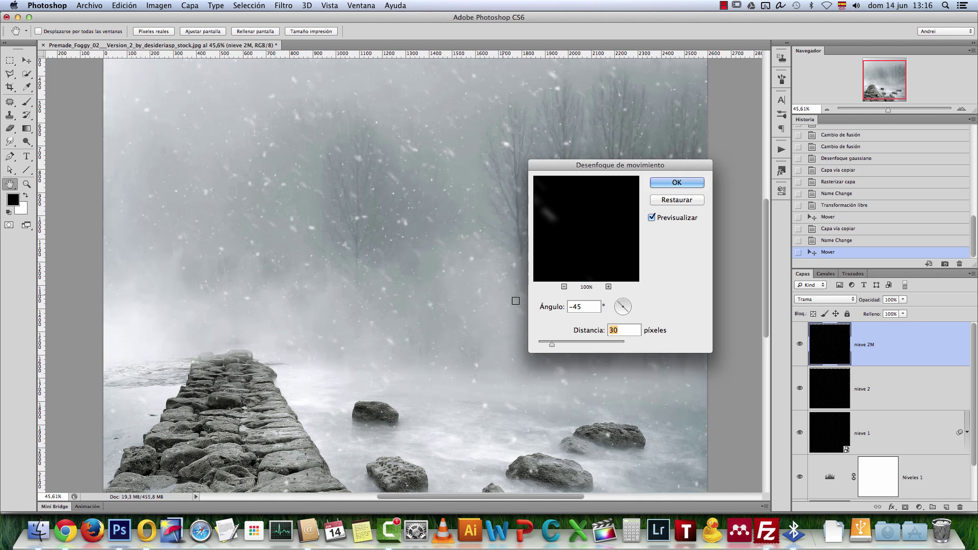
left_click(683, 181)
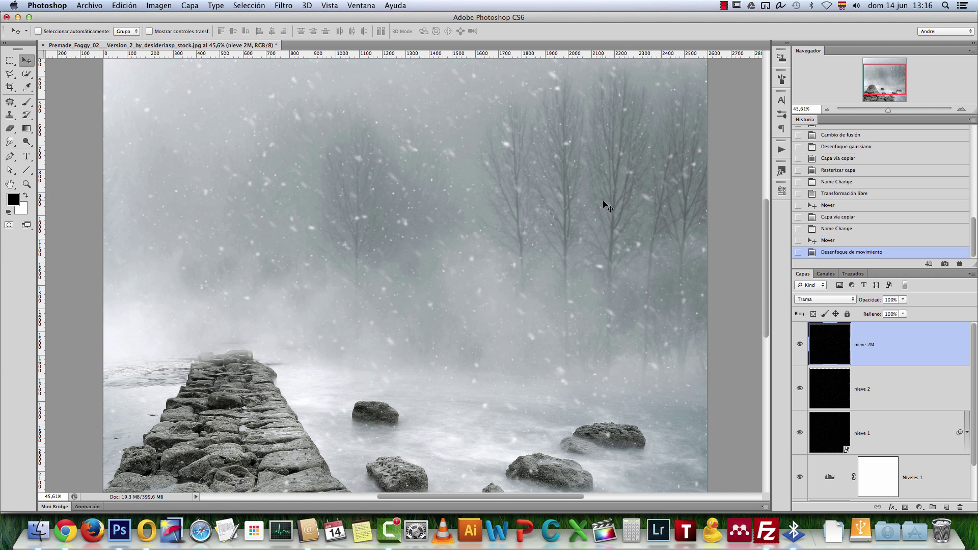
key("super+z")
Apply the Distorsionar filter to the nieve 2M layer with a bent distortion curve and the Dar la vuelta option
left_click(283, 6)
mouse_move(387, 153)
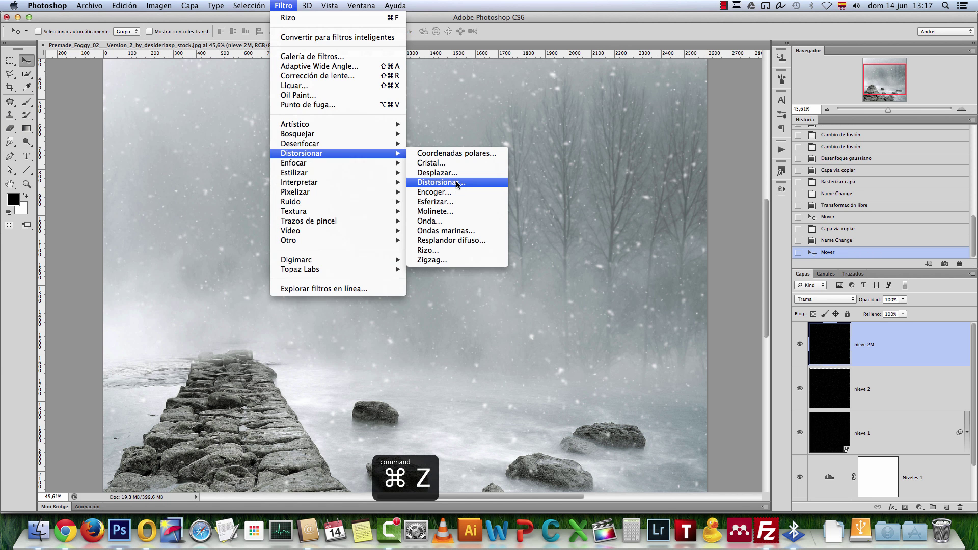
left_click(457, 182)
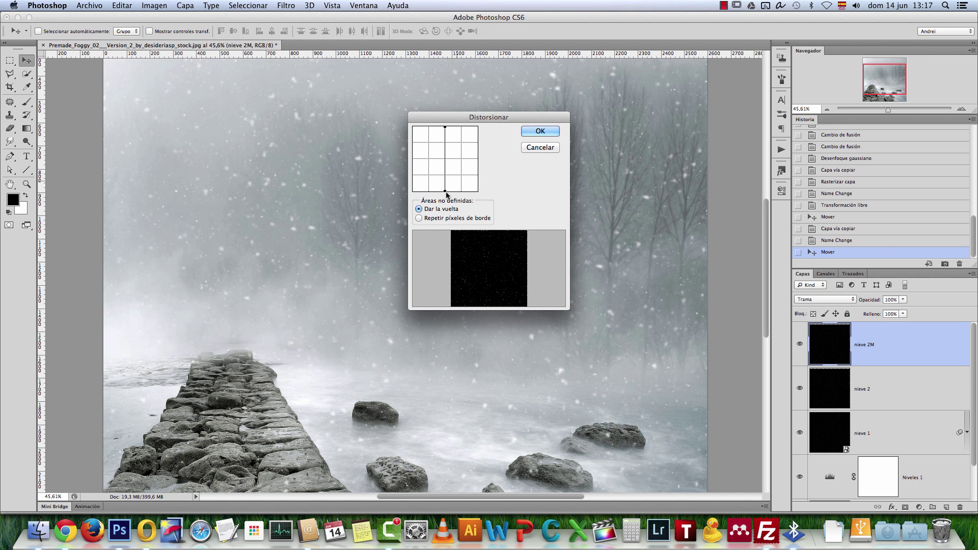
left_click_drag(446, 191, 452, 142)
left_click(449, 164)
left_click(537, 134)
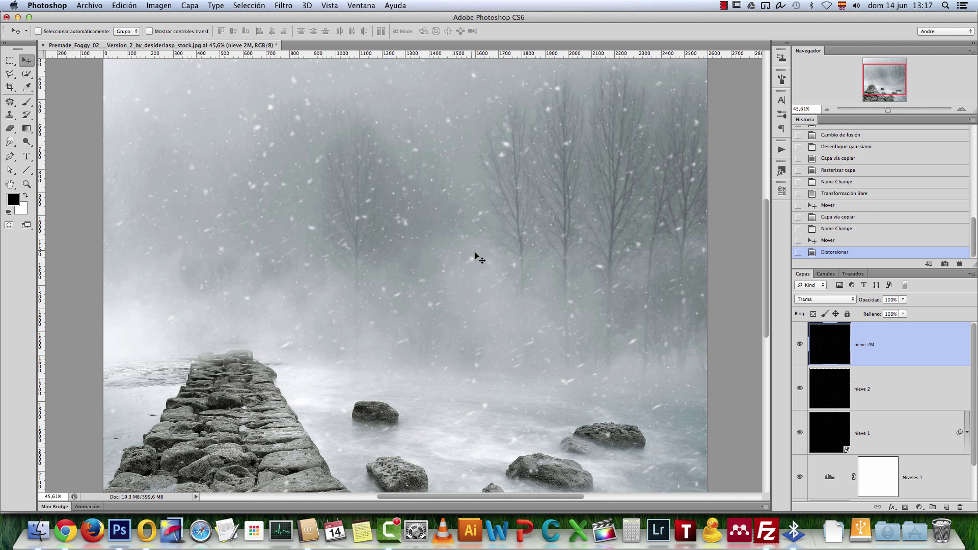
scroll(493, 253, "down", 1)
scroll(492, 253, "down", 1)
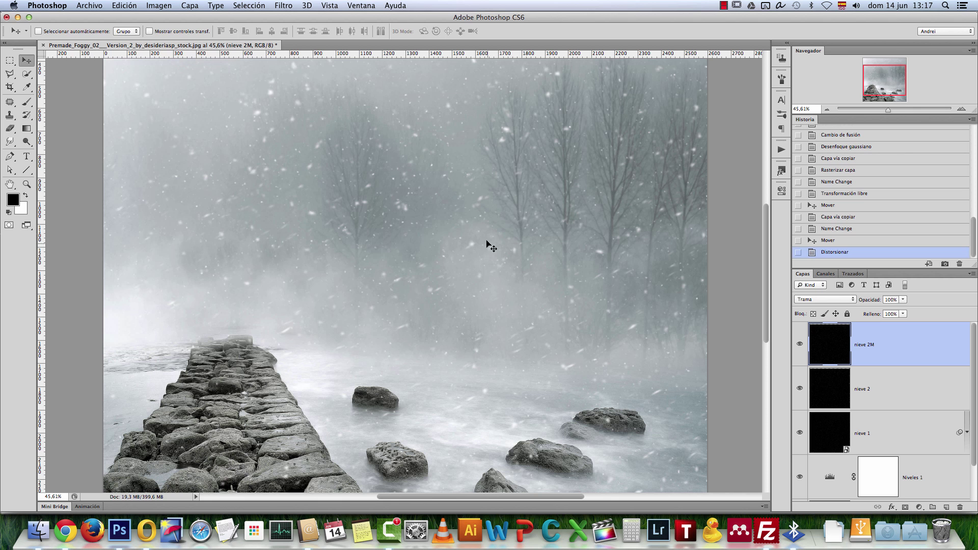
Apply a motion blur (Desenfoque de movimiento) to the nieve 2M layer at -45° with a 16-pixel distance
left_click(286, 6)
mouse_move(327, 155)
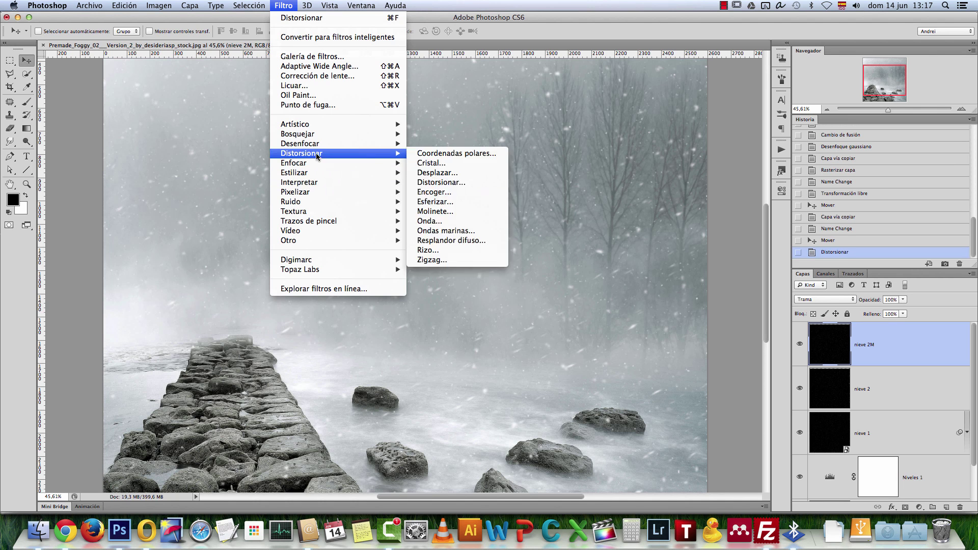
mouse_move(377, 144)
left_click(490, 222)
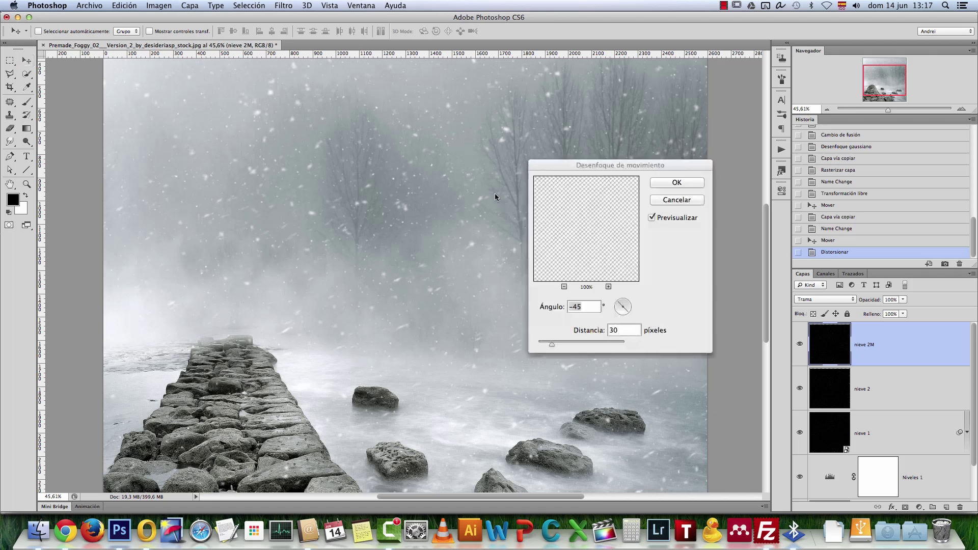
mouse_move(624, 313)
left_mouse_down()
mouse_move(620, 292)
mouse_move(617, 304)
left_mouse_up()
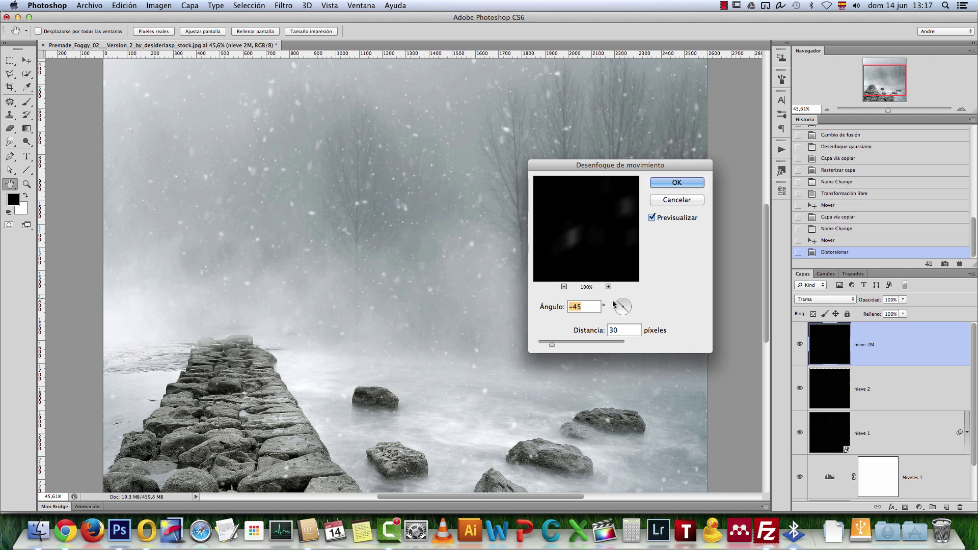
left_click_drag(552, 344, 544, 348)
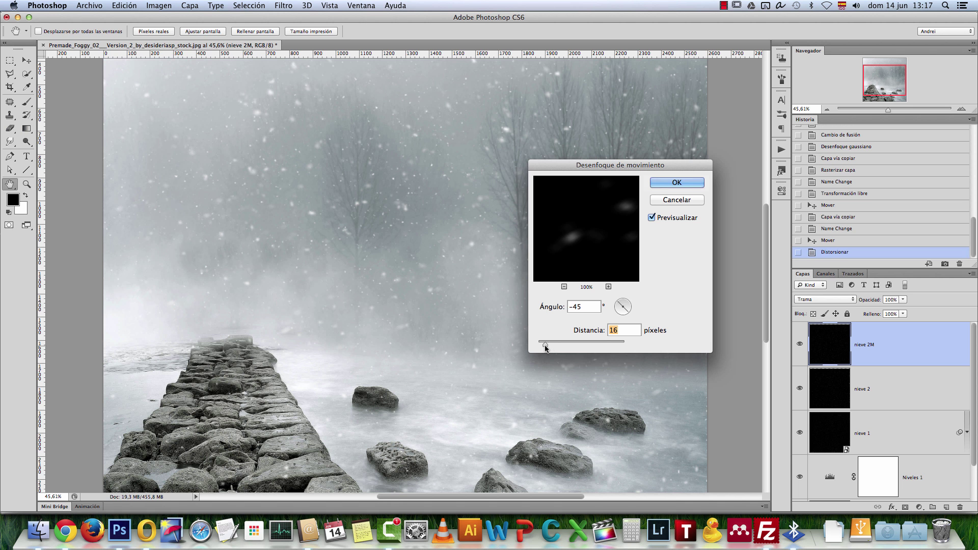
left_click(685, 184)
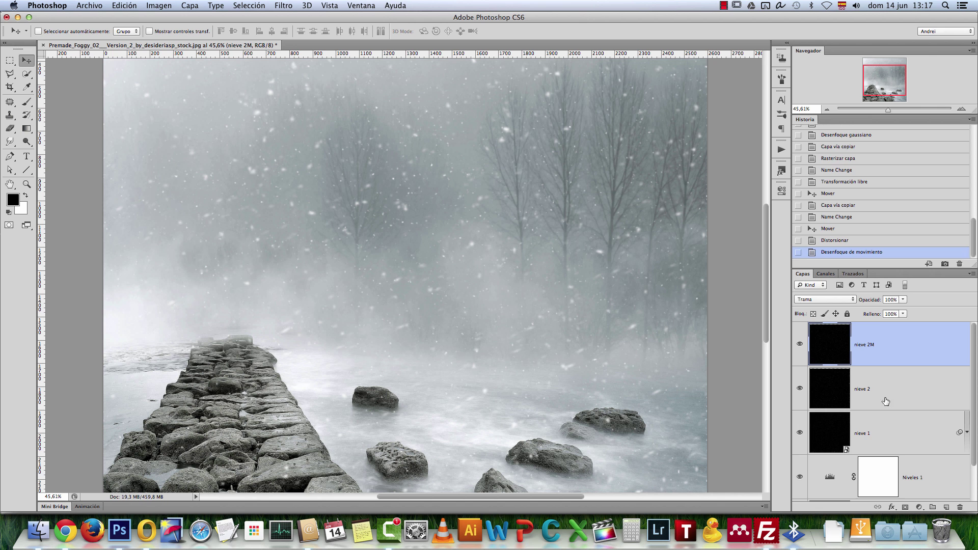
Duplicate the nieve 1 layer, rasterize the copy and rename it nieve 1 M
left_click(878, 432)
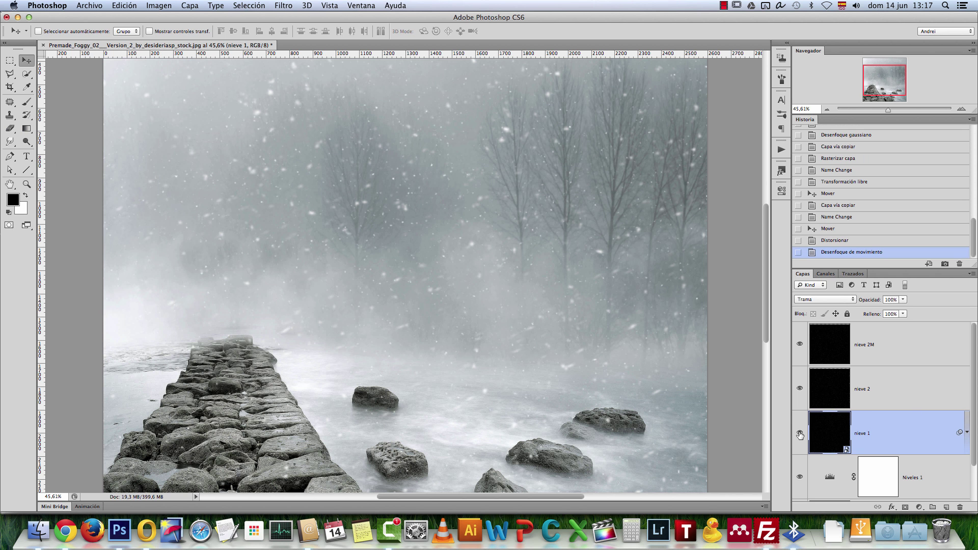
key("super+j")
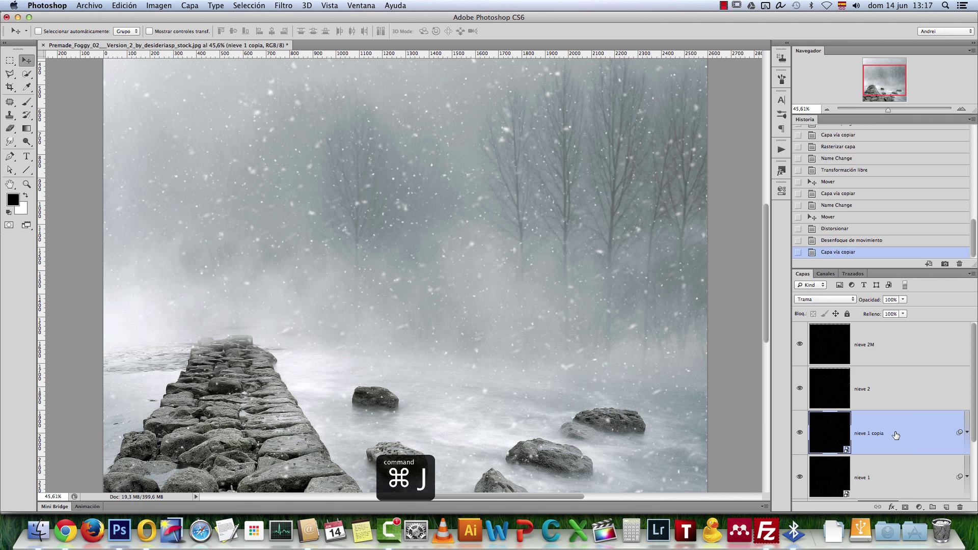
right_click(904, 433)
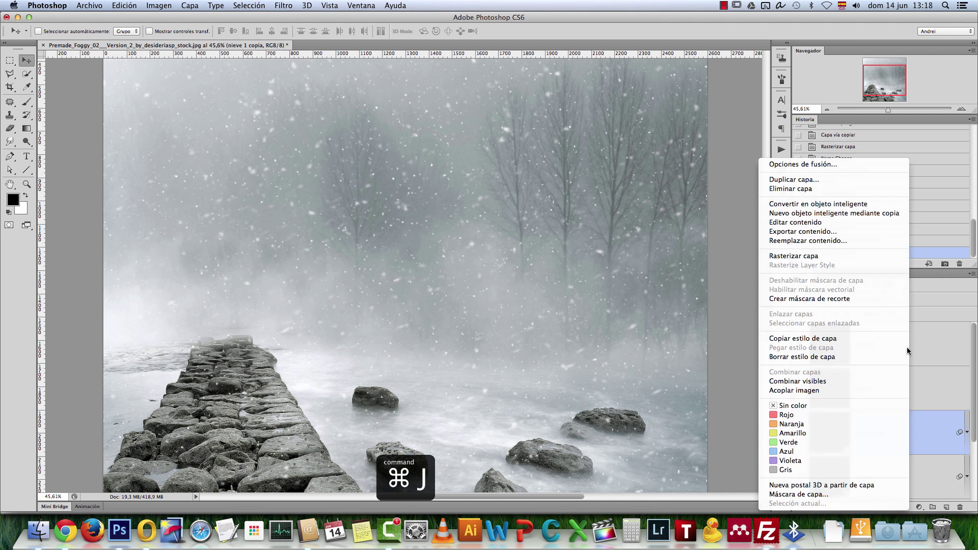
left_click(815, 254)
double_click(881, 432)
double_click(880, 433)
type("M")
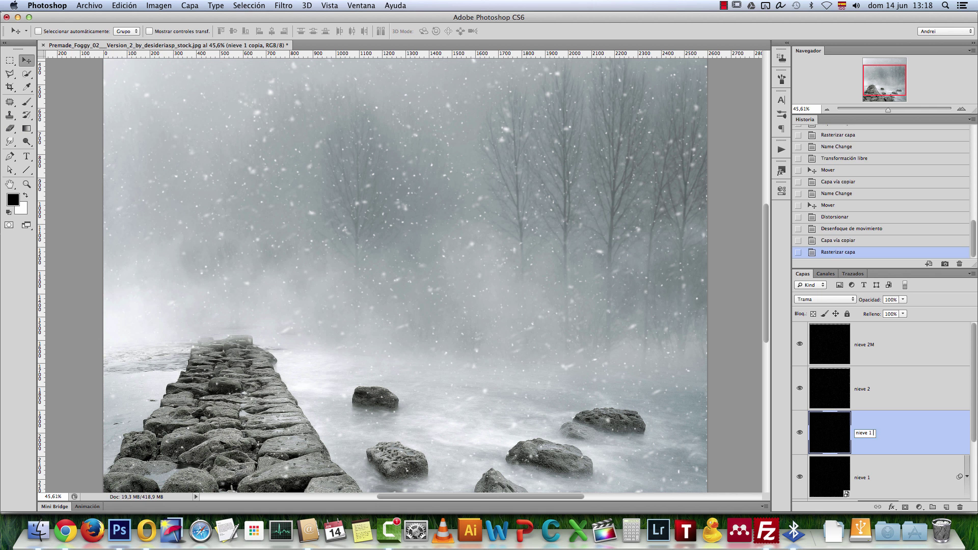
key("Return")
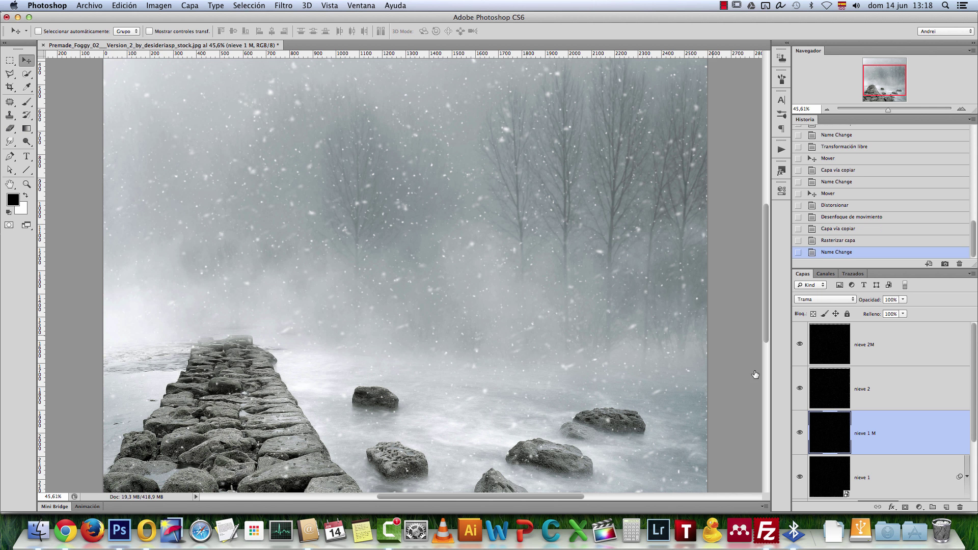
Shift the nieve 1 M layer so its flakes are offset, and scale it up to about 178%
scroll(553, 282, "down", 3)
left_click_drag(539, 282, 511, 268)
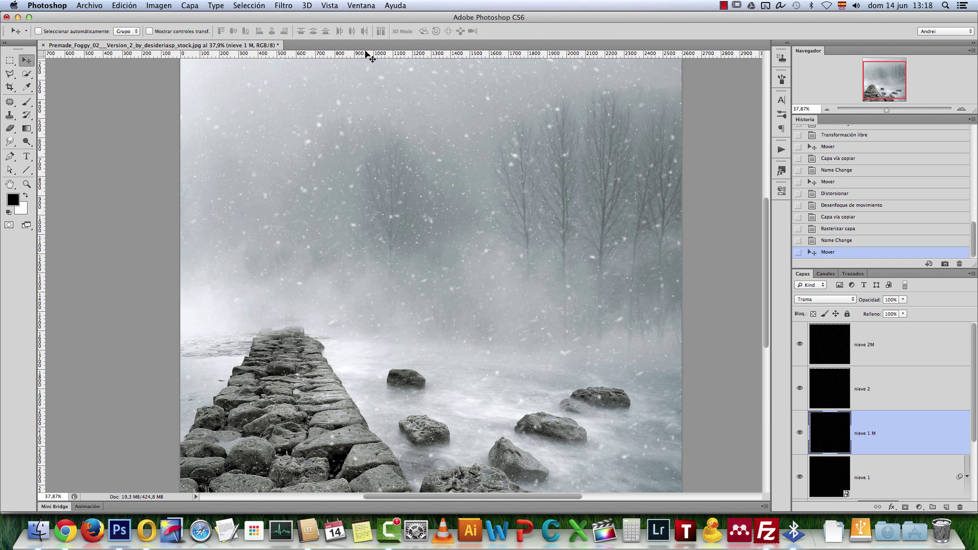
scroll(450, 196, "down", 5)
key("super+t")
left_click_drag(439, 228, 477, 194)
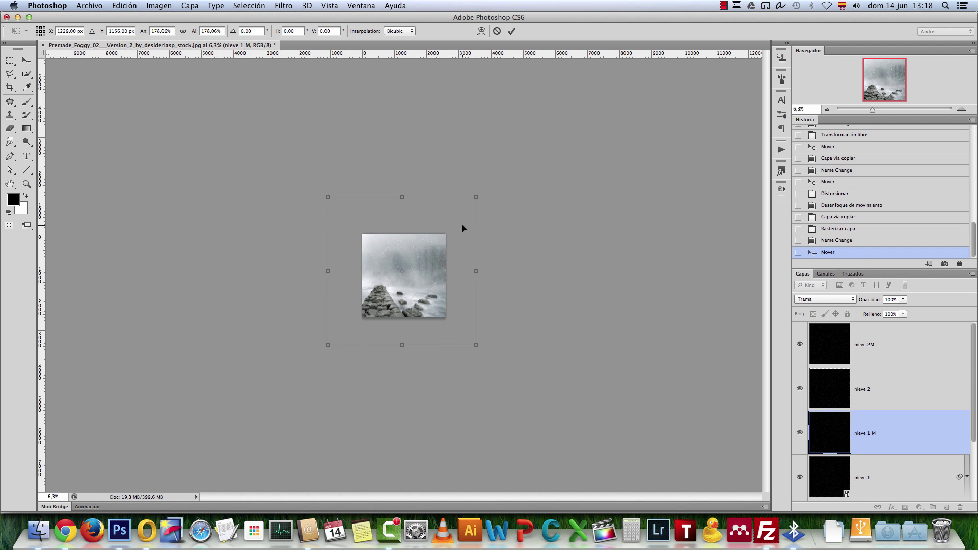
double_click(461, 224)
key("super+1")
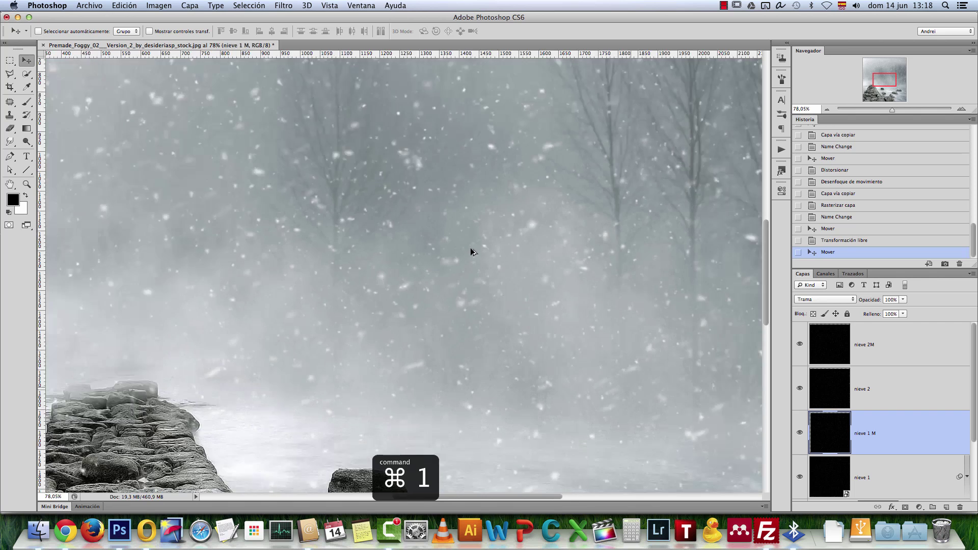
key("super+0")
Start the Onda filter on nieve 1 M with 67 generators, wavelength 159–221, amplitude 28–102 and scale 31% horizontal, 36% vertical
left_click(283, 5)
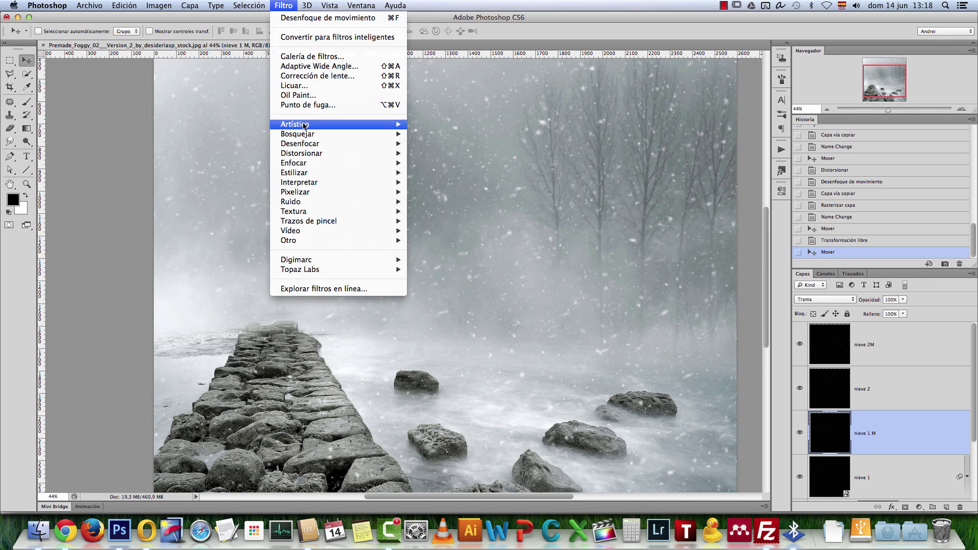
mouse_move(310, 149)
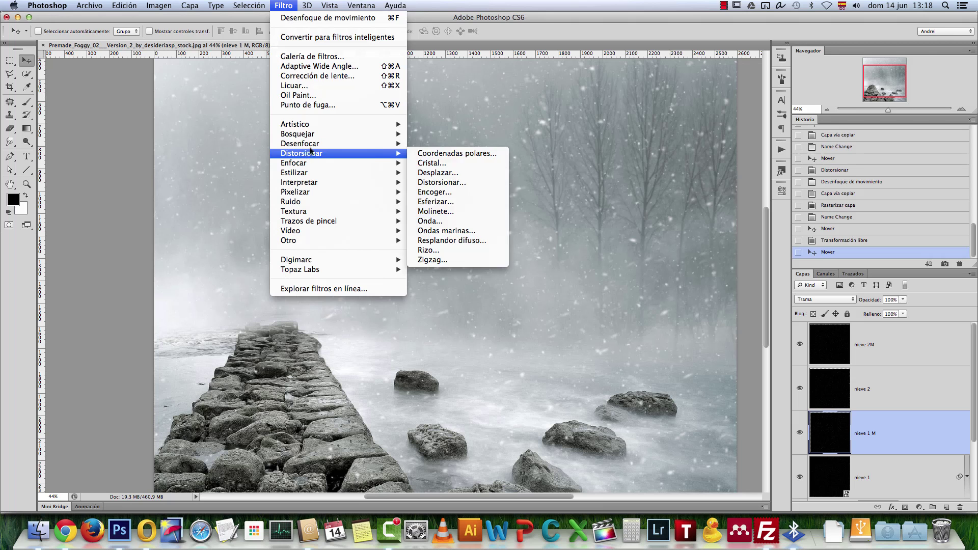
left_click(460, 221)
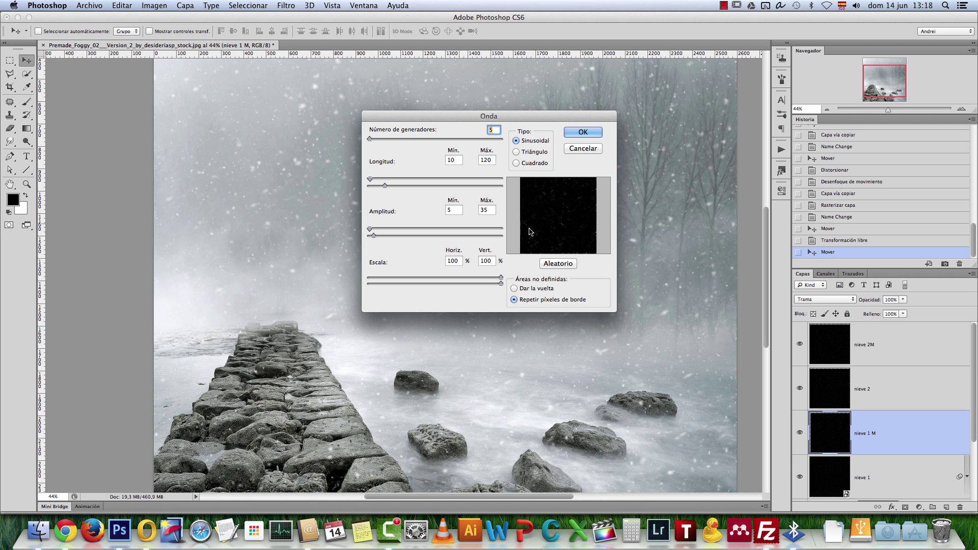
left_click_drag(487, 118, 504, 117)
left_click_drag(399, 138, 394, 139)
left_click_drag(402, 186, 458, 184)
left_click_drag(387, 179, 418, 180)
left_click_drag(518, 277, 427, 277)
left_click_drag(517, 283, 433, 283)
mouse_move(390, 235)
left_mouse_down()
mouse_move(440, 233)
mouse_move(385, 235)
mouse_move(393, 227)
mouse_move(399, 235)
left_mouse_up()
mouse_move(416, 180)
left_mouse_down()
mouse_move(407, 180)
mouse_move(448, 190)
mouse_move(416, 186)
left_mouse_up()
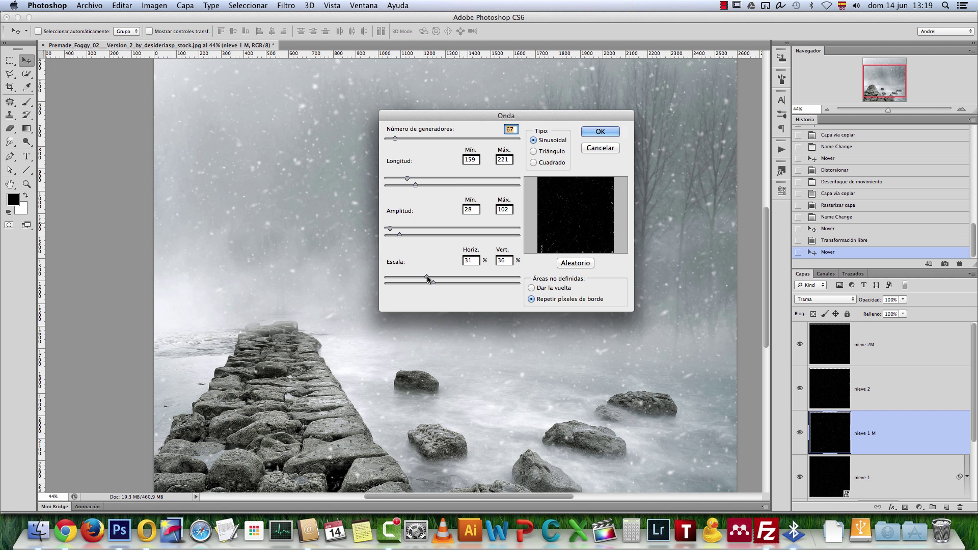
Apply Onda with 1 generator, wavelength 70–160, amplitude 28–52, scale 31% and 49%, Sinusoidal type and Dar la vuelta
left_click_drag(410, 278, 408, 282)
left_click_drag(400, 235, 427, 236)
left_click_drag(401, 239, 396, 235)
left_click_drag(406, 283, 426, 277)
left_click_drag(484, 283, 451, 284)
left_click_drag(396, 235, 393, 238)
mouse_move(408, 179)
left_mouse_down()
mouse_move(387, 180)
mouse_move(407, 185)
mouse_move(398, 180)
left_mouse_up()
mouse_move(397, 142)
left_mouse_down()
mouse_move(402, 147)
mouse_move(382, 148)
left_mouse_up()
left_click(534, 152)
left_click(533, 140)
left_click(531, 288)
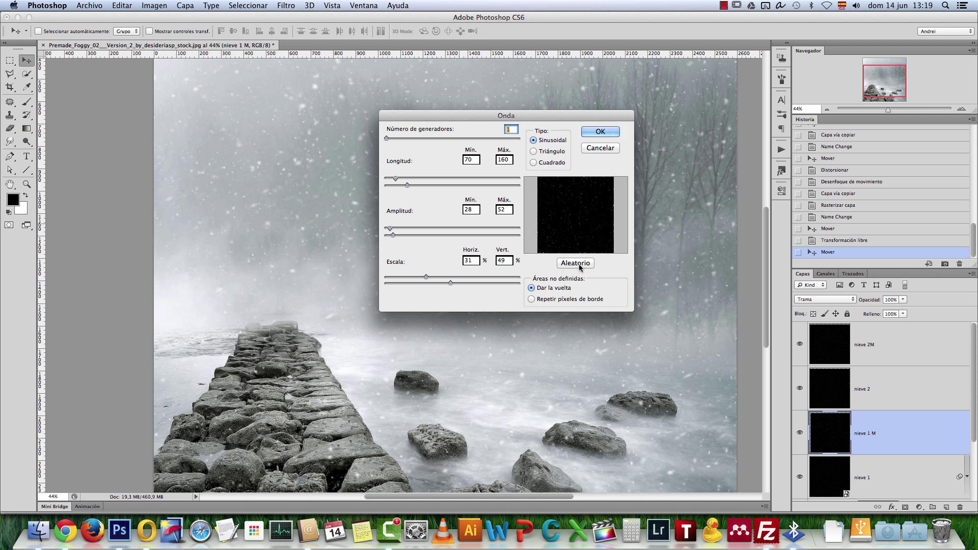
left_click(601, 132)
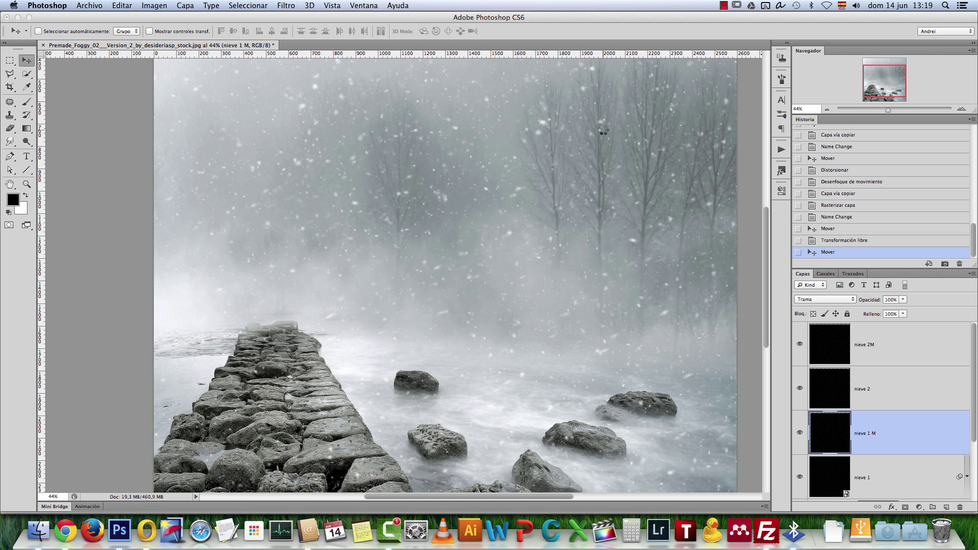
Apply the Onda filter a second time to the nieve 1 M layer with the same settings
key("super+1")
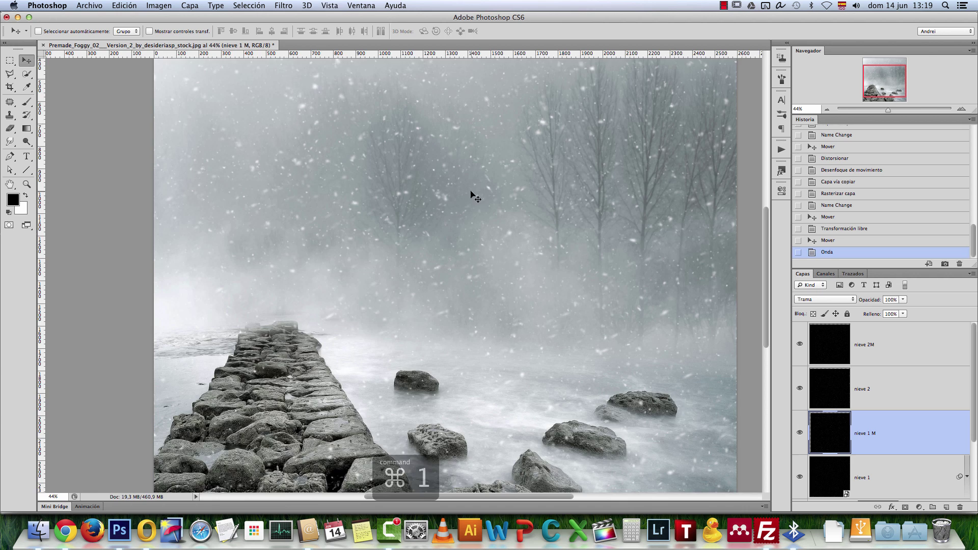
scroll(494, 194, "down", 5)
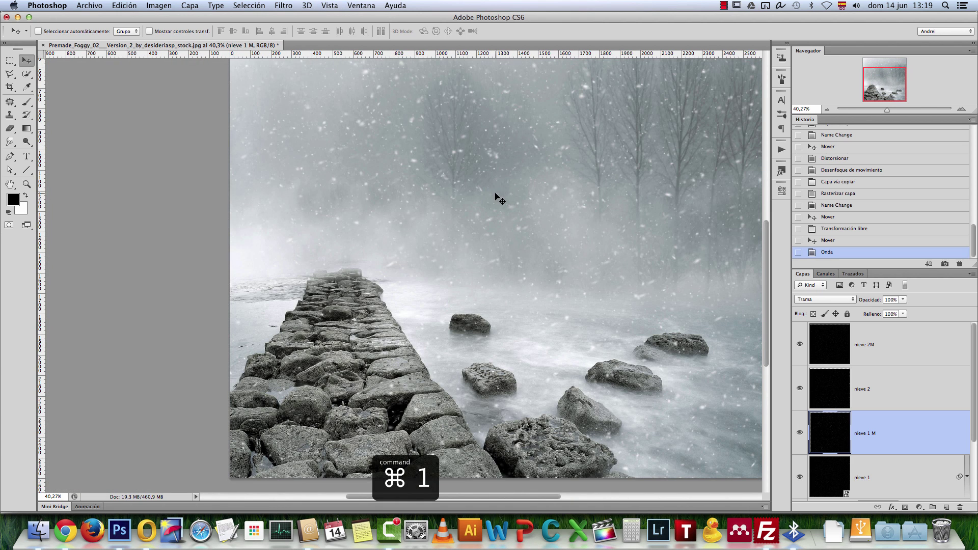
key("super+f")
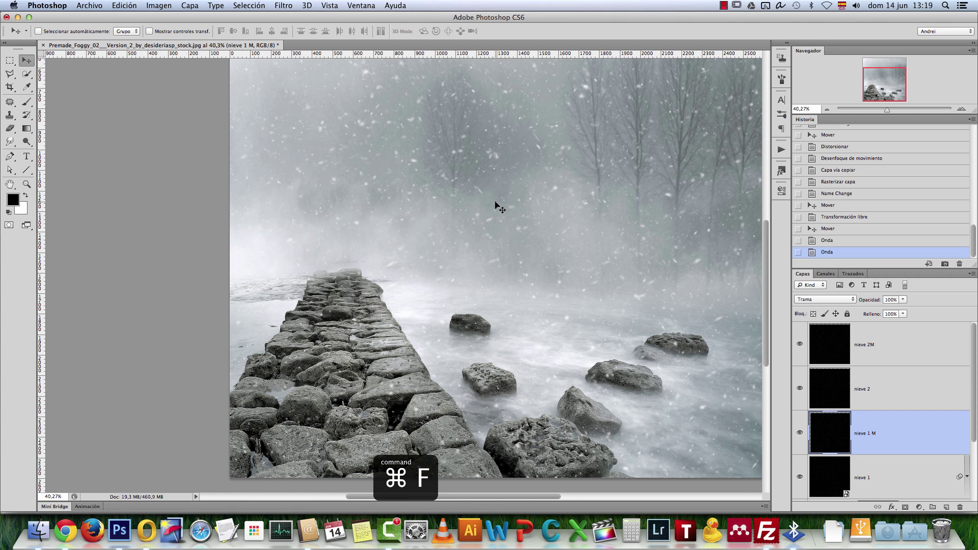
Try a third pass of the Onda filter on the nieve 1 M layer and undo it
left_click_drag(596, 197, 493, 231)
key("super+f")
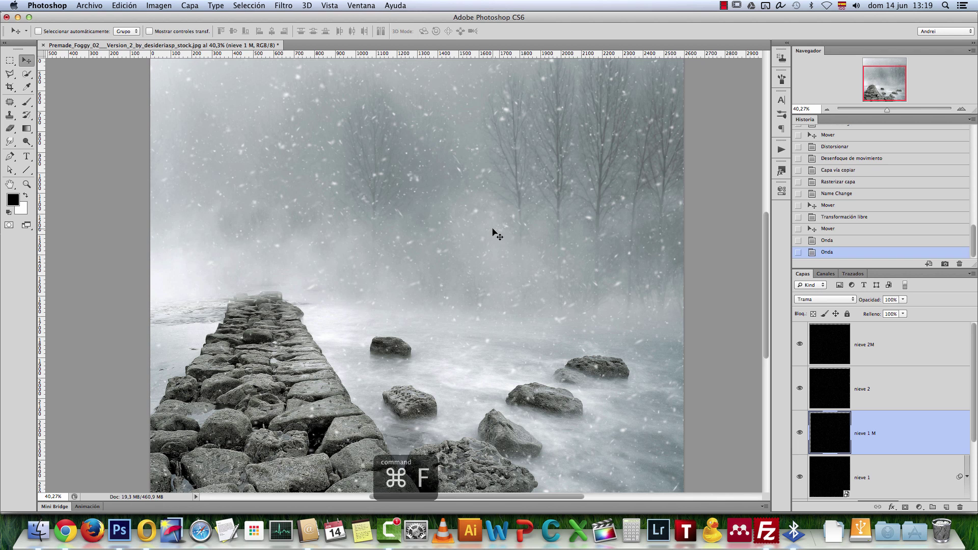
key("super+z")
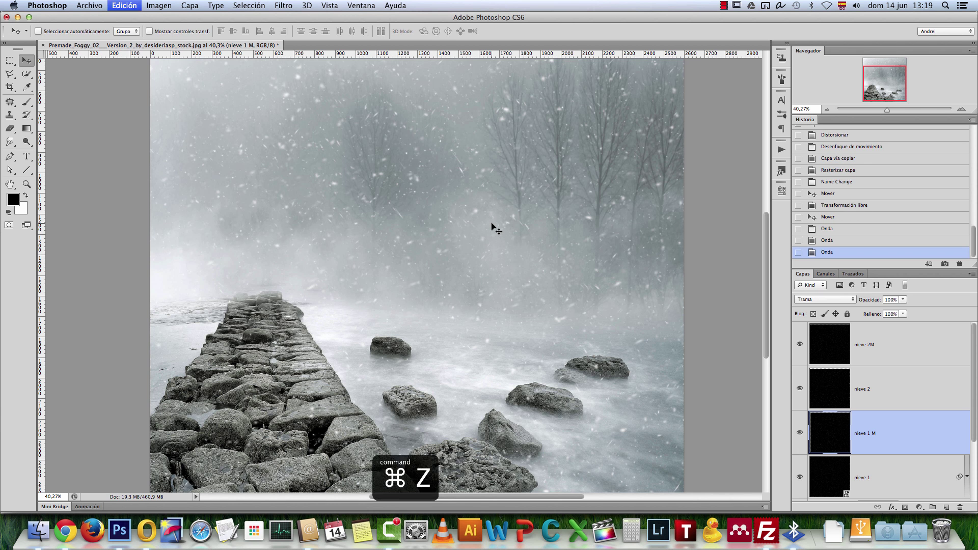
scroll(490, 220, "down", 2)
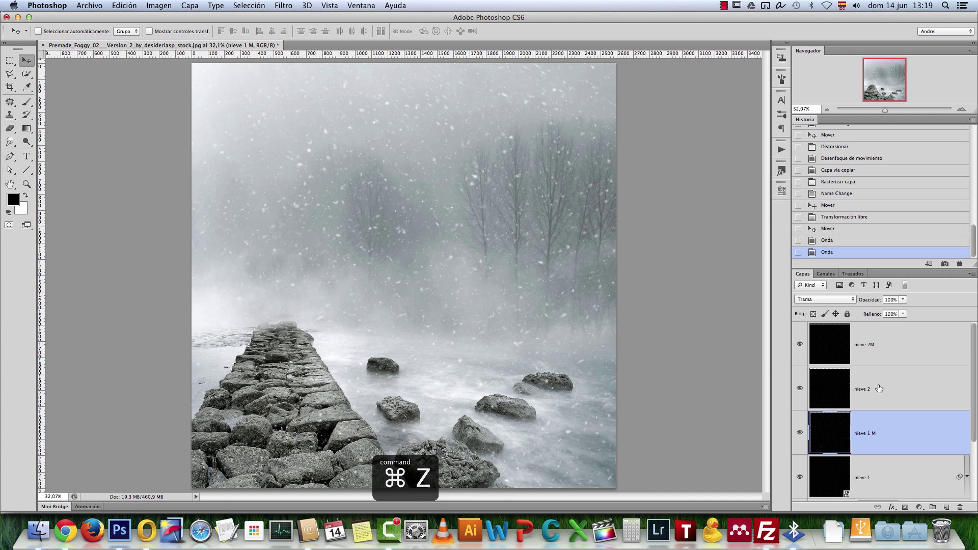
Duplicate the nieve 2M layer, reapply the Onda filter to the copy and shift it to offset its snowflakes
left_click(891, 352)
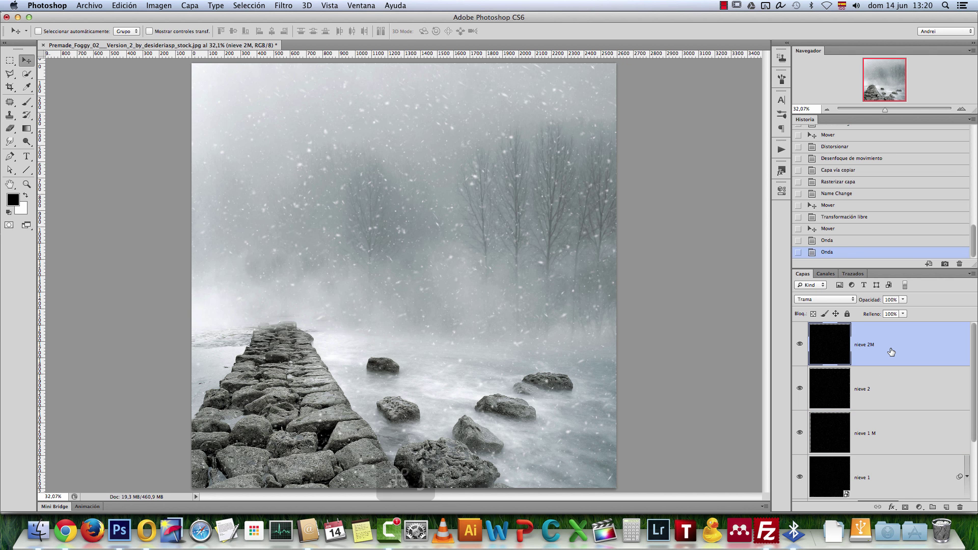
key("super+j")
scroll(410, 295, "down", 1)
left_click_drag(443, 283, 453, 231)
key("super+f")
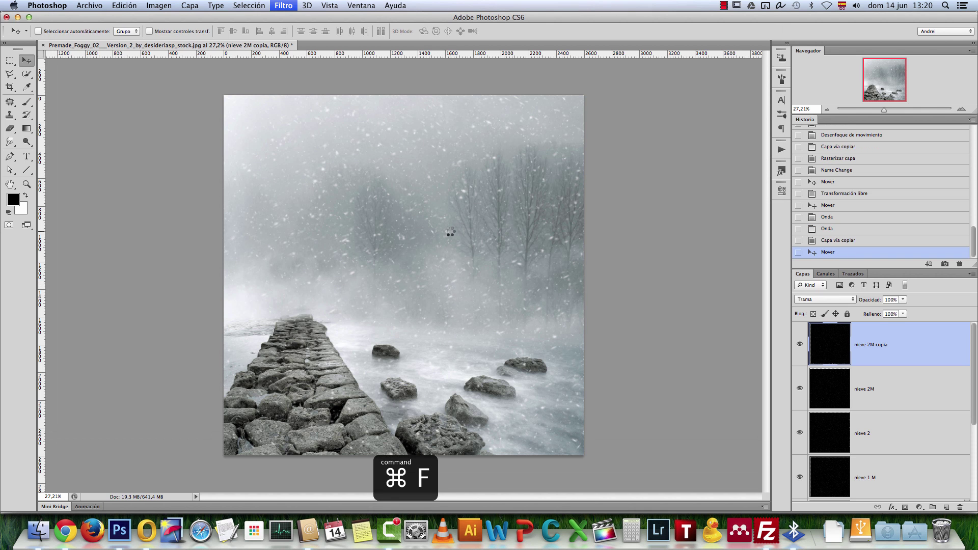
mouse_move(448, 233)
left_mouse_down()
mouse_move(450, 220)
mouse_move(432, 235)
left_mouse_up()
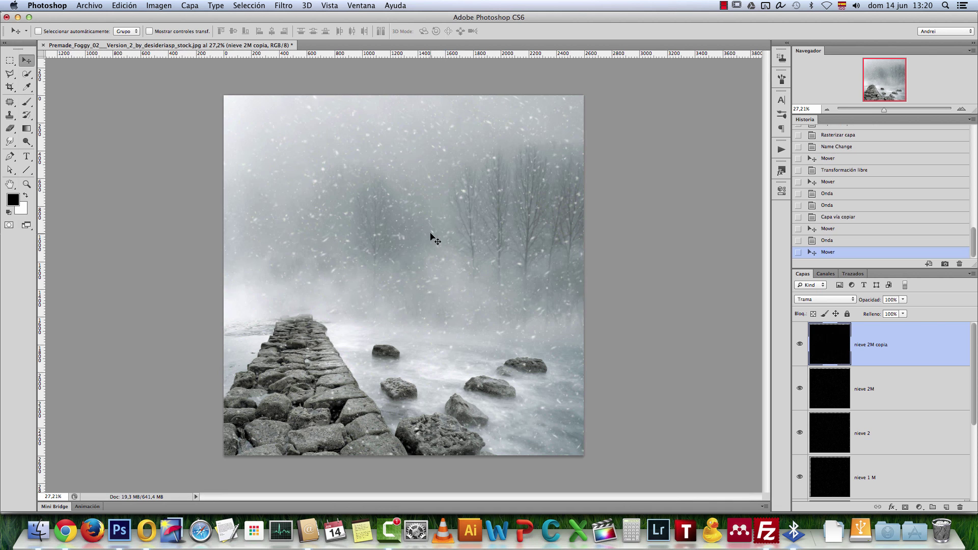
Group all the snow layers from nieve 2M copia down to nieve 1
left_click(961, 109)
left_click(961, 109)
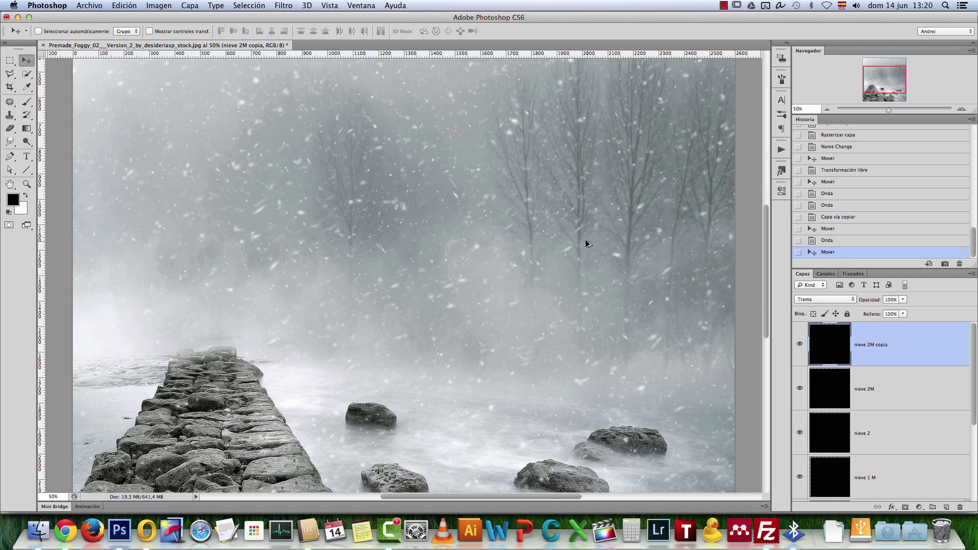
scroll(584, 243, "down", 3)
scroll(583, 241, "down", 2)
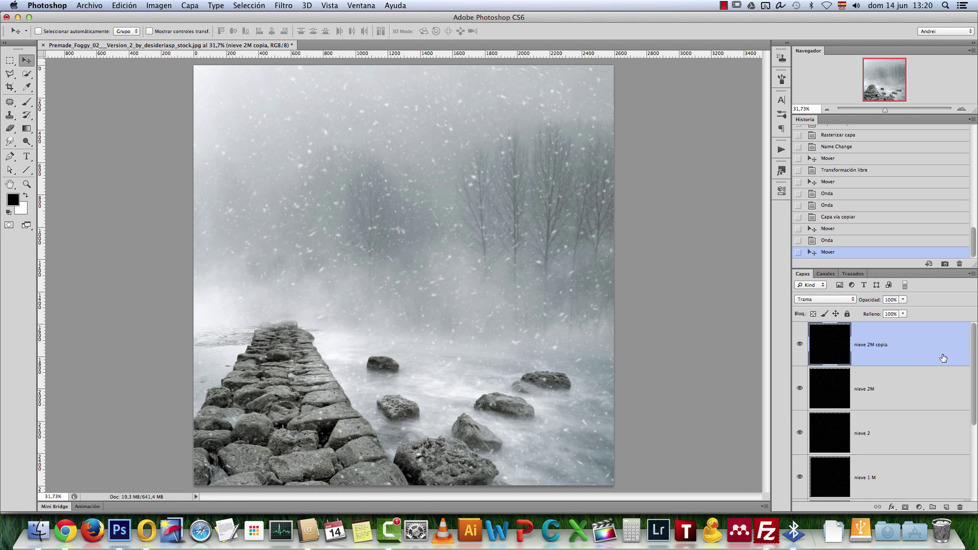
scroll(942, 359, "down", 3)
left_click(933, 390, "shift")
key("super+g")
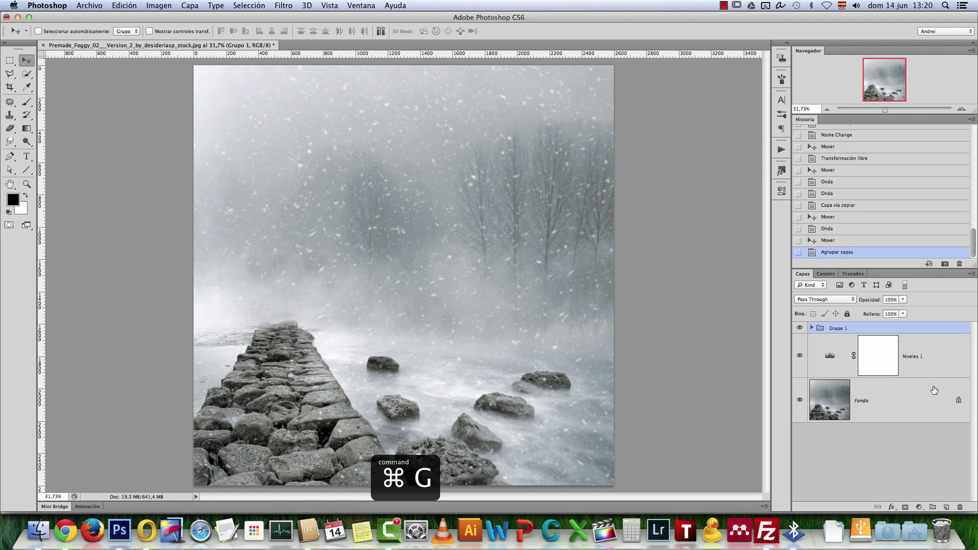
Toggle the snow group's visibility to compare the photo with and without the snow
left_click(799, 328)
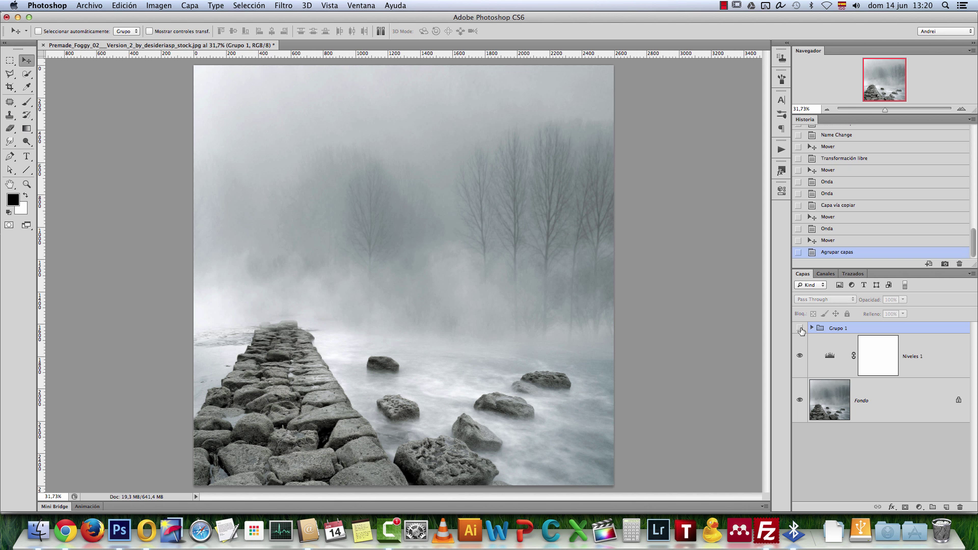
left_click(800, 328)
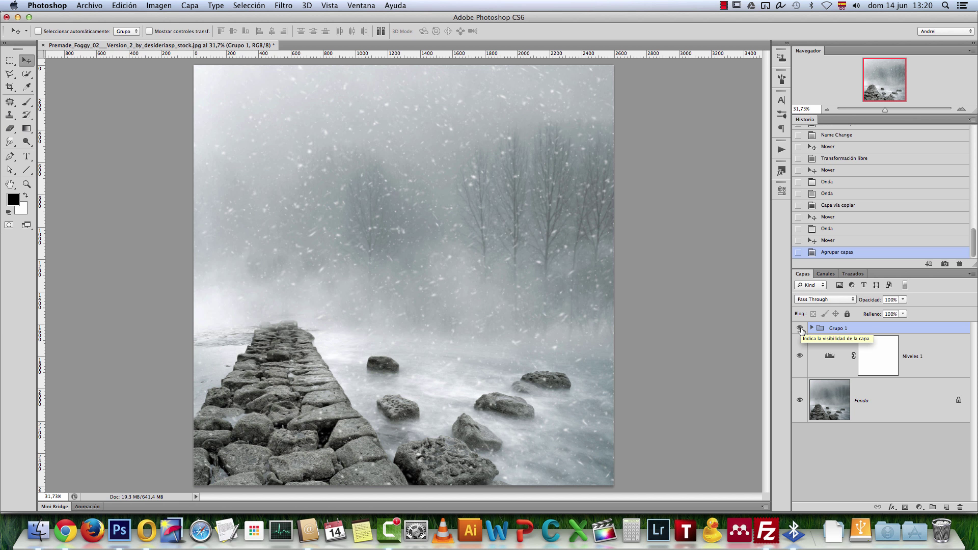
left_click(799, 328)
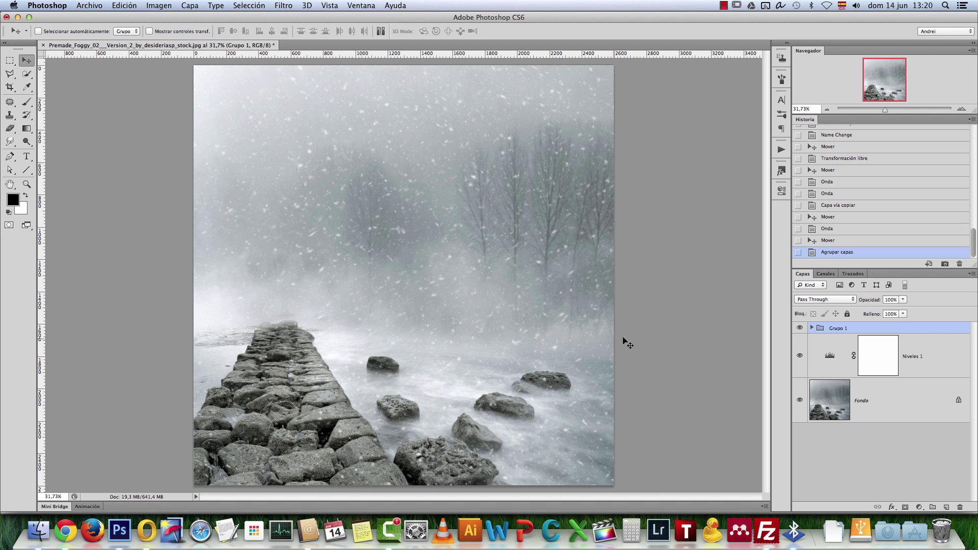
Rename the snow layer group as NIeve
double_click(838, 328)
type("N")
type("leve")
key("Return")
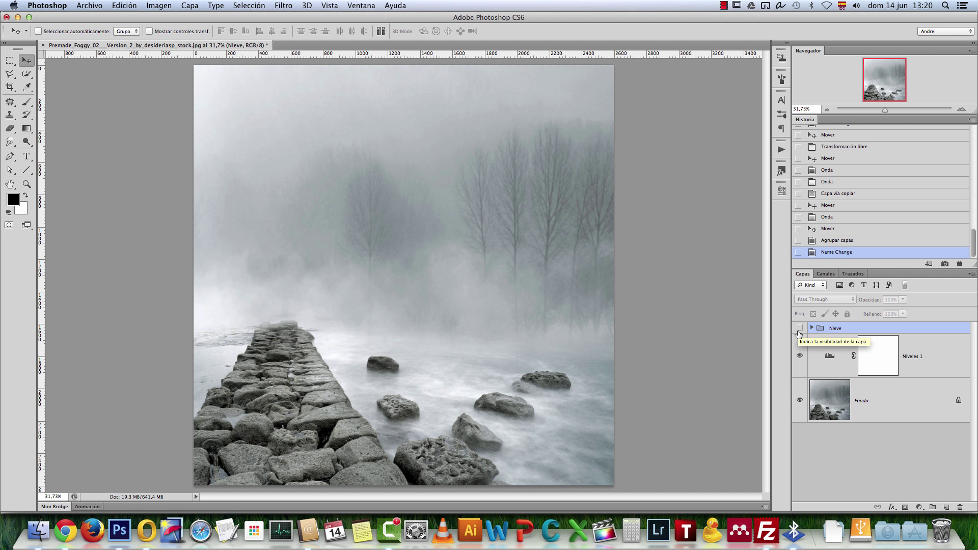
key("super+n")
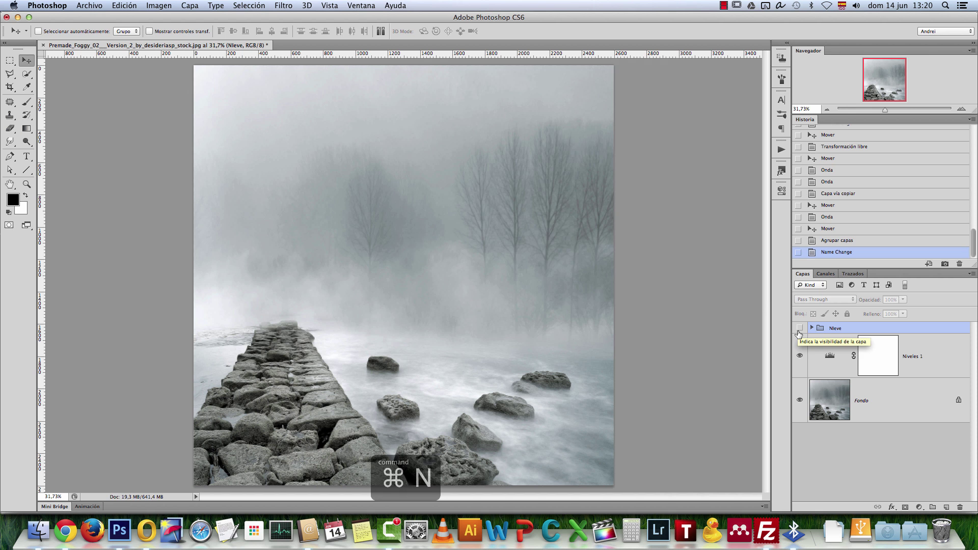
left_click_drag(504, 138, 441, 142)
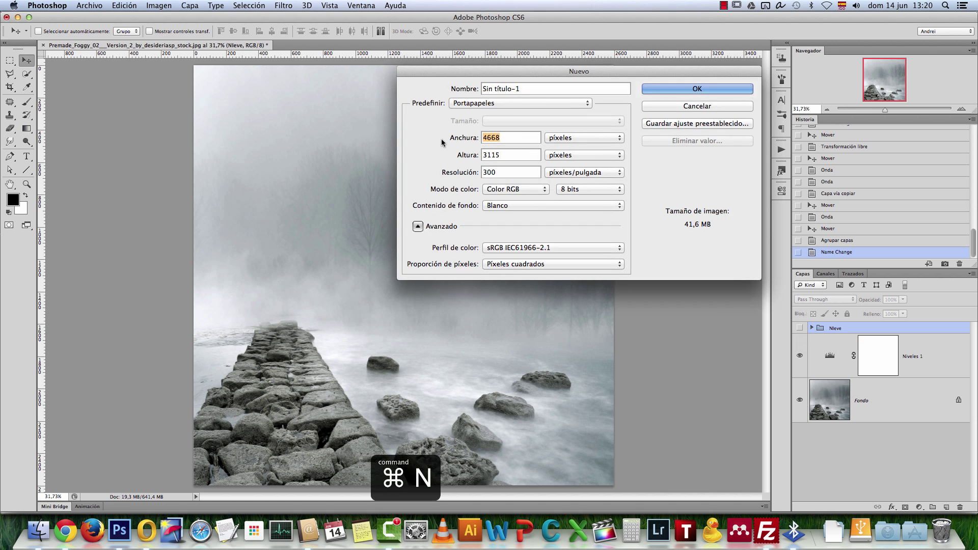
key("Escape")
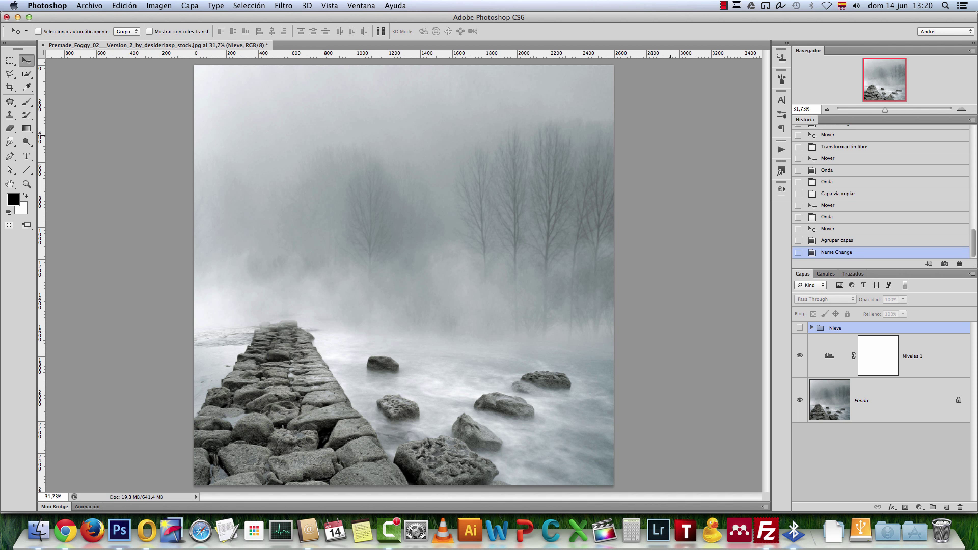
Check the photo's pixel dimensions, document size and resolution without changing them
key("alt+super+i")
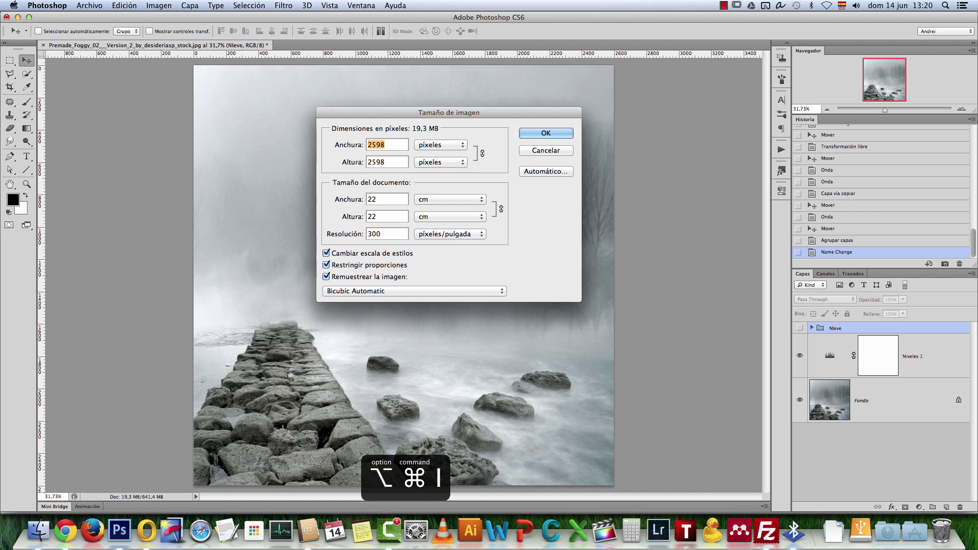
key("Escape")
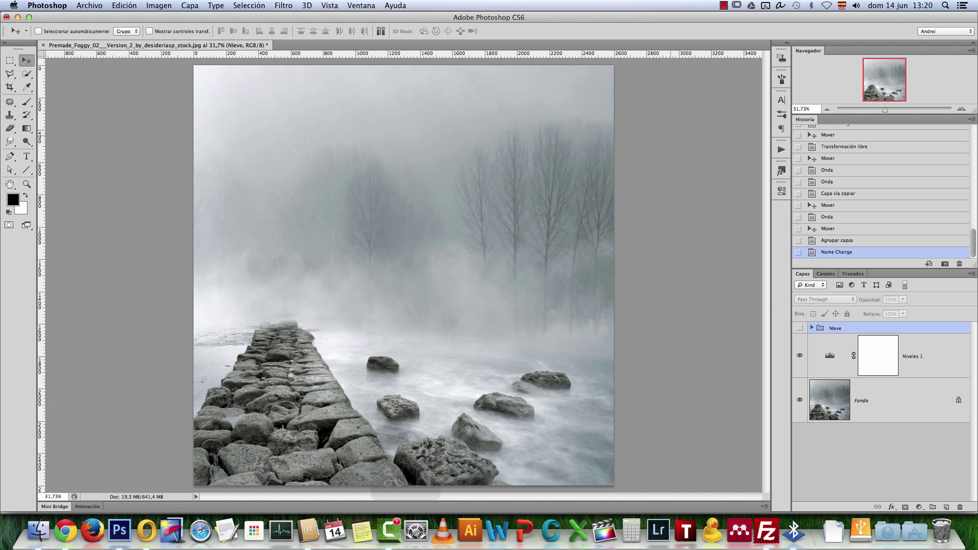
Create a new blank white document measuring 200 by 200 pixels
key("super+n")
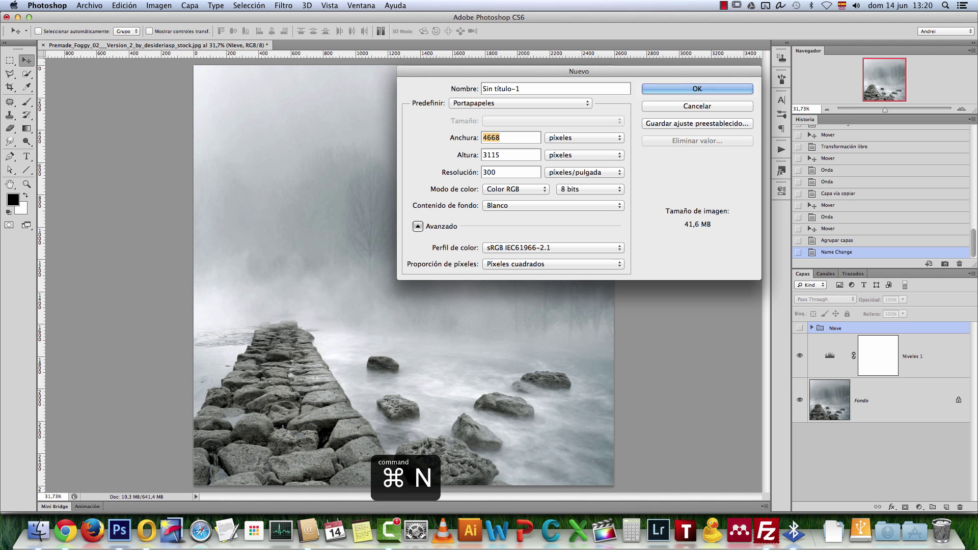
type("200")
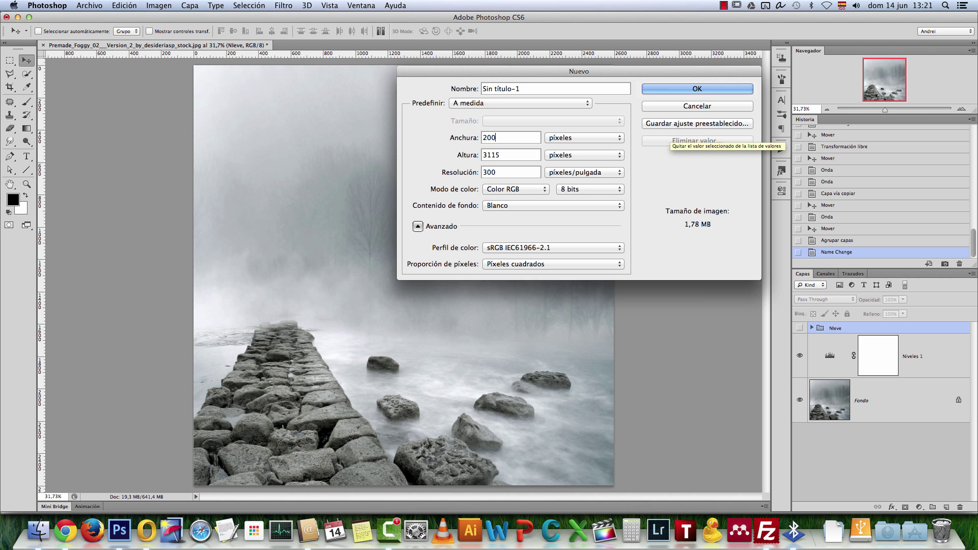
key("Tab")
type("200")
left_click(665, 88)
Resize the new blank image to 300 by 300 pixels
key("alt+super+i")
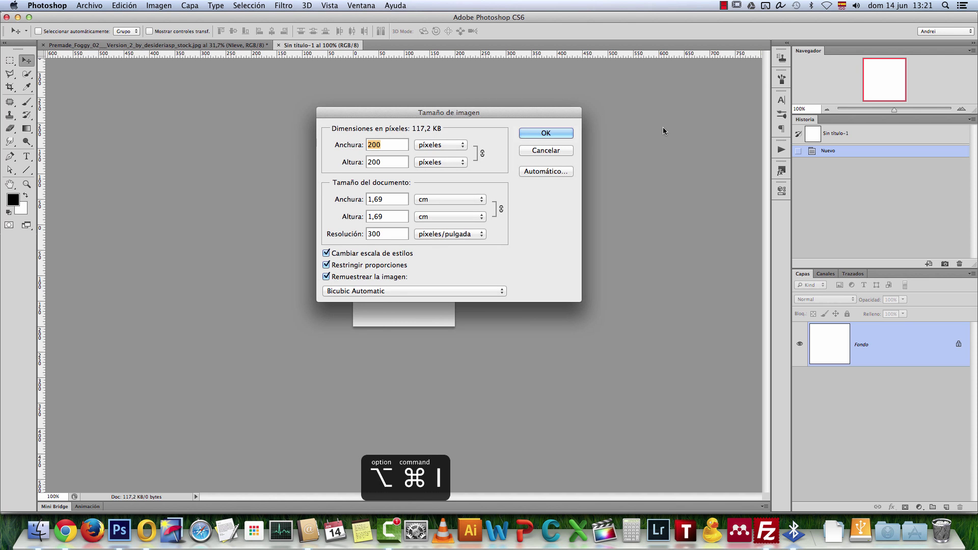
key("Escape")
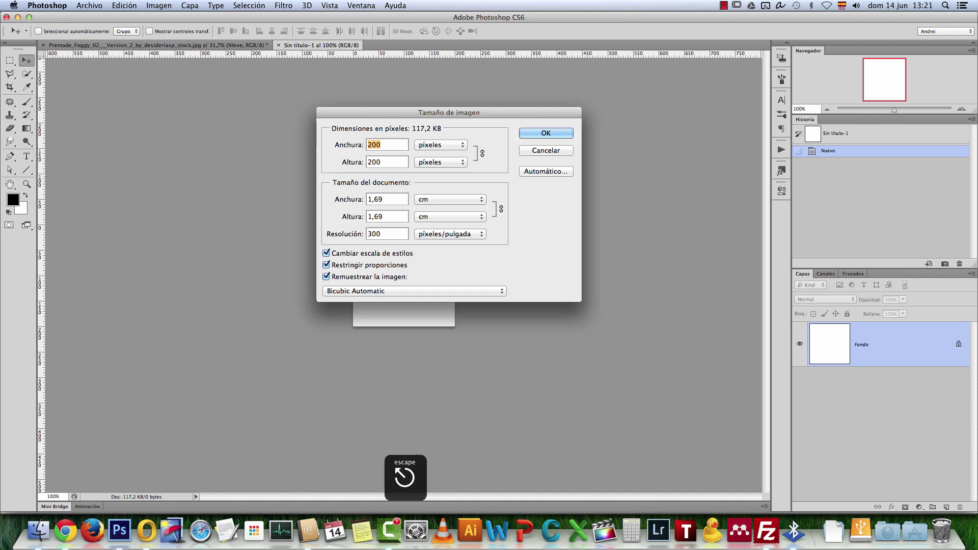
key("alt+super+i")
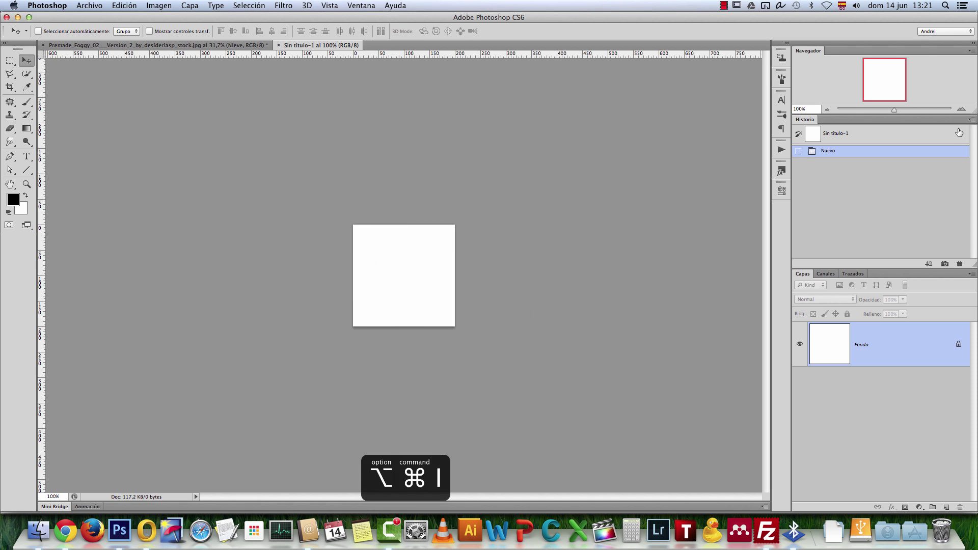
type("300")
key("Tab")
type("300")
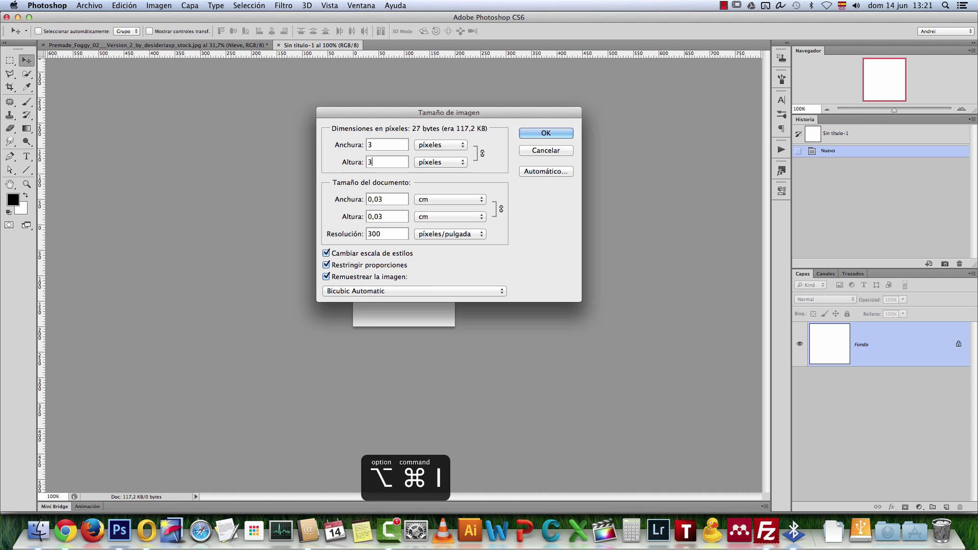
key("Return")
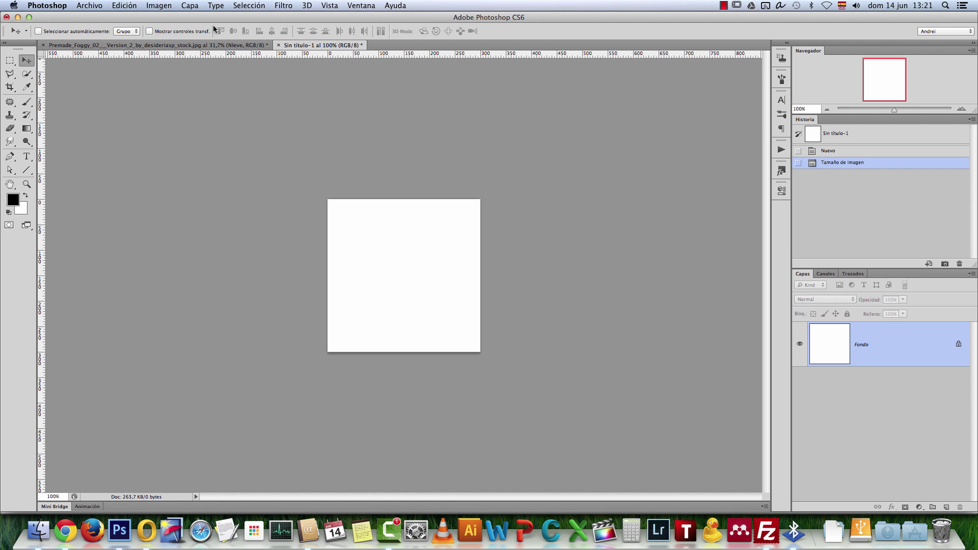
Choose the Brush tool with the hard round tip and set its size to 1 px
left_click(26, 102)
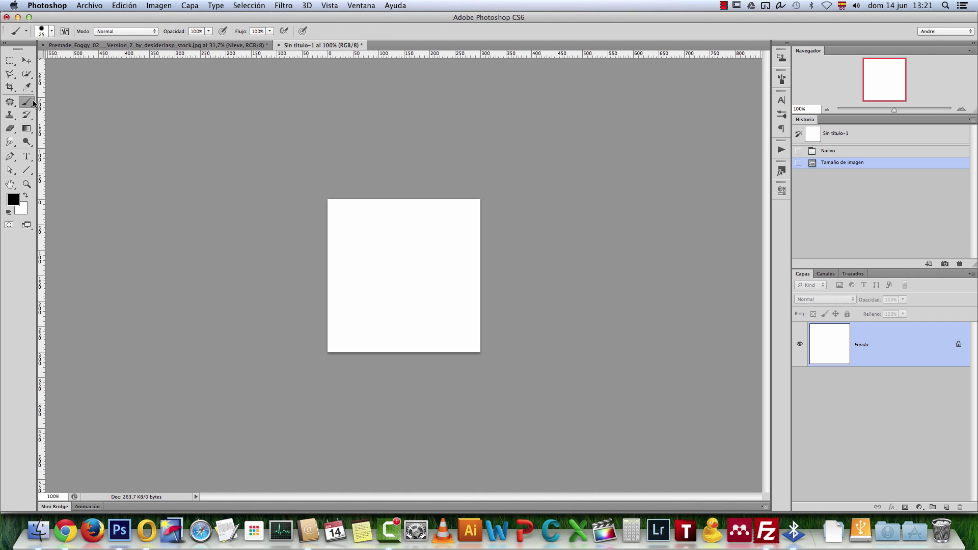
right_click(410, 230)
left_click(444, 306)
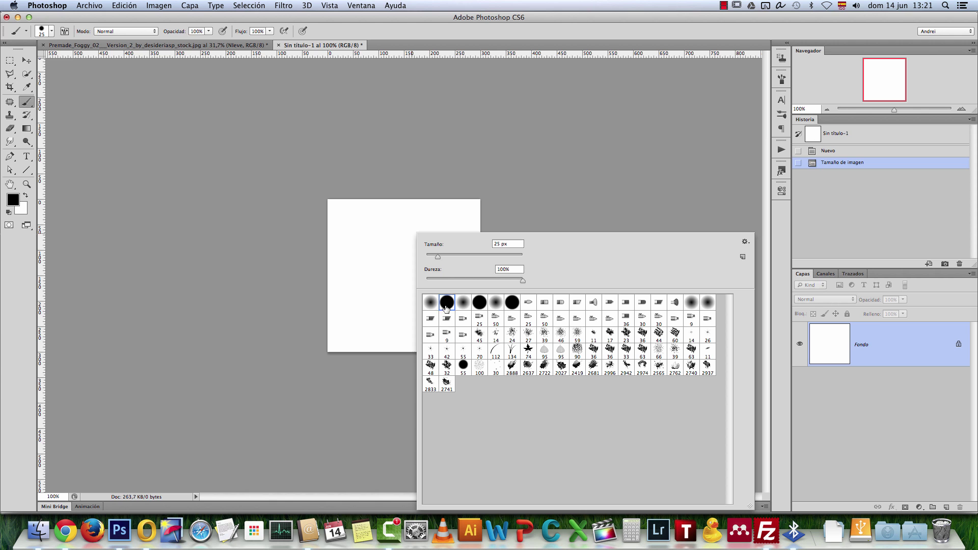
left_click_drag(435, 258, 414, 256)
left_click(895, 330)
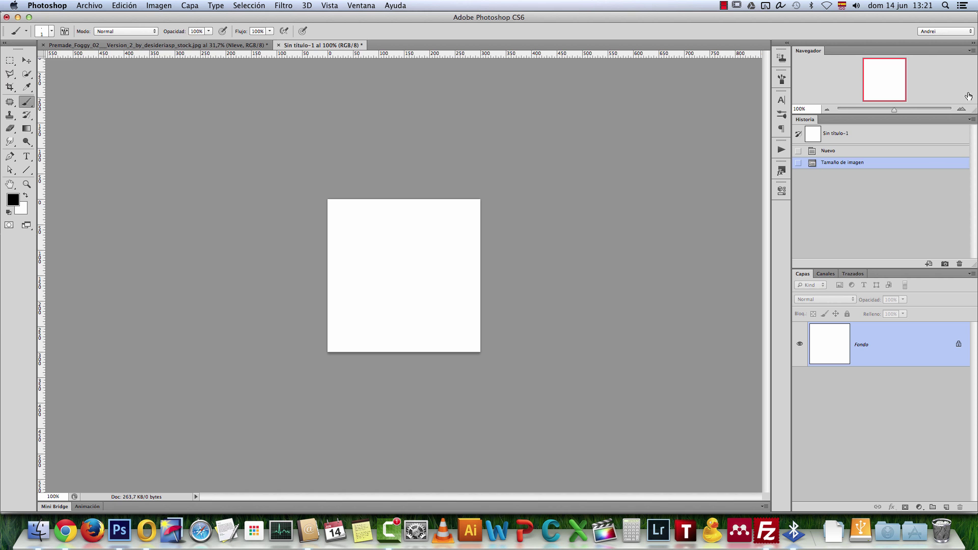
Open the detailed brush settings and enable Dinámica de forma for the 1 px brush
left_click(961, 109)
left_click(961, 109)
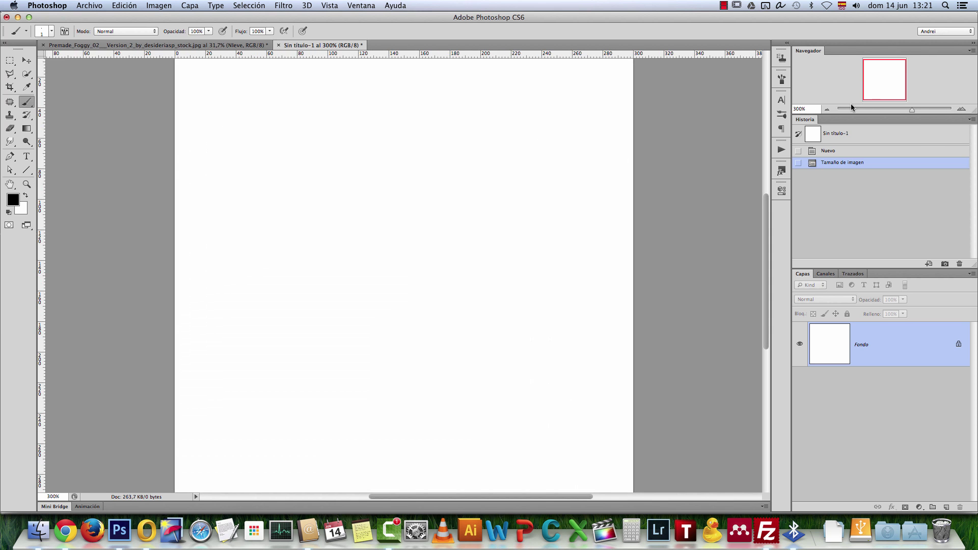
left_click(826, 109)
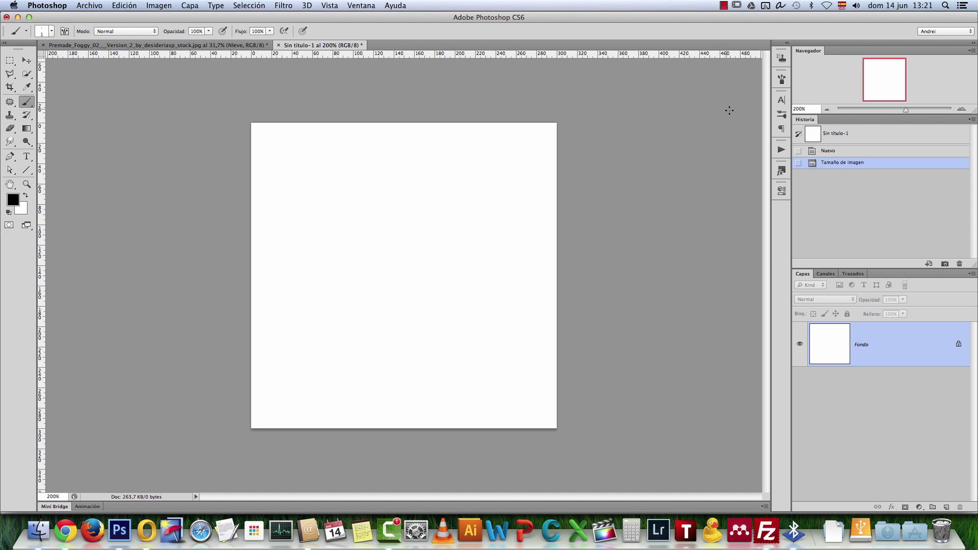
left_click(781, 115)
left_click(782, 115)
left_click(782, 80)
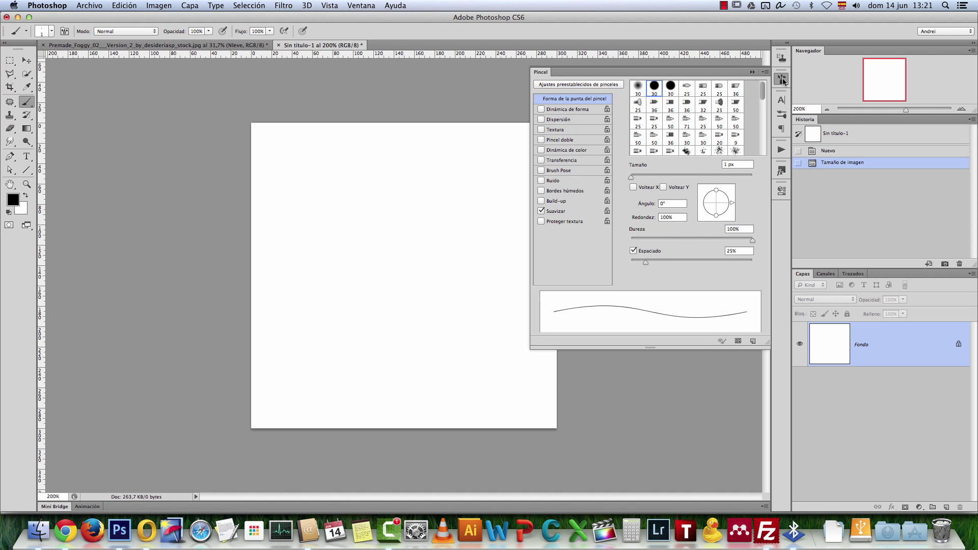
left_click(362, 5)
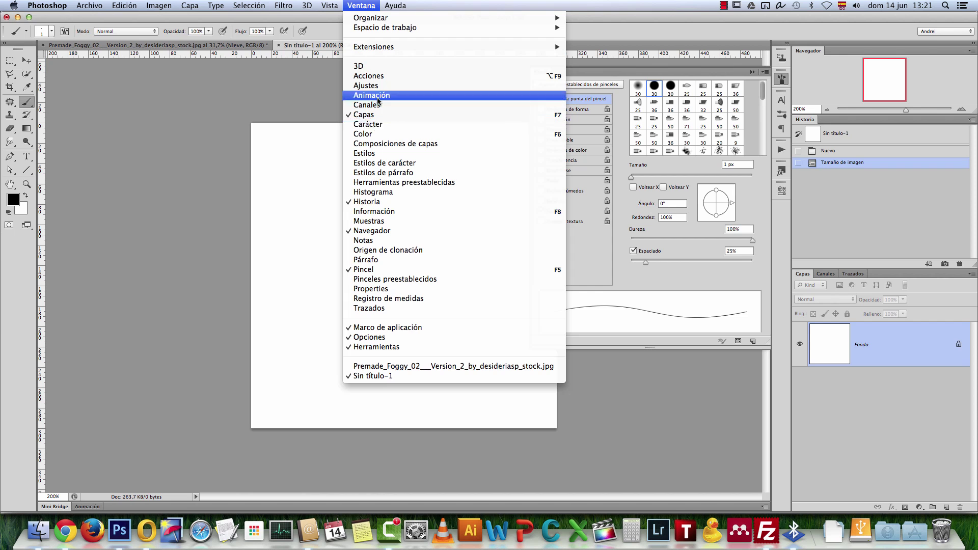
left_click(693, 74)
left_click(558, 110)
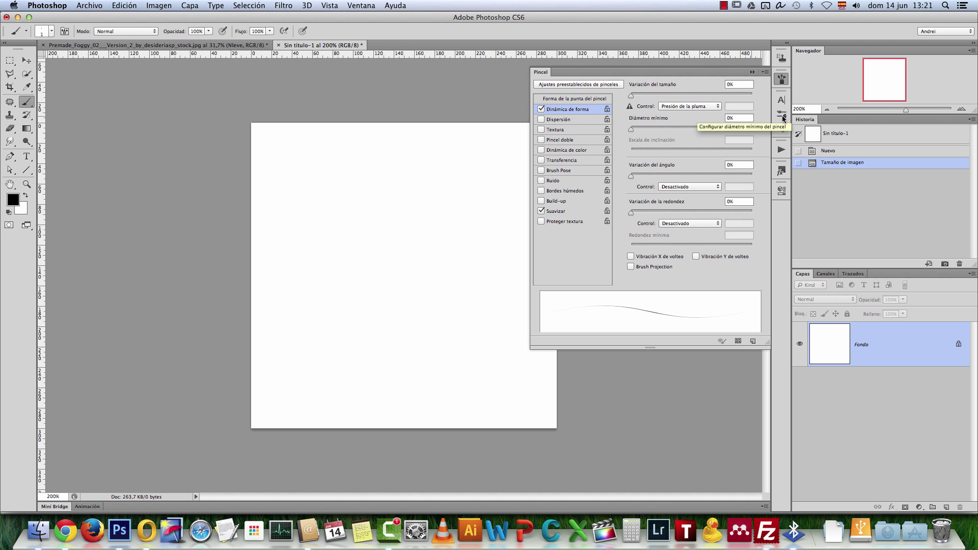
Set the brush's size variation control to Transición with 100 steps
left_click(707, 107)
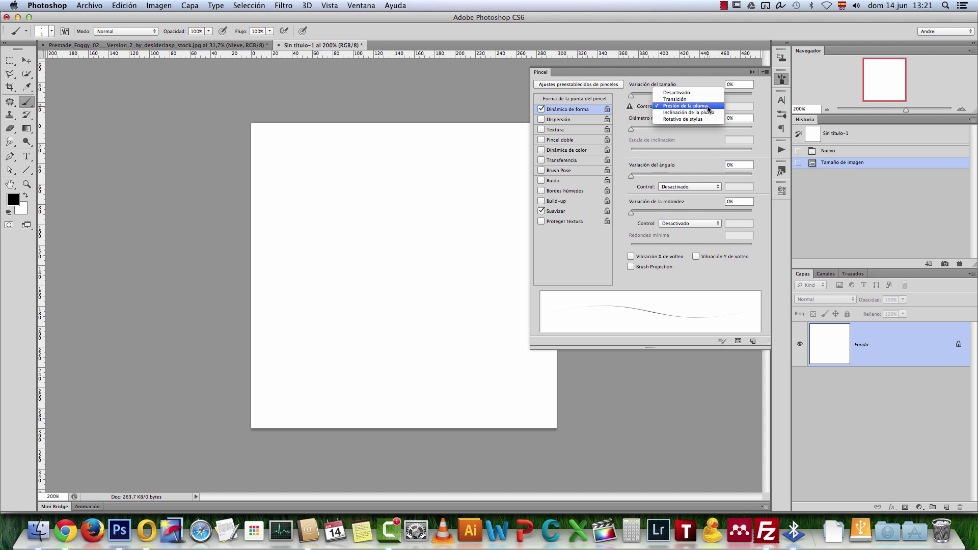
left_click(683, 99)
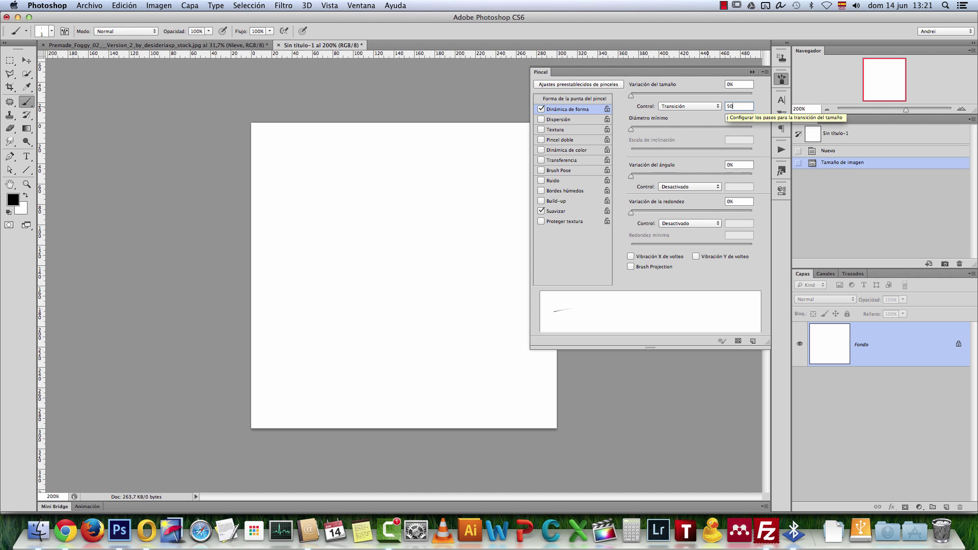
left_click(736, 116)
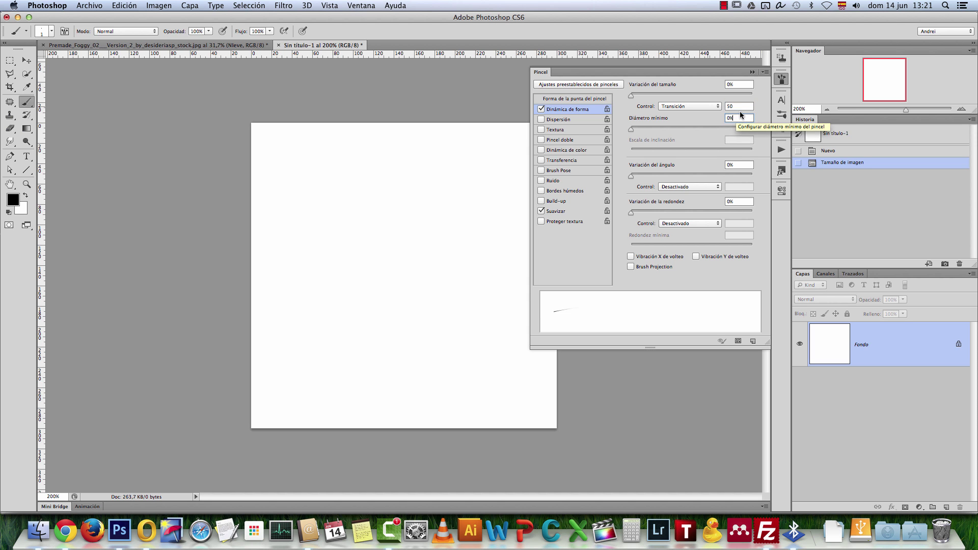
left_click_drag(735, 104, 699, 103)
type("100")
key("Return")
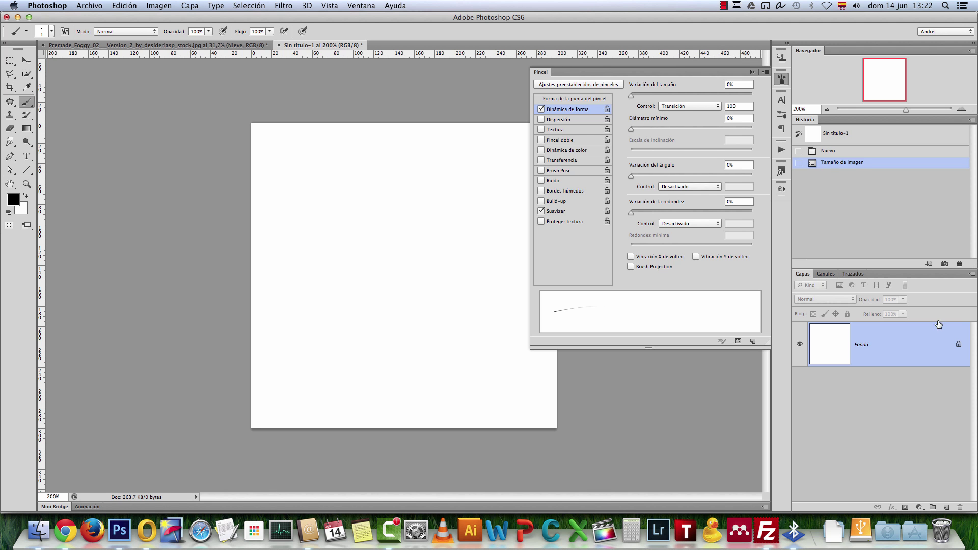
Set the brush size to 2 px, try a downward vertical stroke on the canvas, and undo it
right_click(439, 227)
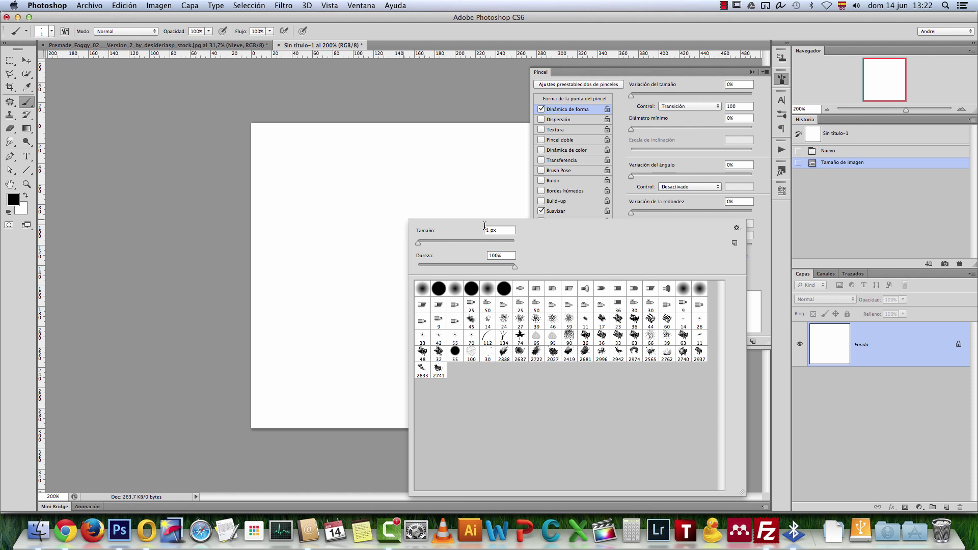
left_click(500, 228)
type("2")
left_click(765, 238)
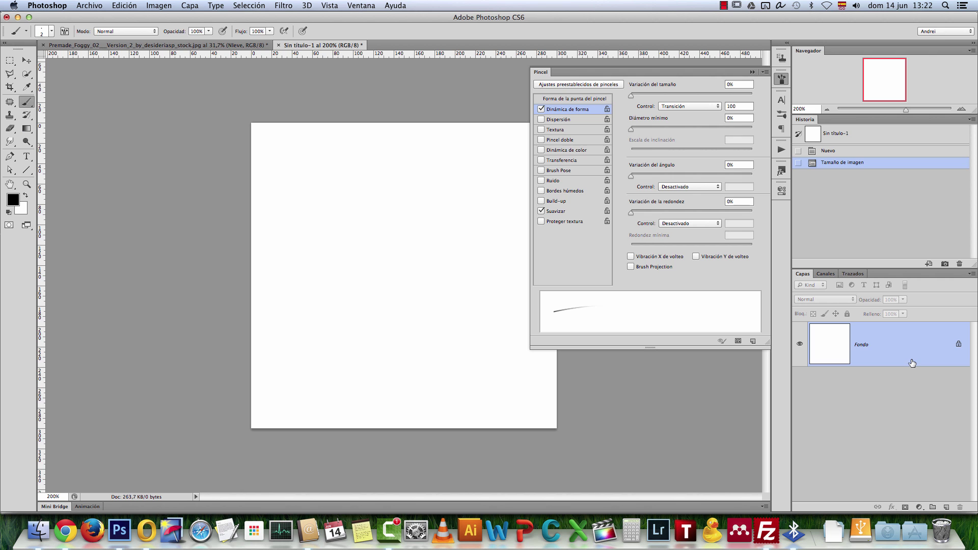
left_click_drag(355, 199, 357, 318)
key("super+1")
key("super+z")
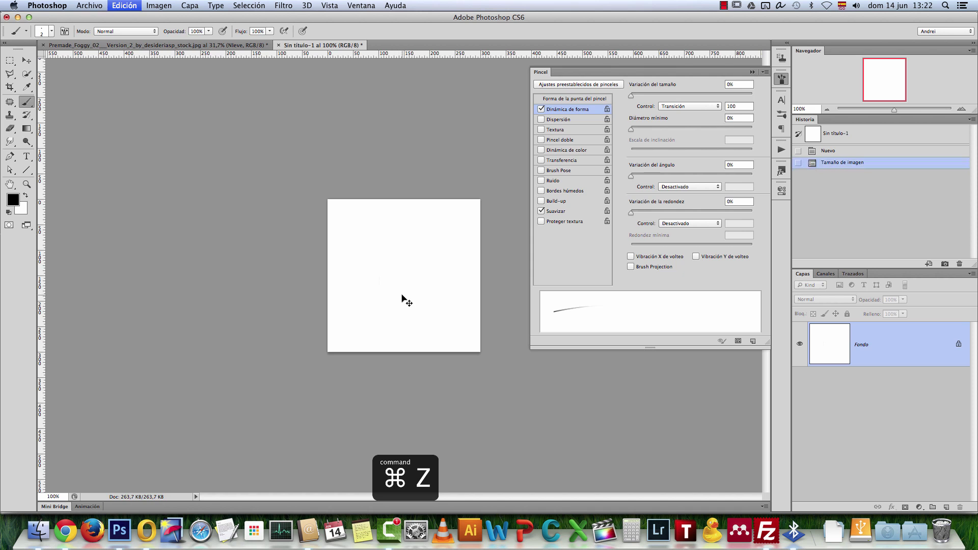
Set the brush size back to 1 px, test a straight vertical stroke, and undo it
right_click(432, 222)
type("1")
key("Return")
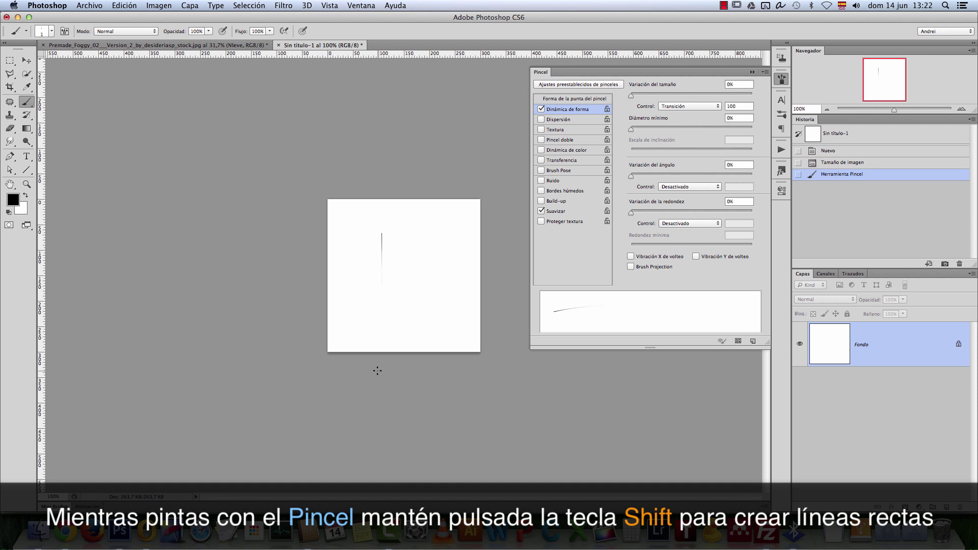
key("super+z")
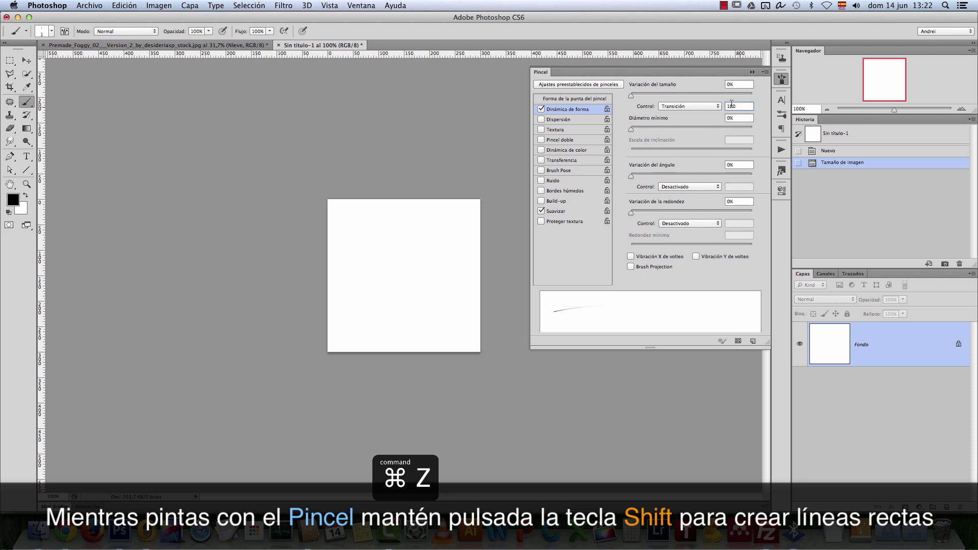
Set the size transition to 200 steps, test a straight downward stroke, and undo that stroke
type("200")
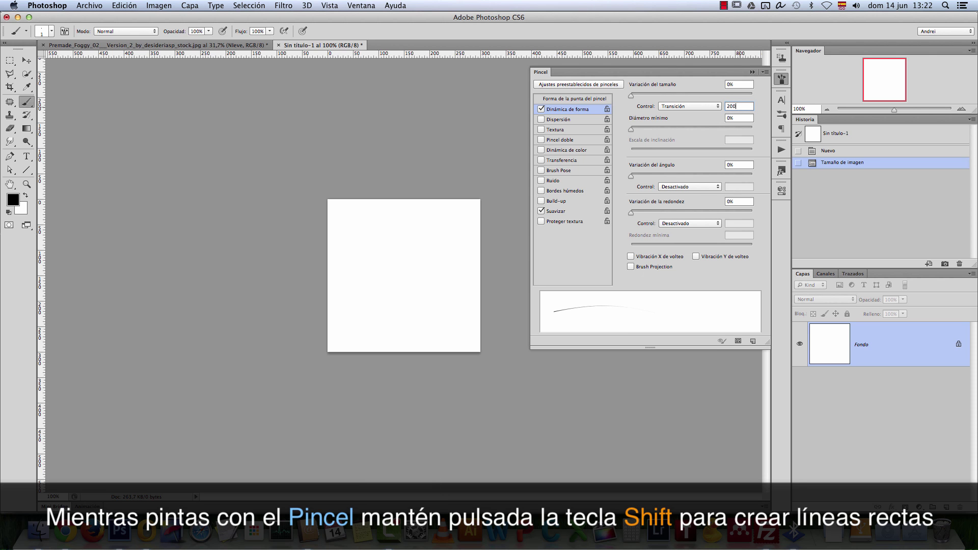
left_click_drag(385, 217, 360, 390)
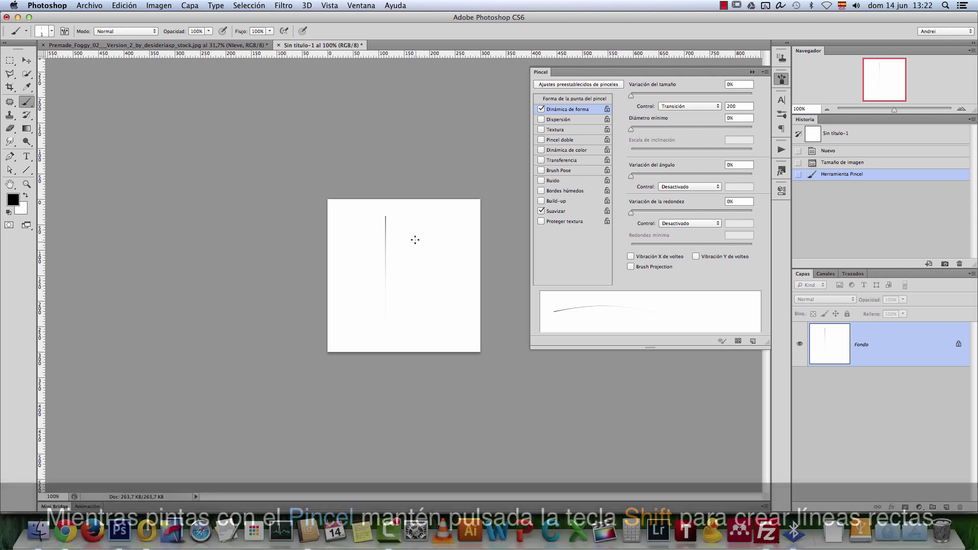
key("super+z")
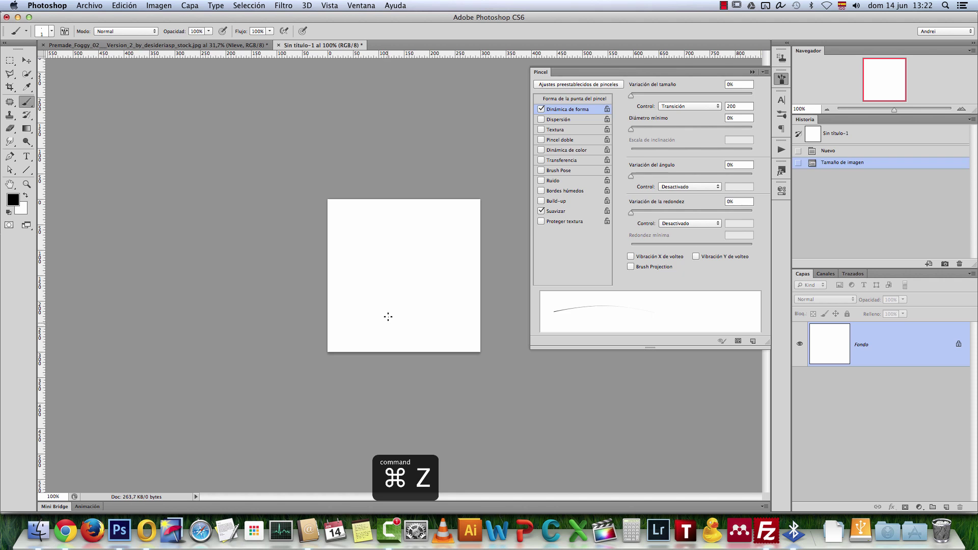
Try straight upward strokes near the canvas centre and along its left side, and undo them
left_click_drag(387, 268, 385, 233)
key("super+1")
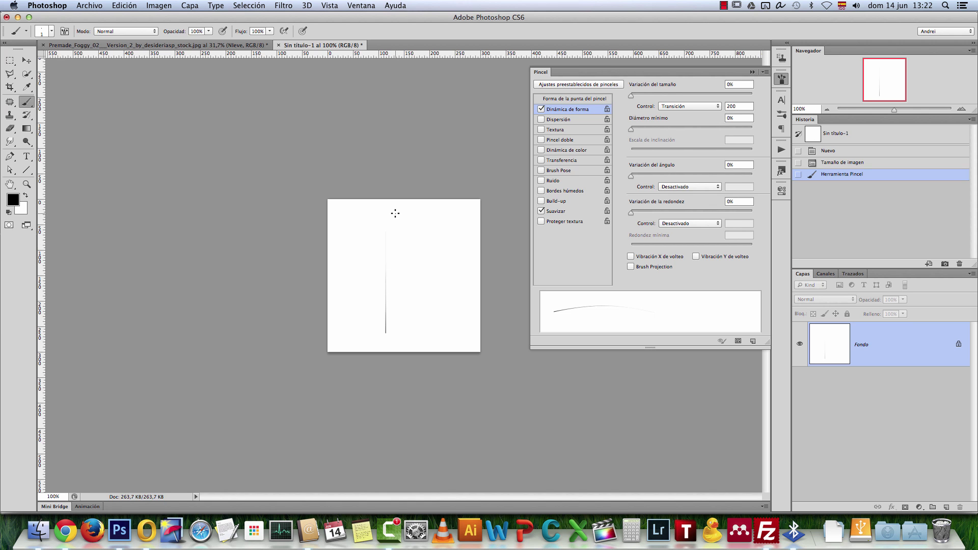
key("super+z")
left_click_drag(341, 331, 343, 160)
key("super+z")
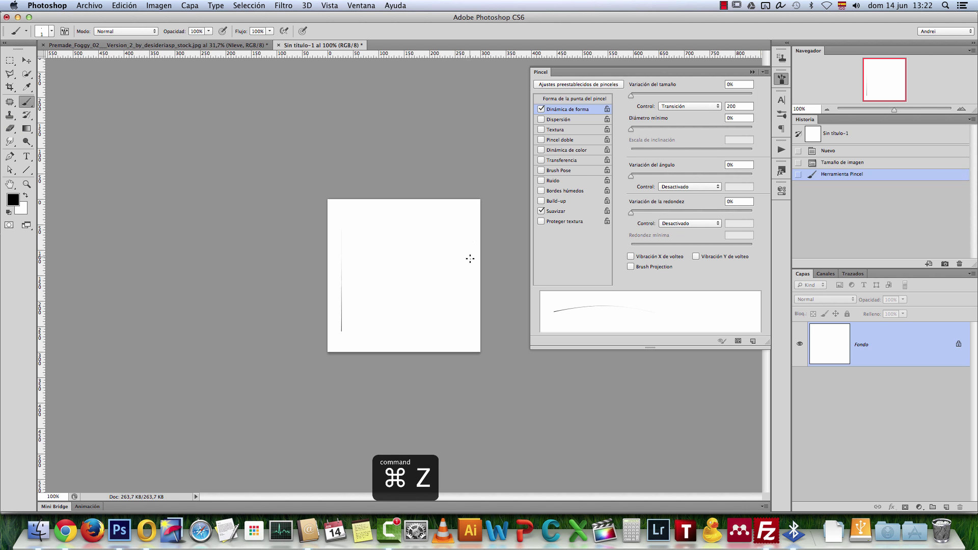
key("alt+super+z")
key("alt+super+z")
key("alt+super+z")
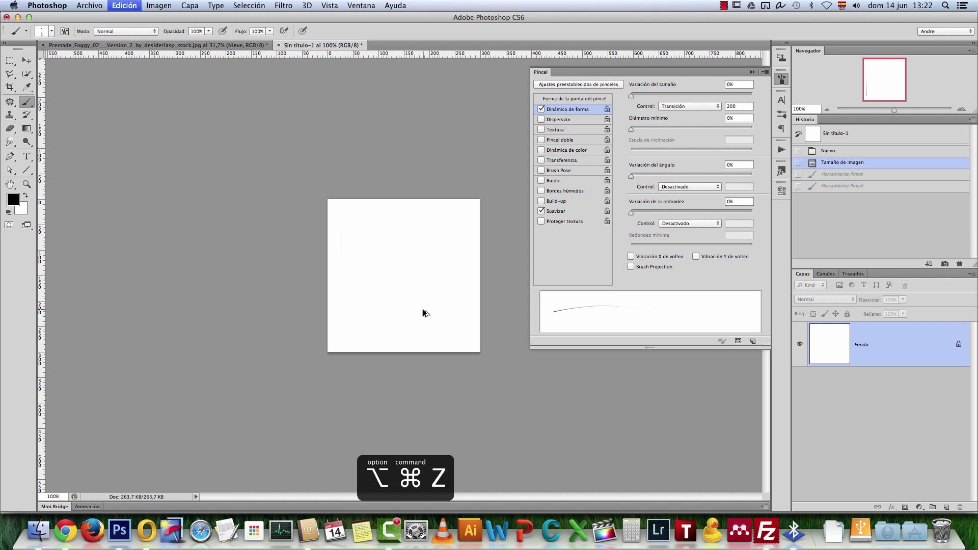
Paint a straight vertical stroke about 200 px tall from bottom to top near the canvas centre, and close the brush settings
left_click_drag(397, 330, 397, 231)
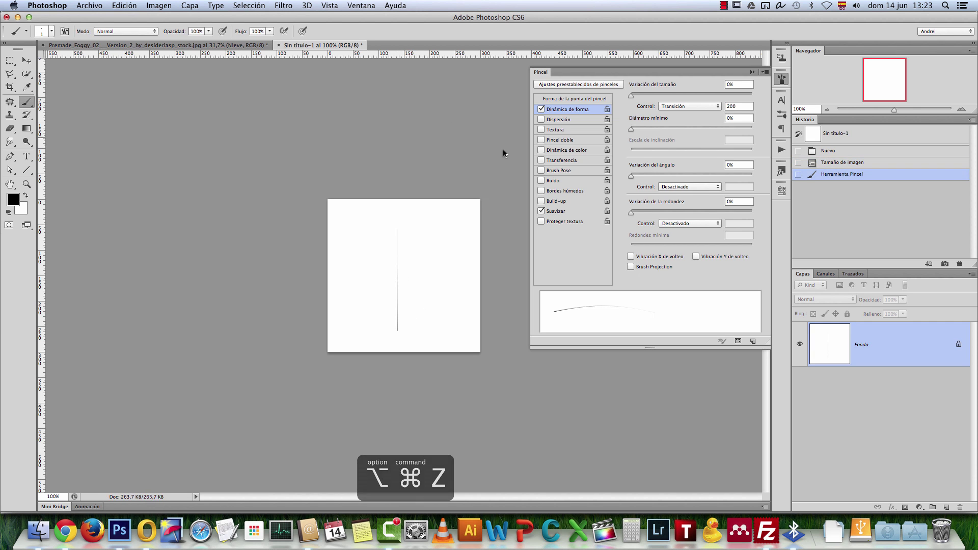
left_click(751, 73)
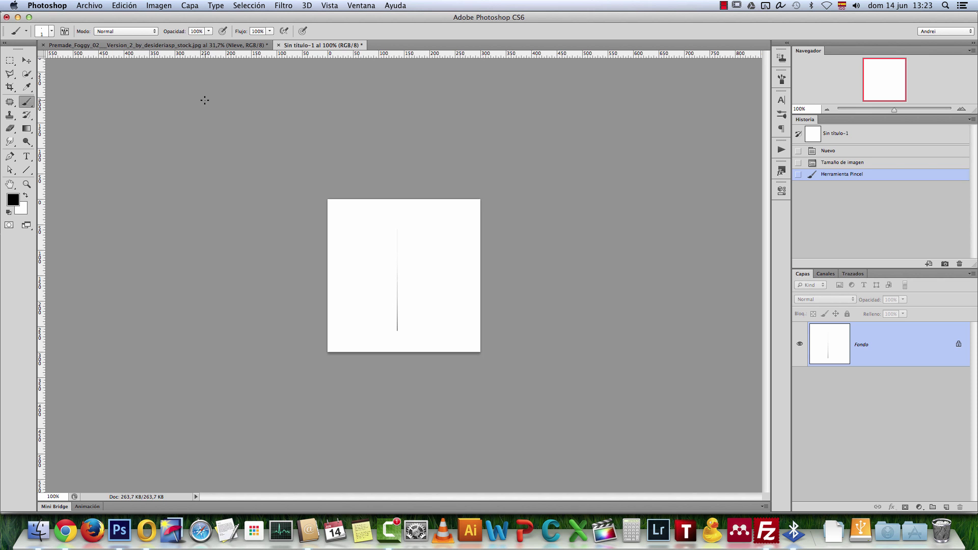
Define a brush preset from the fading vertical stroke and name it lluvia
left_click(125, 6)
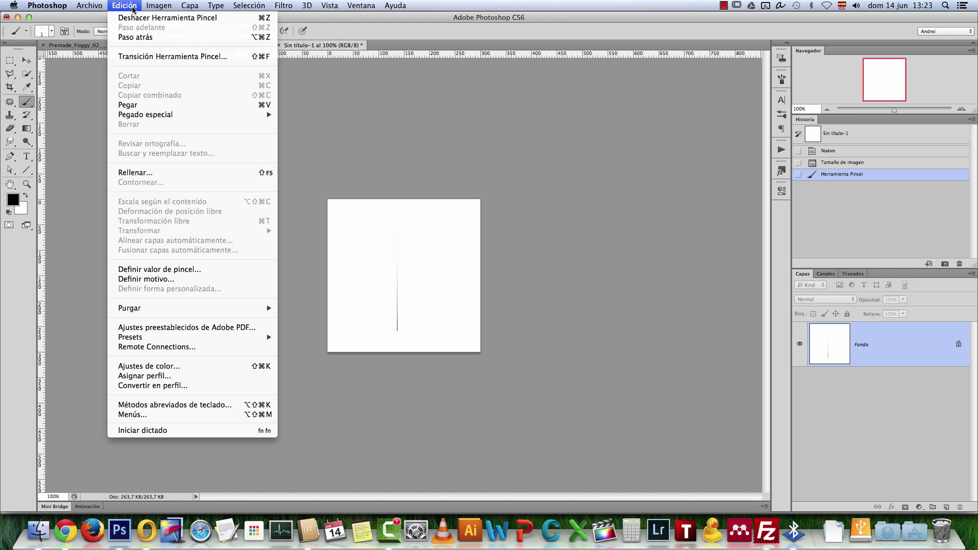
left_click(605, 281)
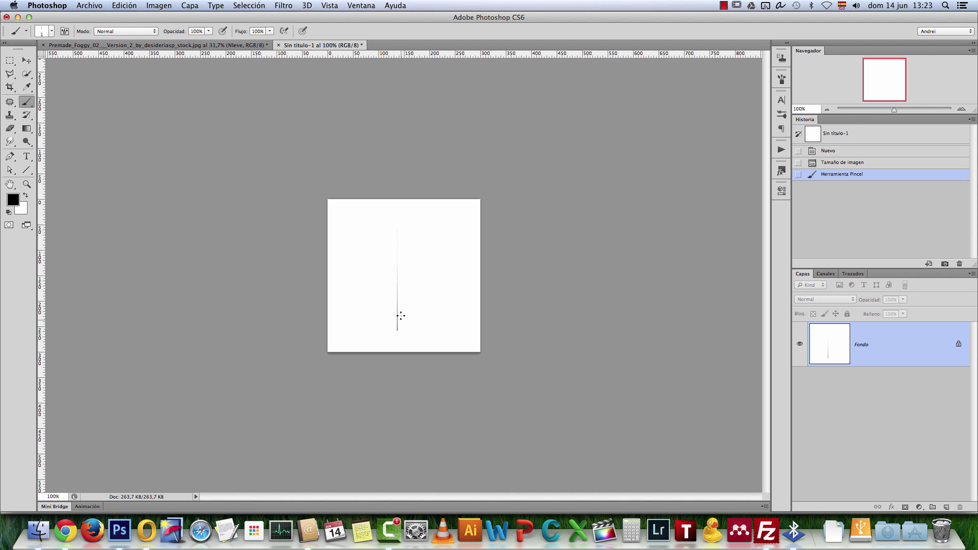
left_click(127, 7)
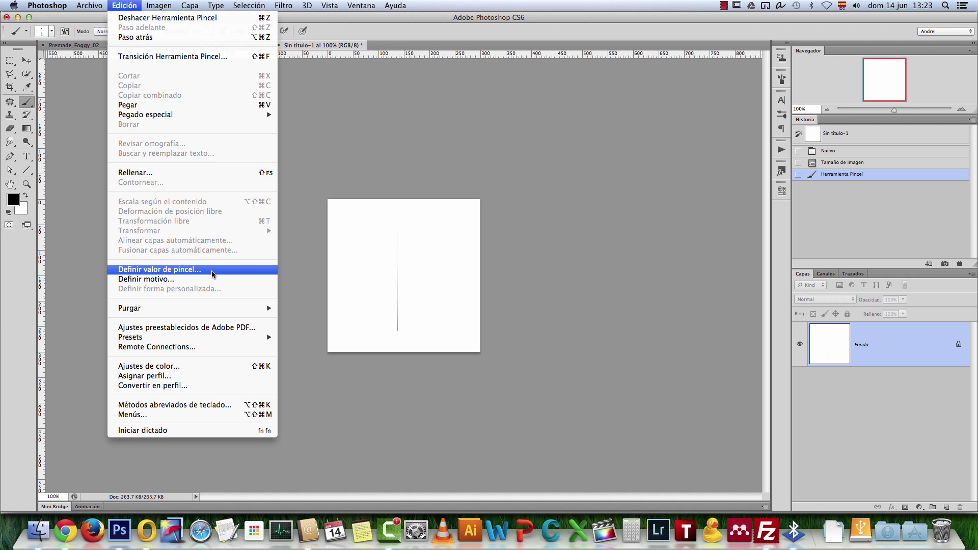
left_click(193, 270)
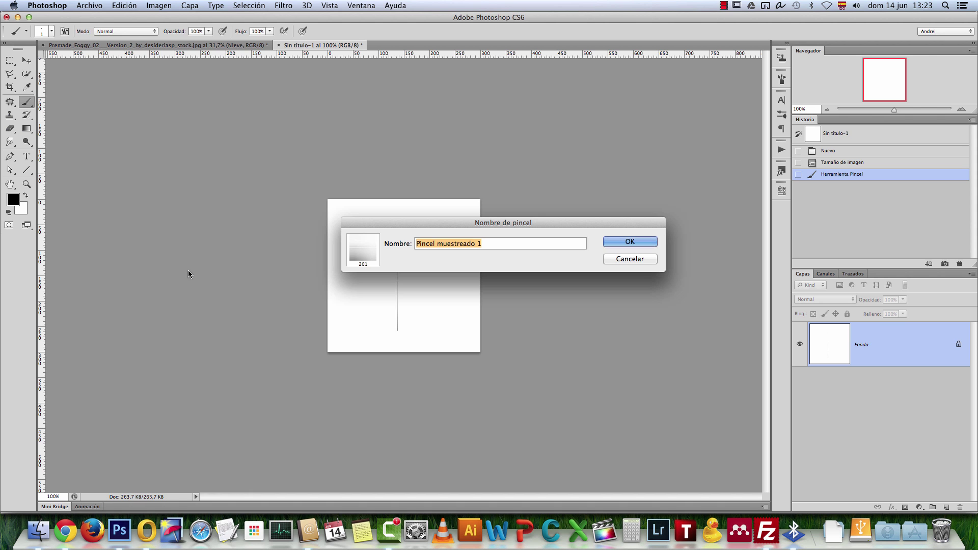
type("kkuae")
key("BackSpace")
key("BackSpace")
key("BackSpace")
key("BackSpace")
key("BackSpace")
type("lluvia")
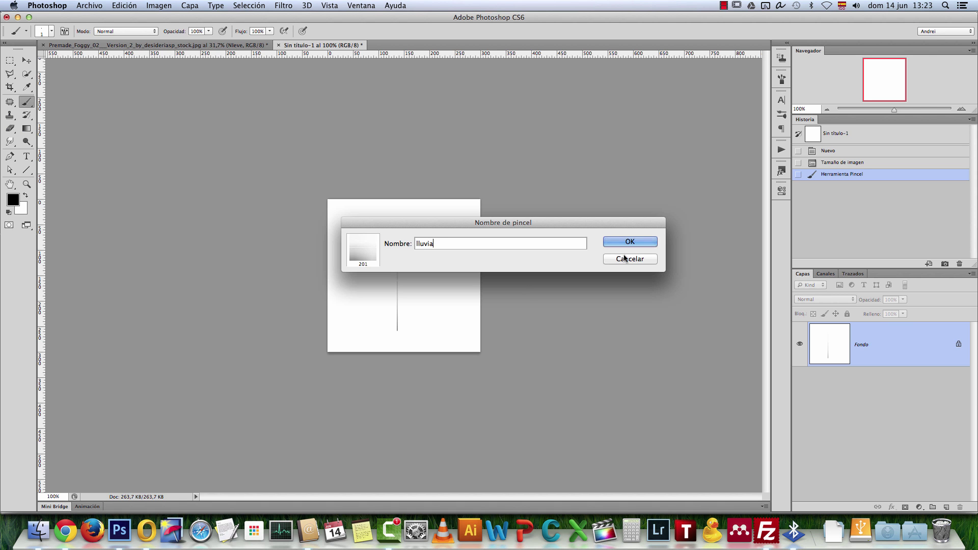
key("Return")
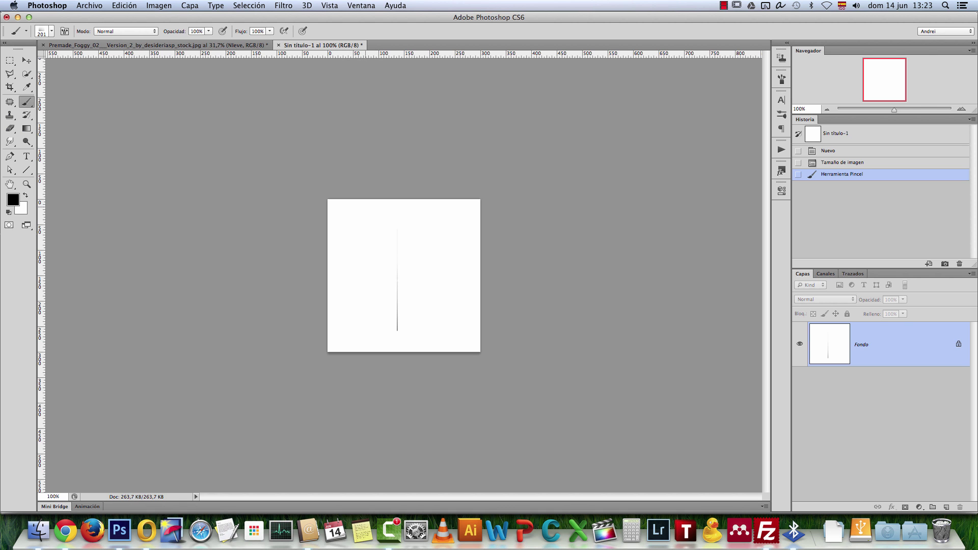
Try freehand strokes with the new rain brush across the small canvas and undo them
mouse_move(329, 198)
left_mouse_down()
mouse_move(393, 198)
mouse_move(428, 276)
mouse_move(390, 282)
left_mouse_up()
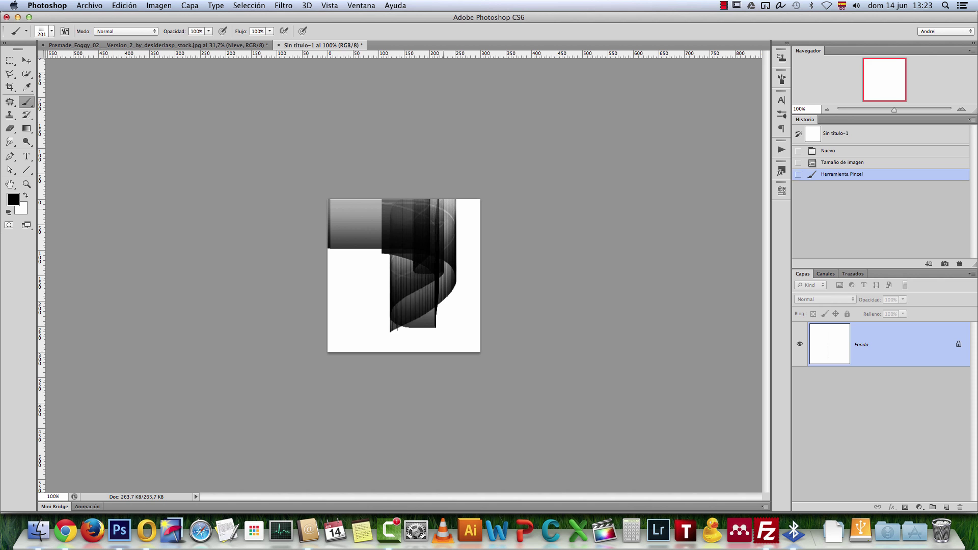
mouse_move(341, 219)
left_mouse_down()
mouse_move(432, 280)
mouse_move(458, 239)
mouse_move(446, 244)
left_mouse_up()
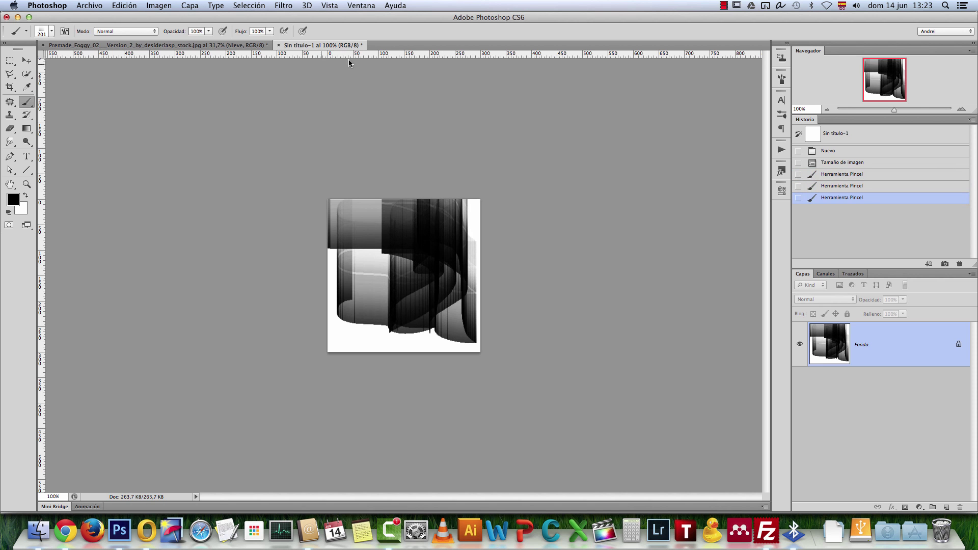
left_click_drag(344, 233, 434, 243)
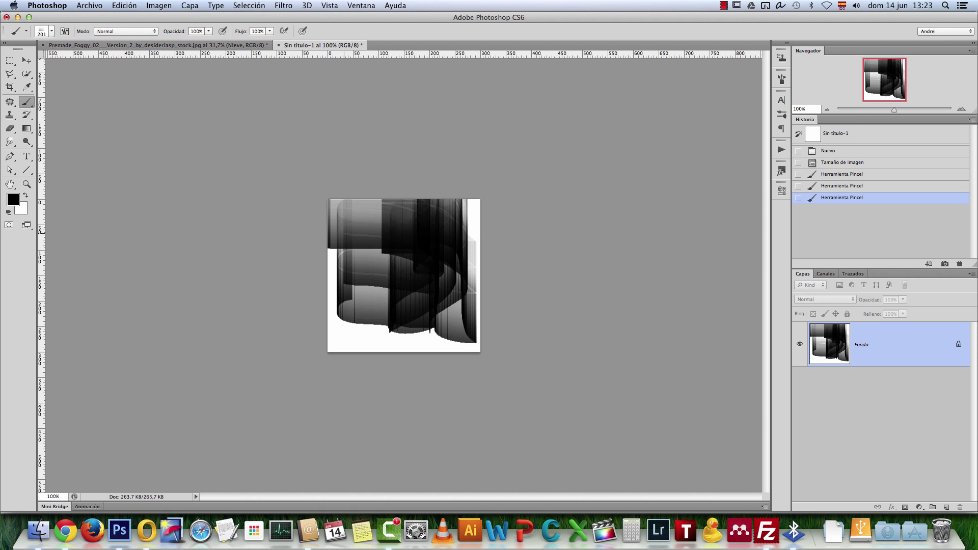
key("alt+super+z")
key("alt+super+z")
key("alt+super+z")
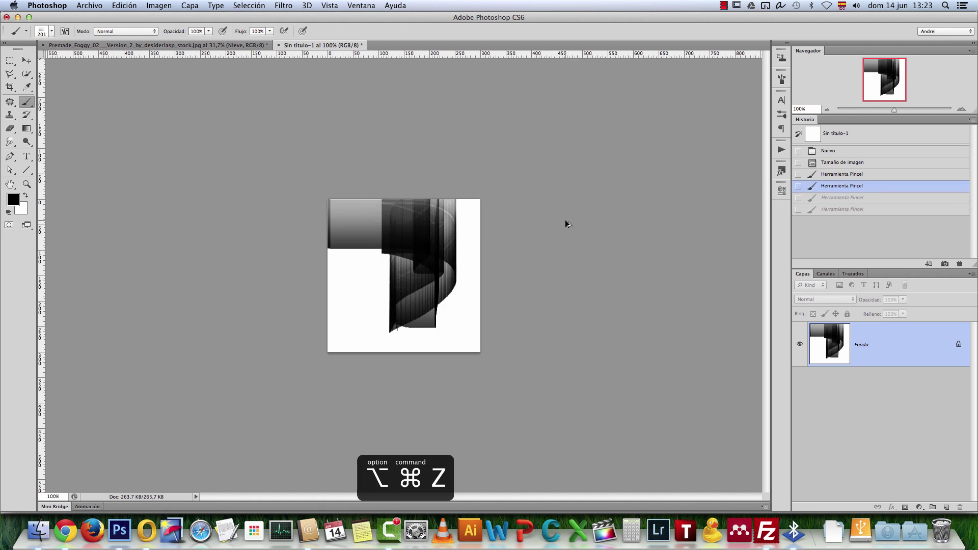
Open the brush settings, switch to the foggy landscape document, and add a layer named LLUVIA 1 above the Nieve group
left_click(781, 79)
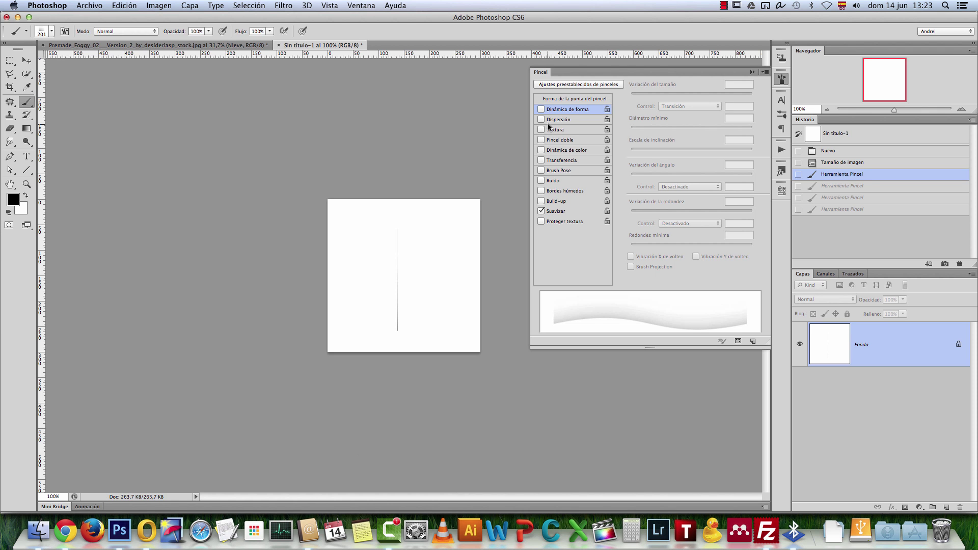
left_click(199, 45)
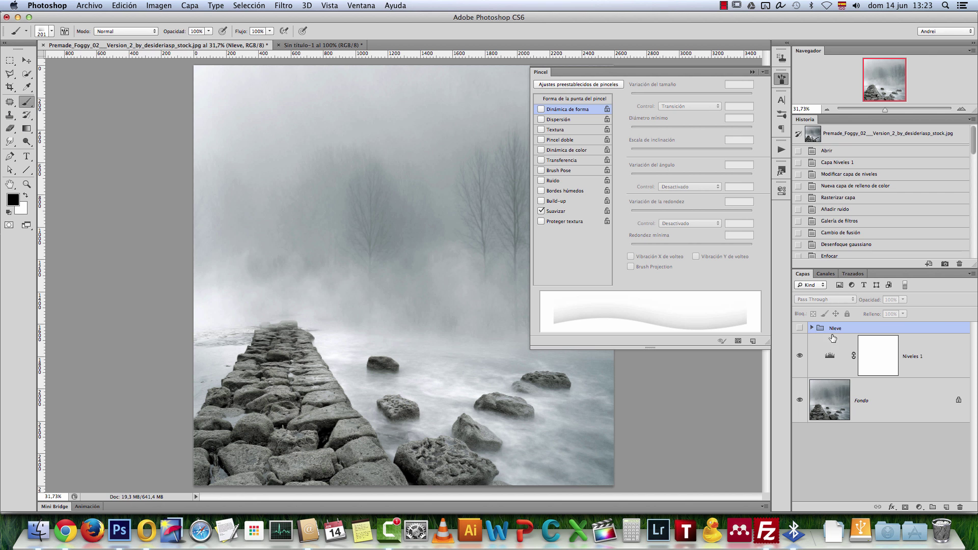
left_click(946, 507)
double_click(862, 344)
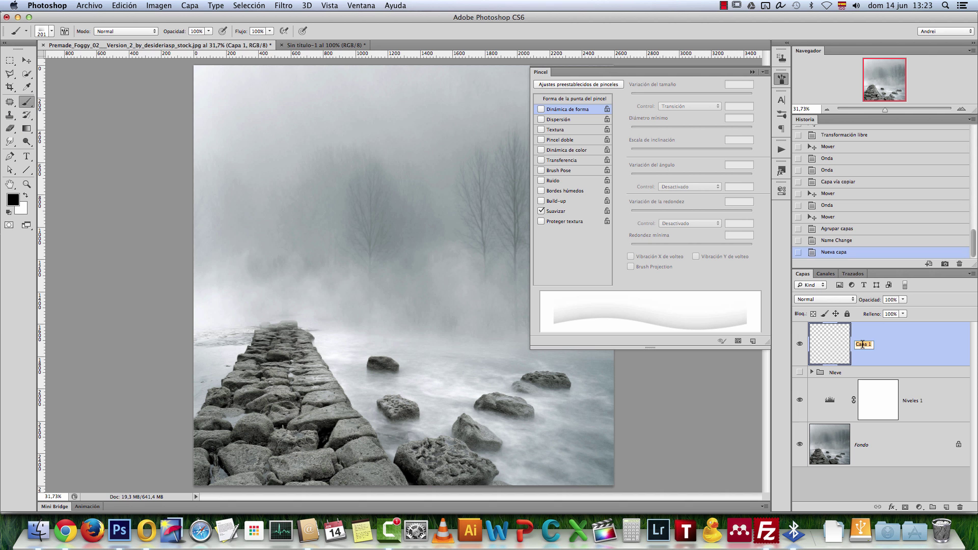
type("LLUVIA")
key("Return")
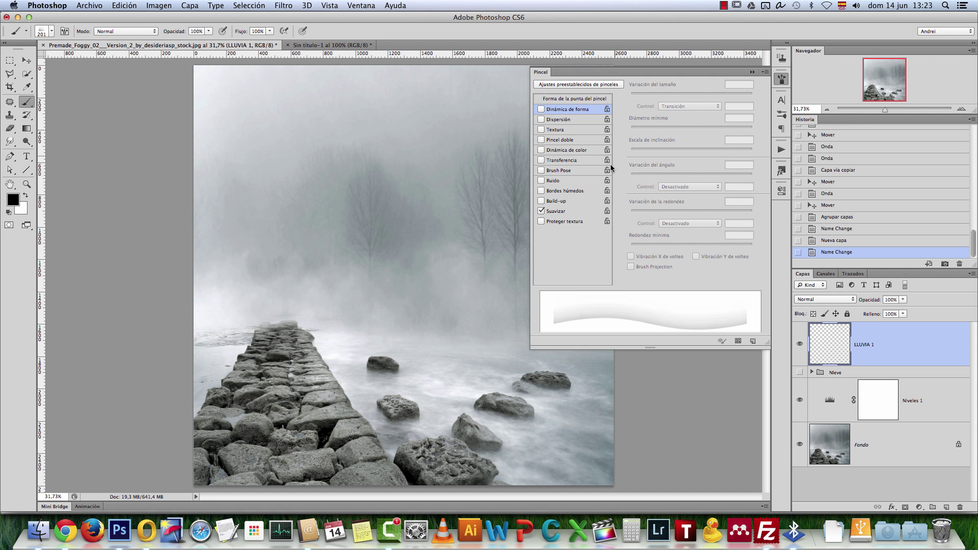
Enable brush scattering at 1000% on both axes and set the tip spacing to 173%
left_click(541, 119)
left_click(555, 122)
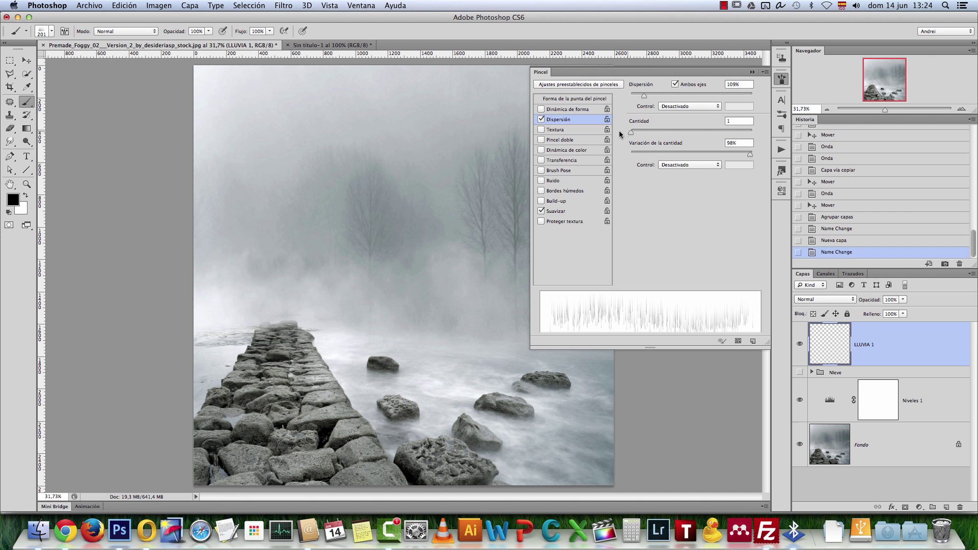
mouse_move(645, 95)
left_mouse_down()
mouse_move(778, 100)
mouse_move(753, 99)
mouse_move(769, 100)
left_mouse_up()
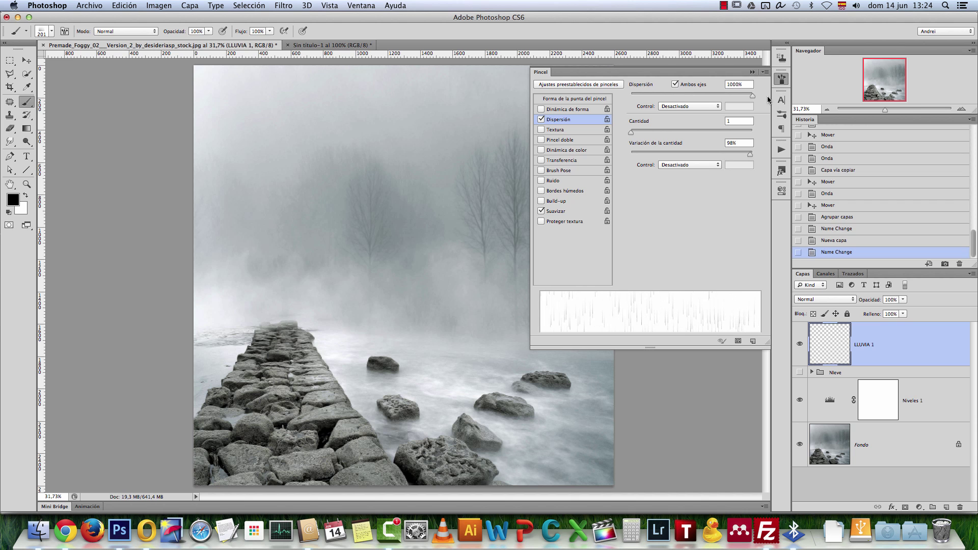
left_click(586, 99)
mouse_move(645, 262)
left_mouse_down()
mouse_move(722, 264)
mouse_move(707, 266)
left_mouse_up()
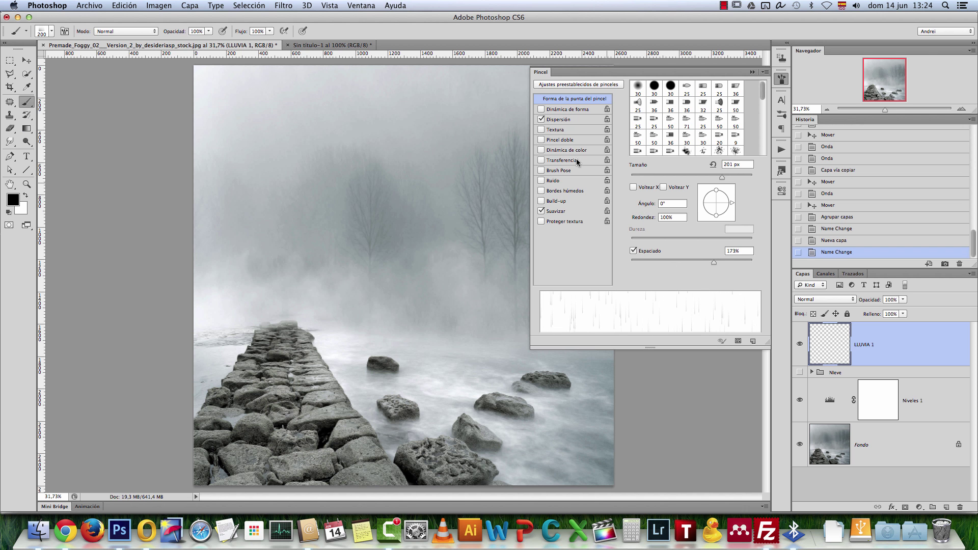
Enable shape dynamics with size jitter 15%, angle jitter 3% and roundness jitter 0%
left_click(569, 109)
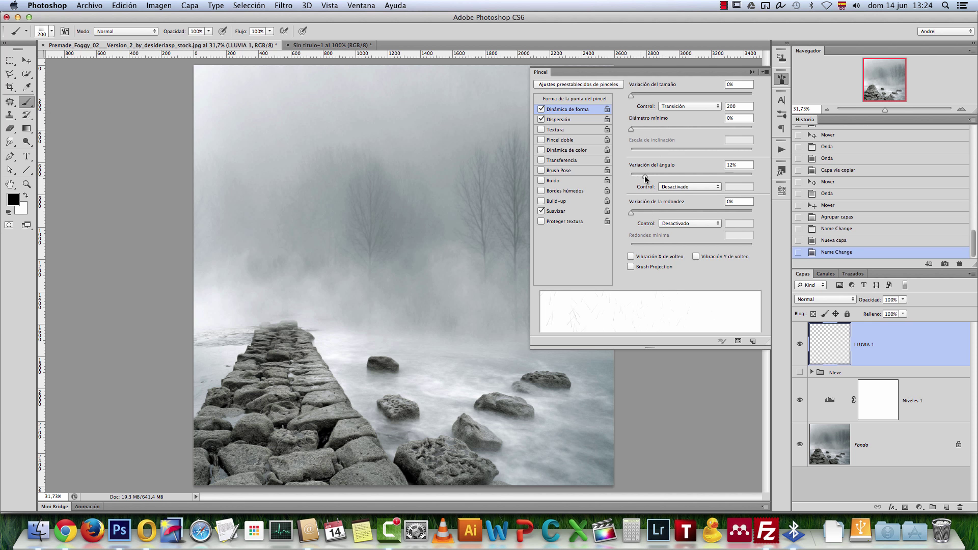
left_click_drag(626, 180, 635, 180)
left_click_drag(631, 211, 591, 211)
left_click_drag(631, 96, 652, 97)
Try the brush projection and the X and Y flip jitter options, leaving all of them disabled
left_click(630, 267)
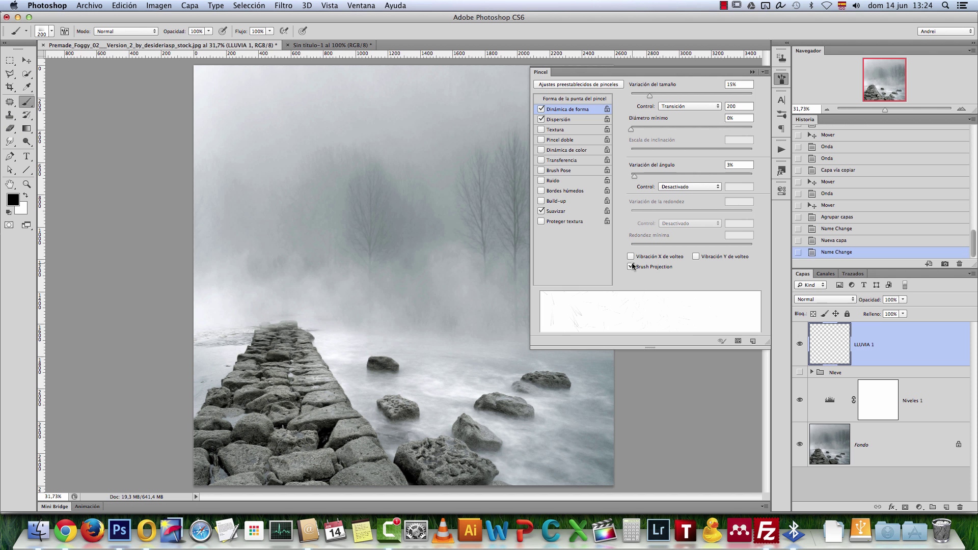
left_click(632, 267)
left_click(632, 257)
left_click(696, 257)
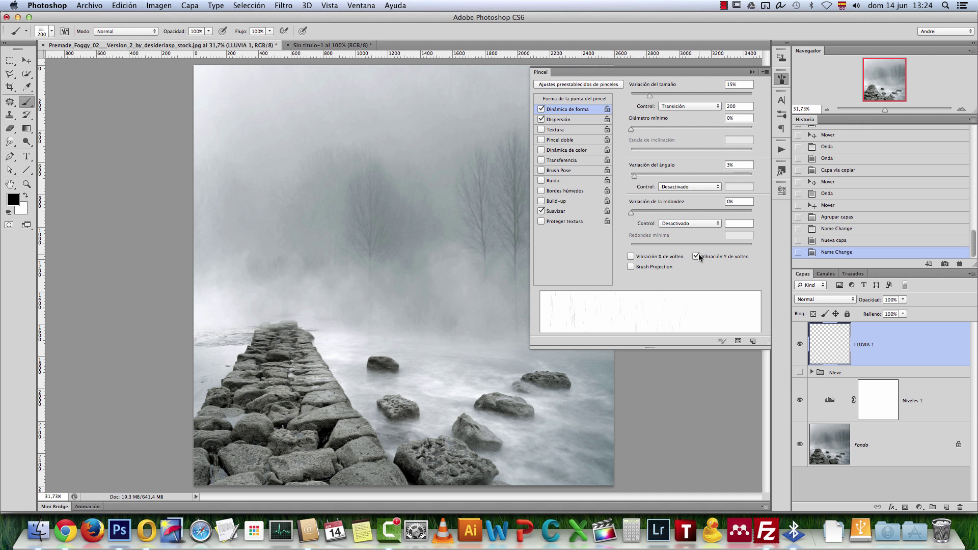
left_click(696, 256)
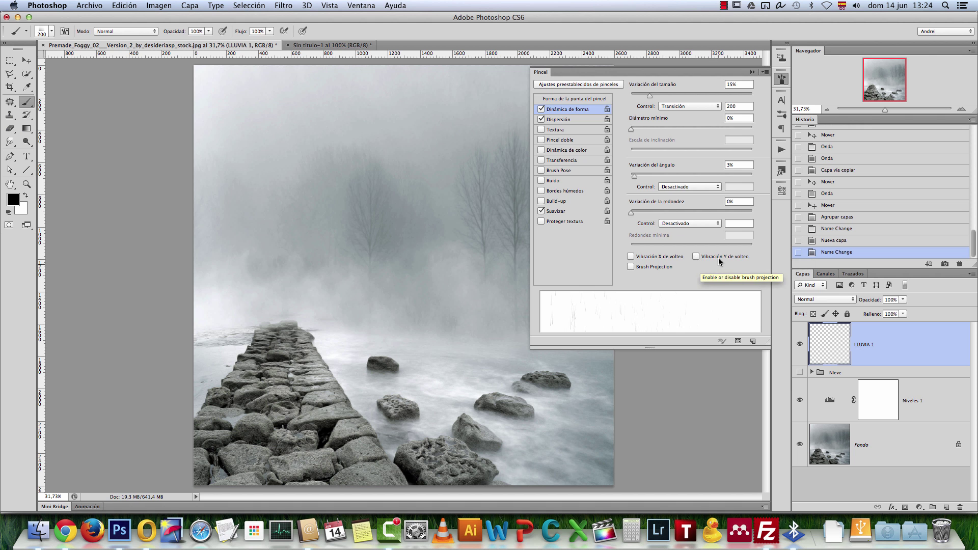
Set the brush tip angle to 4°, close the brush settings, and make white the foreground colour
left_click(577, 98)
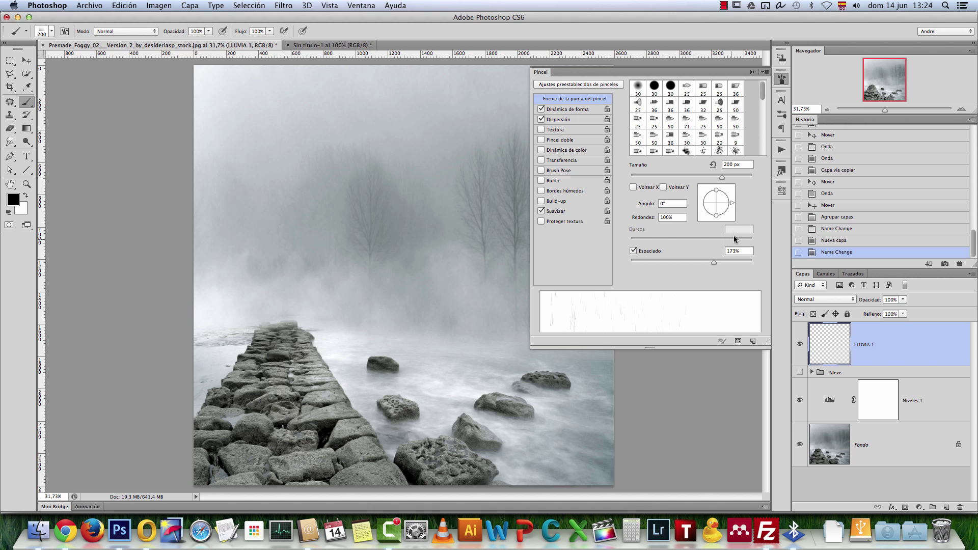
left_click_drag(731, 202, 730, 203)
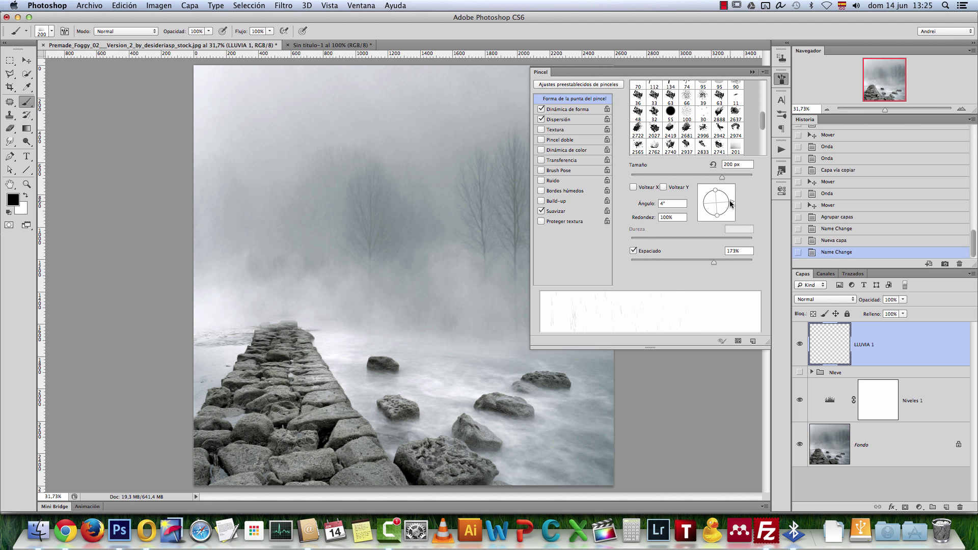
left_click(753, 73)
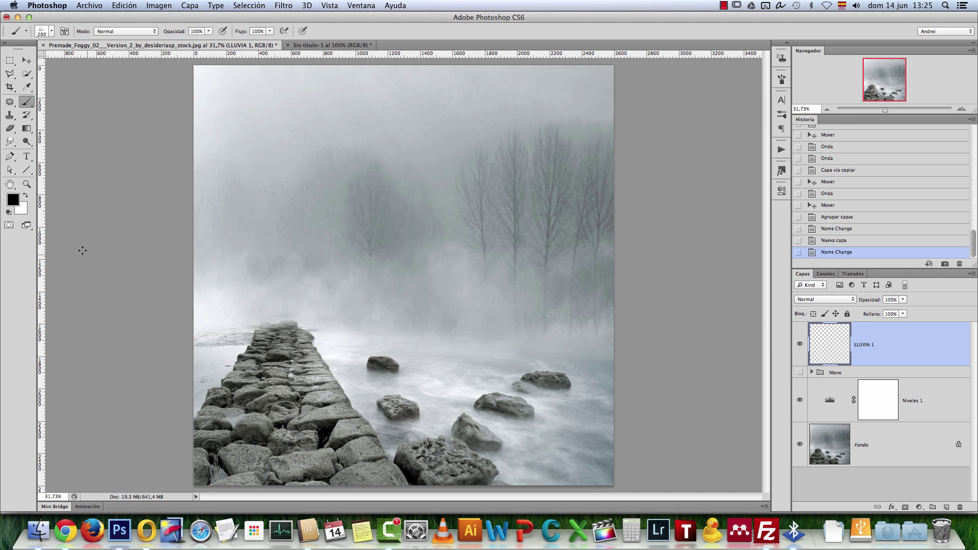
left_click(27, 197)
Paint a trial rain stroke over the foggy upper half of the photo, inspect it at 100%, and undo it
left_click_drag(616, 299, 382, 195)
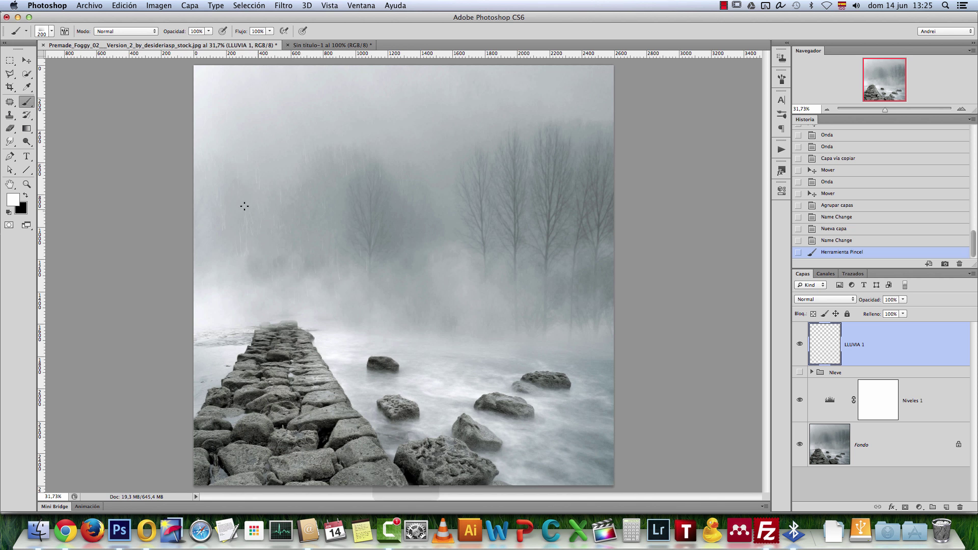
key("super+1")
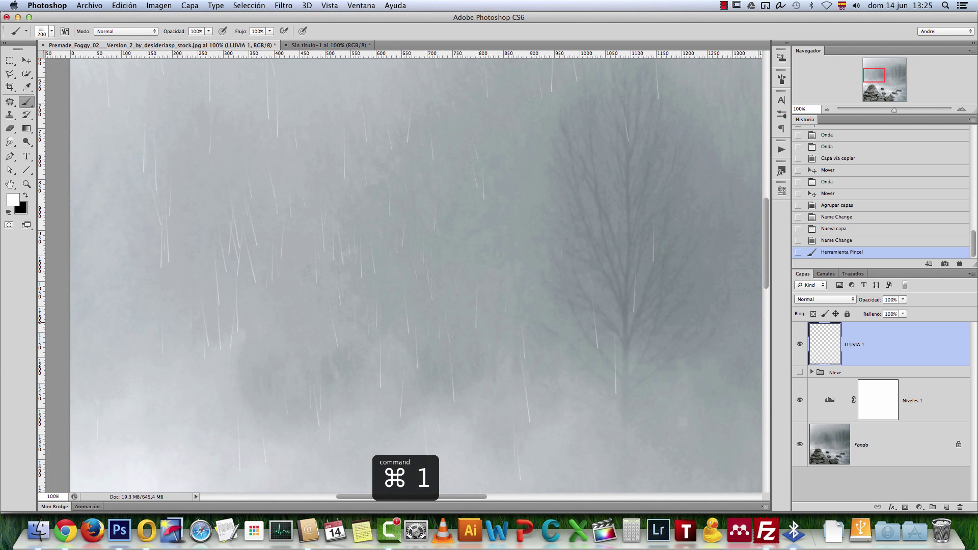
key("super+z")
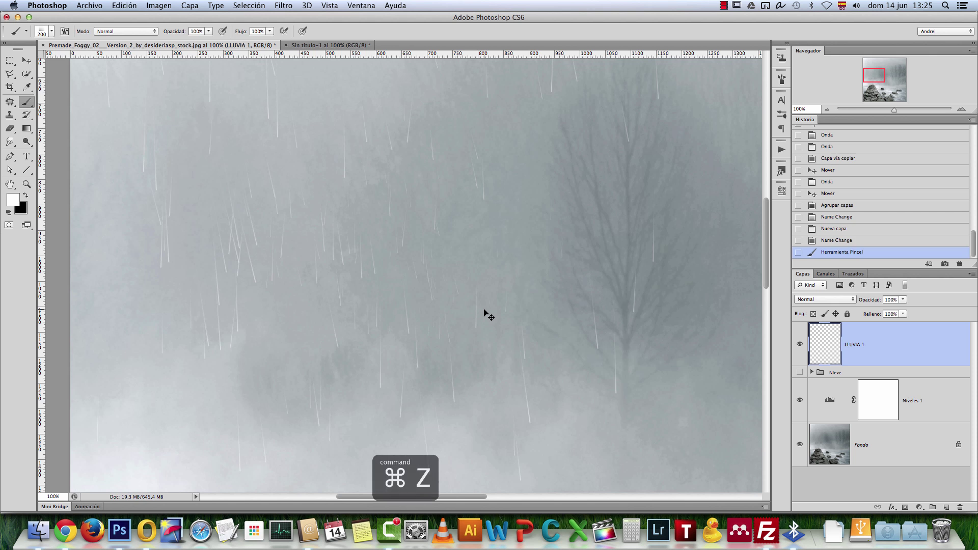
scroll(451, 278, "down", 2)
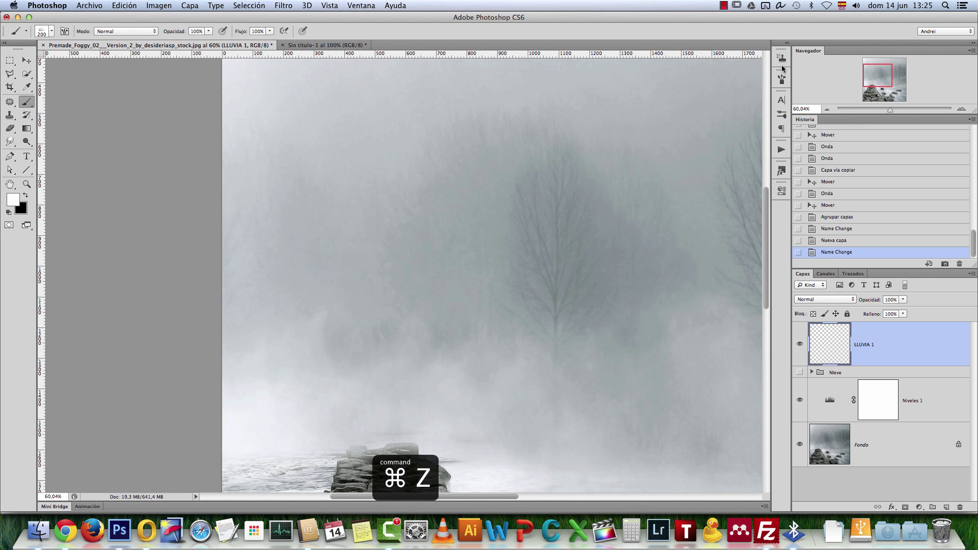
Reopen the brush settings and set the scattering count jitter to 0%, keeping scatter at 1000%
left_click(781, 79)
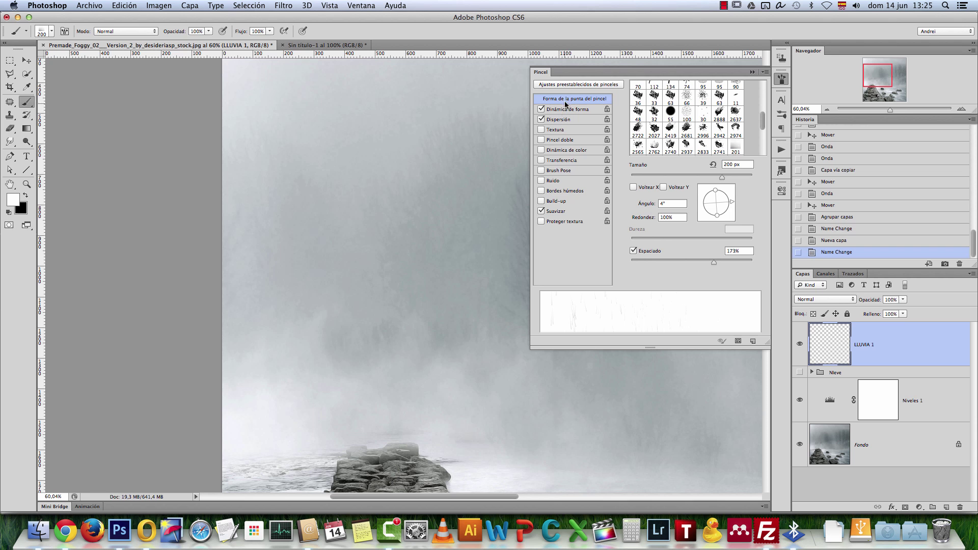
left_click(563, 119)
left_click(751, 98)
left_click_drag(751, 98, 777, 100)
left_click_drag(750, 154, 612, 165)
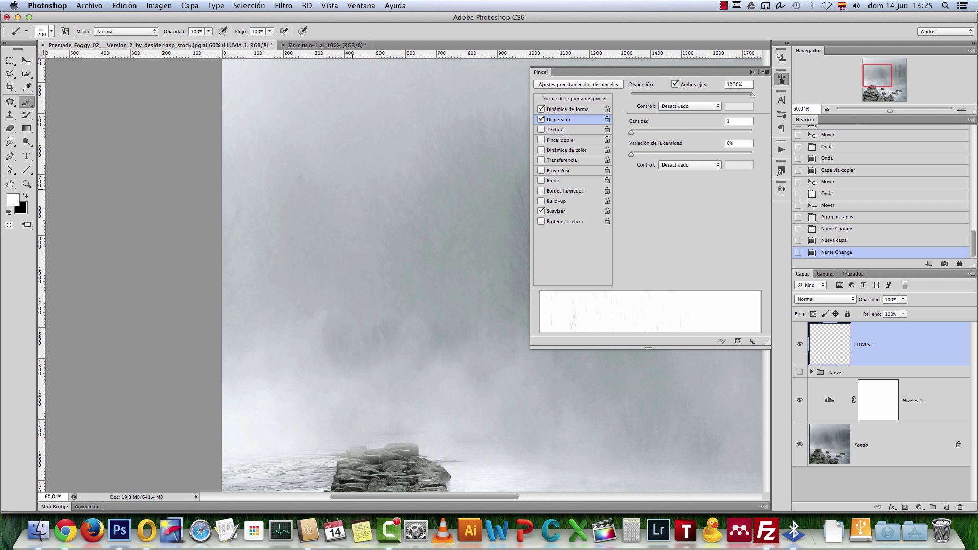
Increase the brush tip spacing to 441% and close the brush settings
left_click(572, 100)
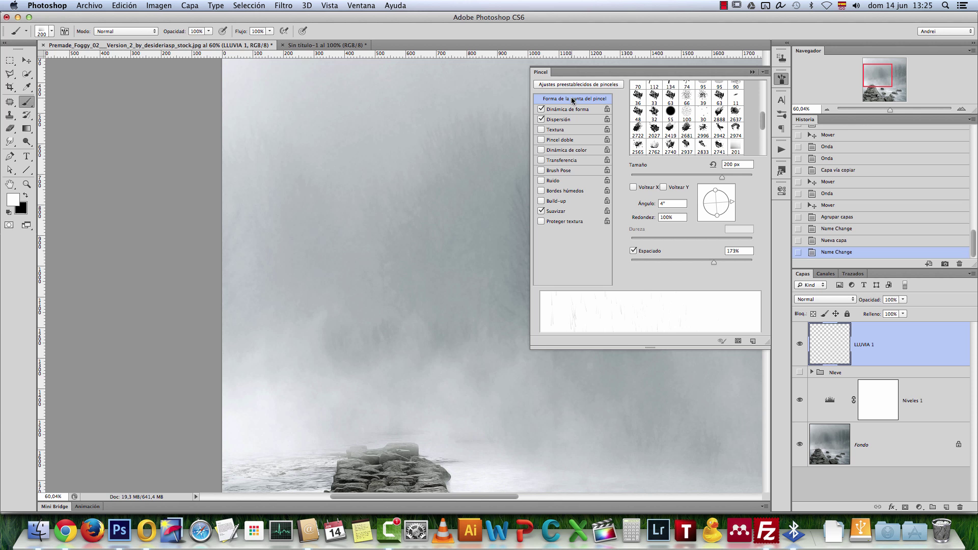
left_click_drag(712, 260, 720, 262)
key("super+x")
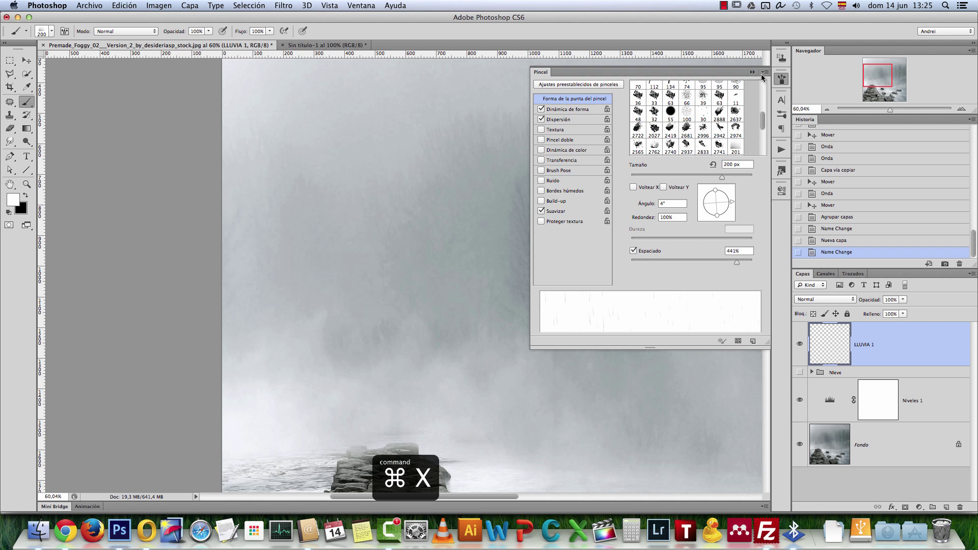
left_click(752, 72)
Enlarge the brush to 321 px and paint white rain streaks over the foggy trees on the LLUVIA 1 layer
right_click(537, 206)
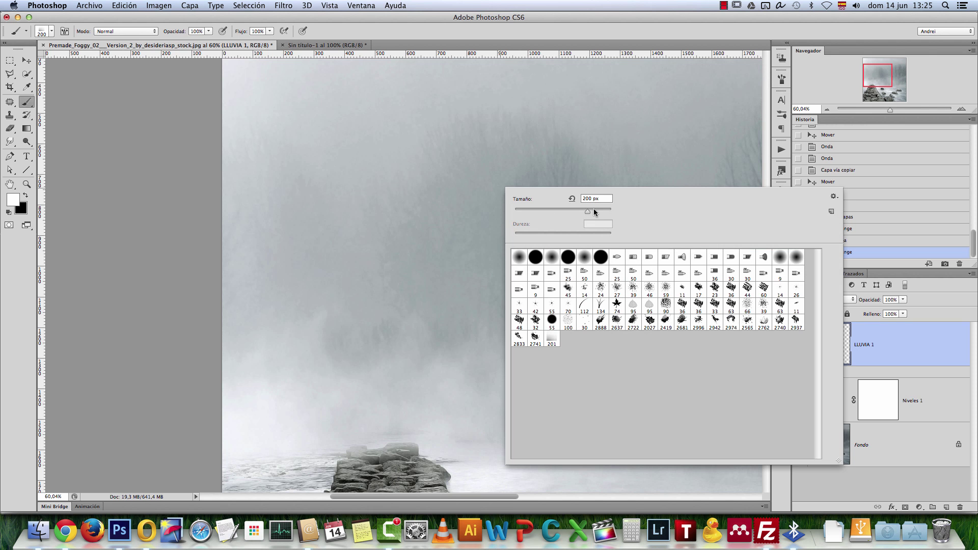
left_click_drag(592, 211, 592, 211)
left_click(877, 340)
scroll(506, 234, "down", 5)
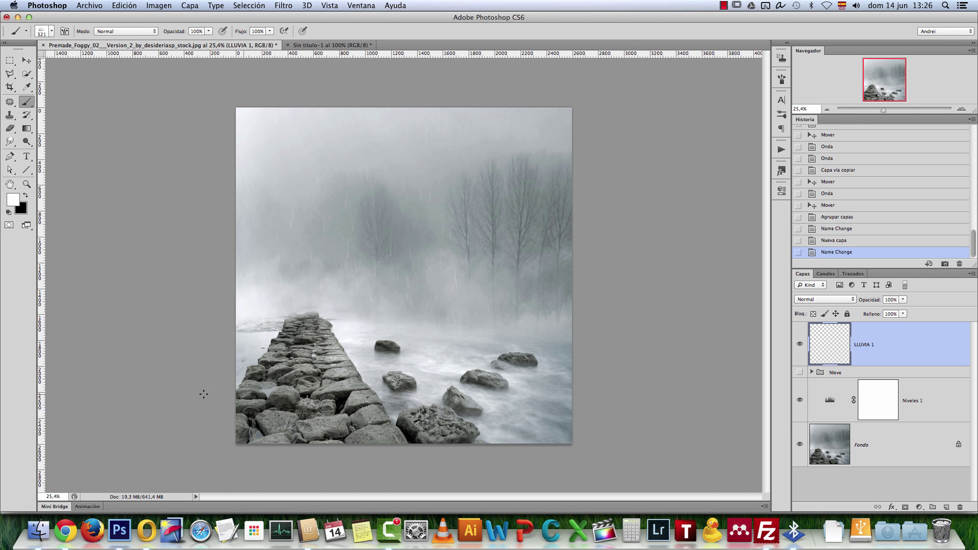
left_click(498, 243)
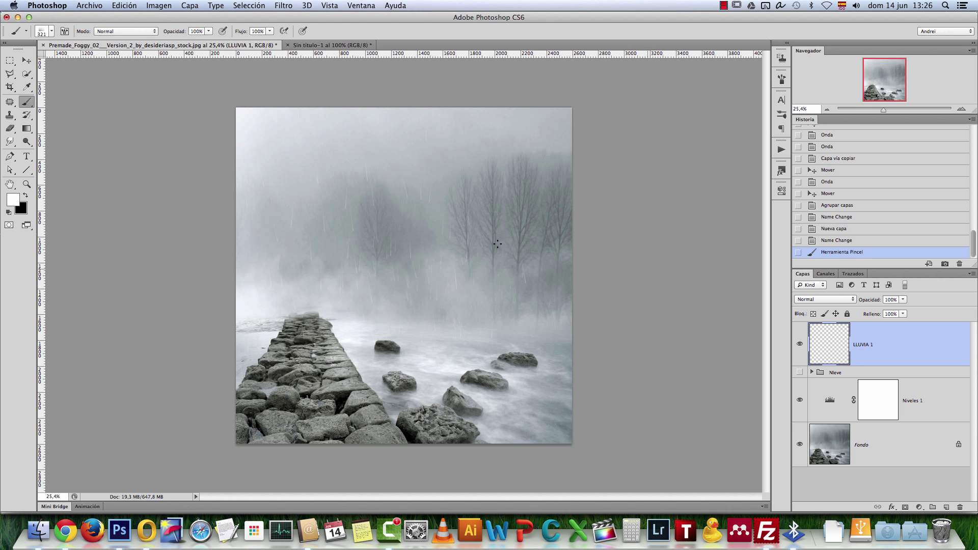
Add another pass of white rain streaks over the photo on the LLUVIA 1 layer and inspect it at 100%
left_click(219, 207)
key("cmd+1")
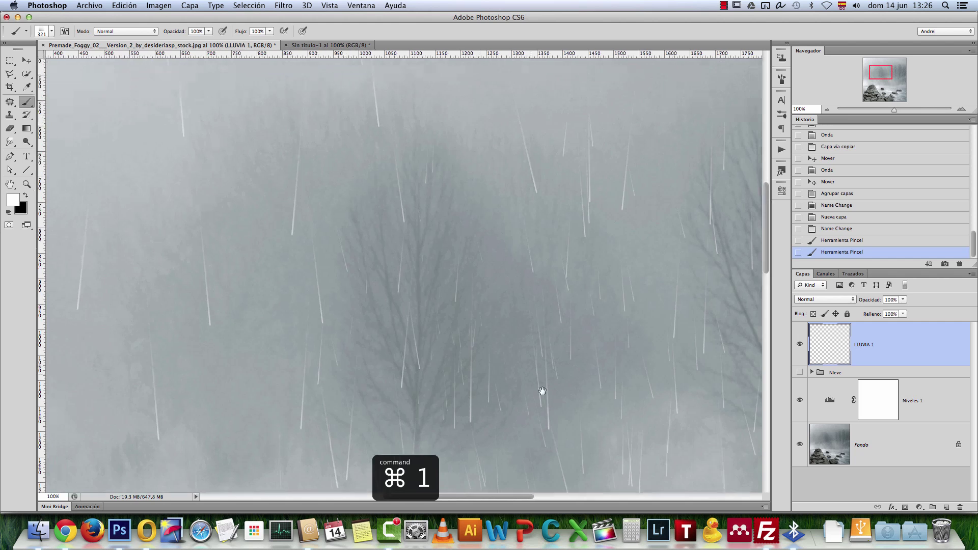
scroll(485, 255, "down", 6)
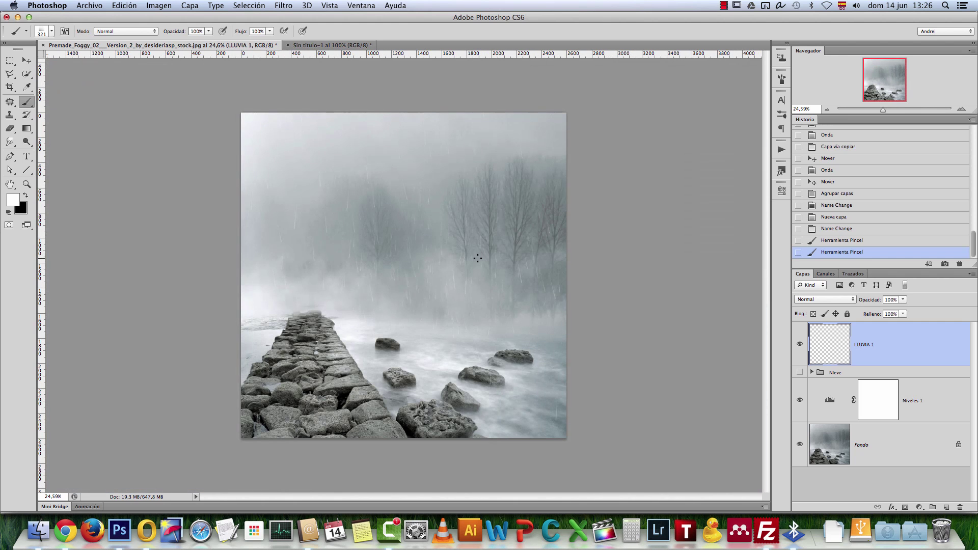
key("super+1")
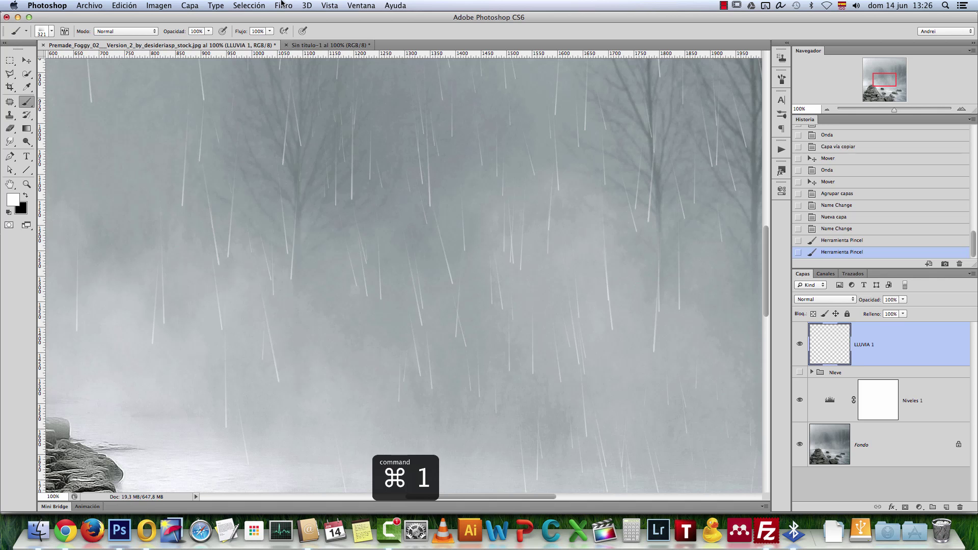
Apply a motion blur to the LLUVIA 1 layer at an angle of -90°, slightly raising the blur distance
left_click(288, 7)
mouse_move(306, 5)
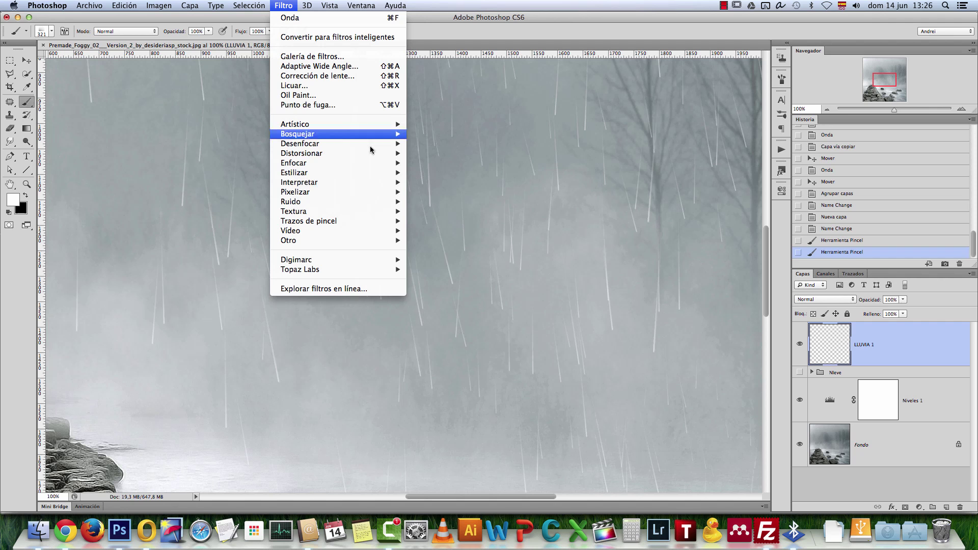
mouse_move(320, 135)
left_click(499, 222)
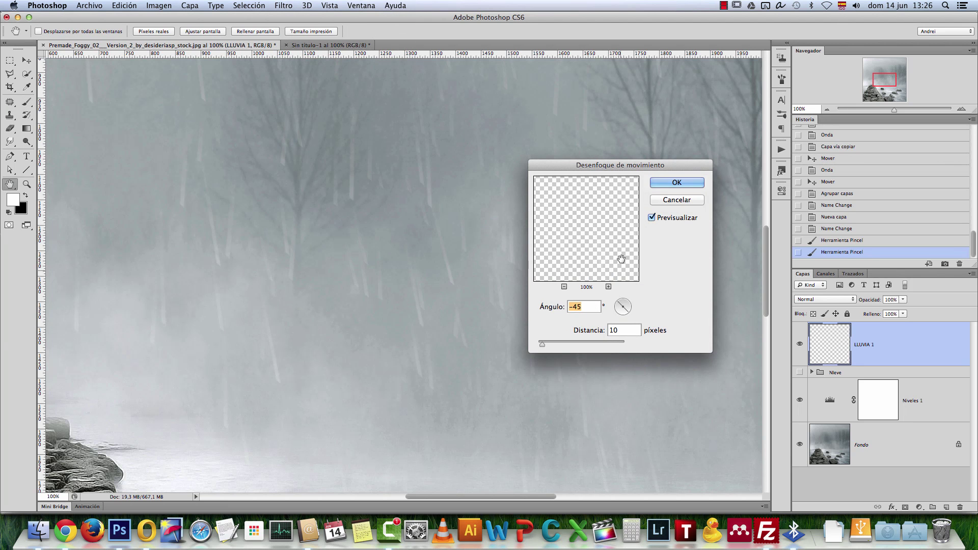
left_click_drag(620, 311, 622, 321)
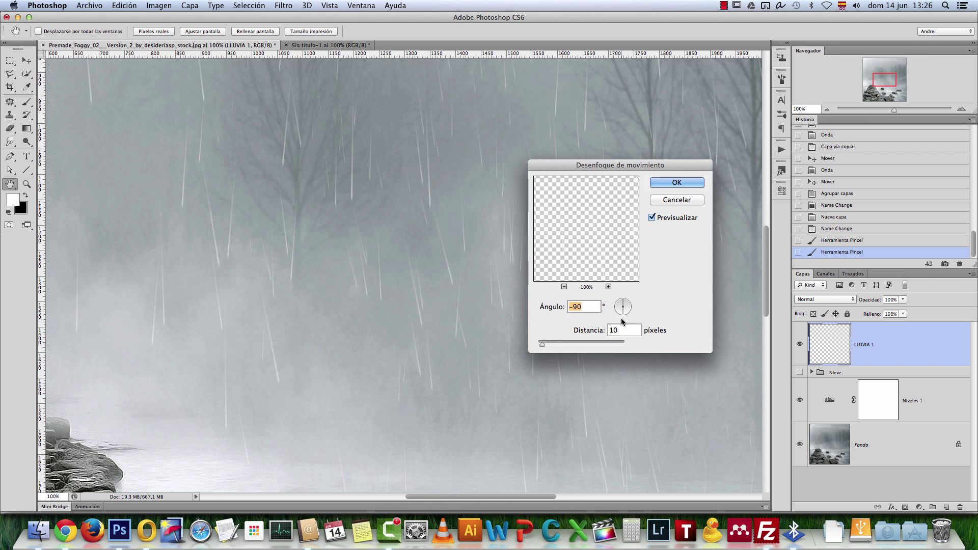
left_click_drag(544, 343, 549, 346)
left_click(666, 184)
Duplicate the LLUVIA 1 layer and scale the copy up to about 226% from its centre
scroll(502, 280, "down", 5)
scroll(505, 278, "down", 4)
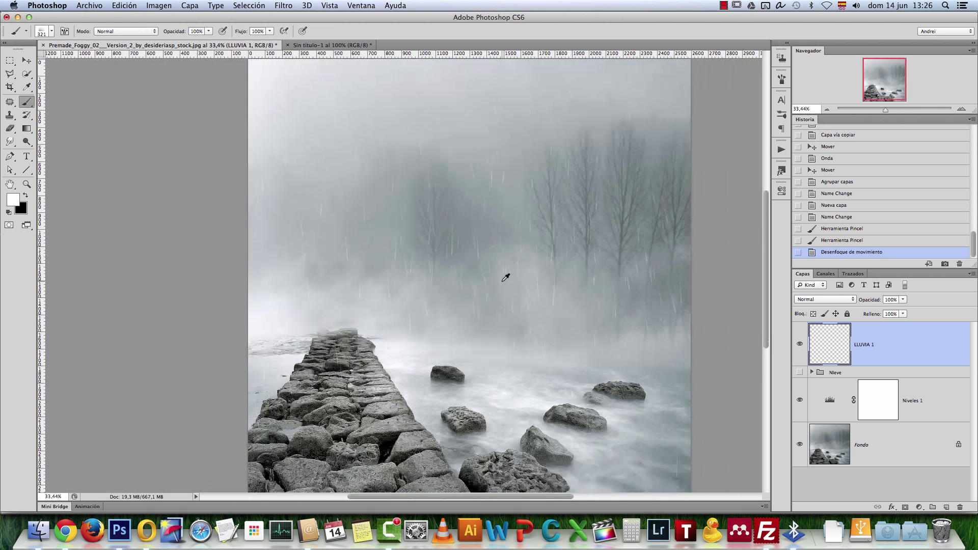
key("super+j")
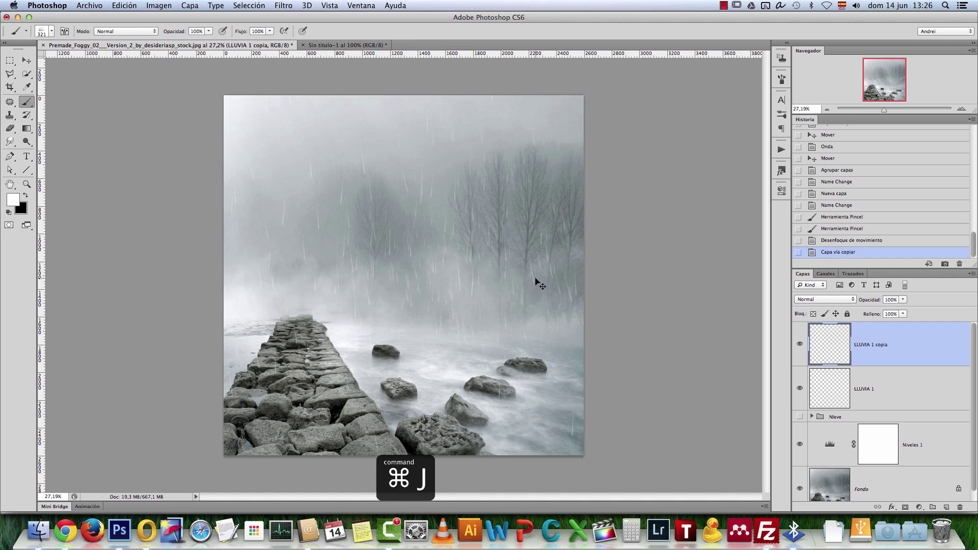
key("super+t")
left_click_drag(585, 95, 815, 7)
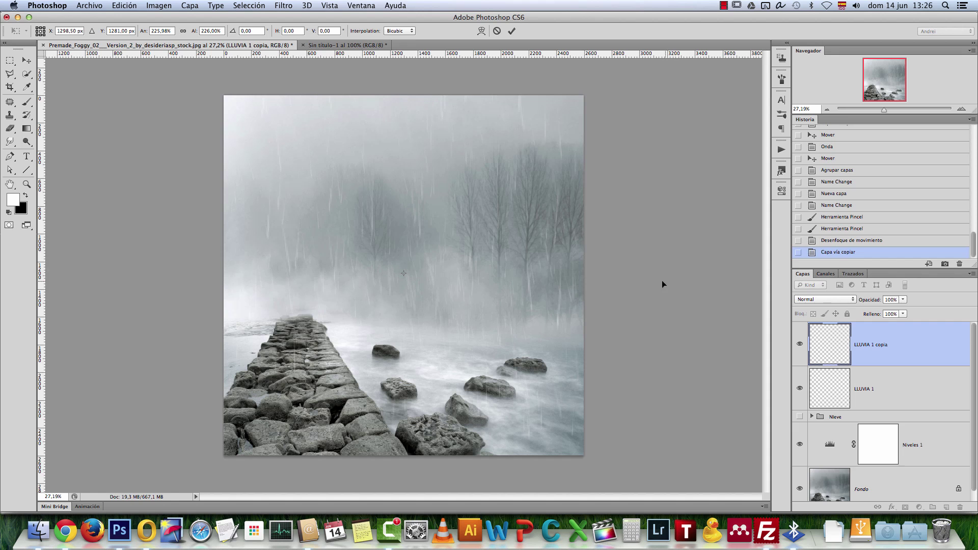
left_click(30, 63)
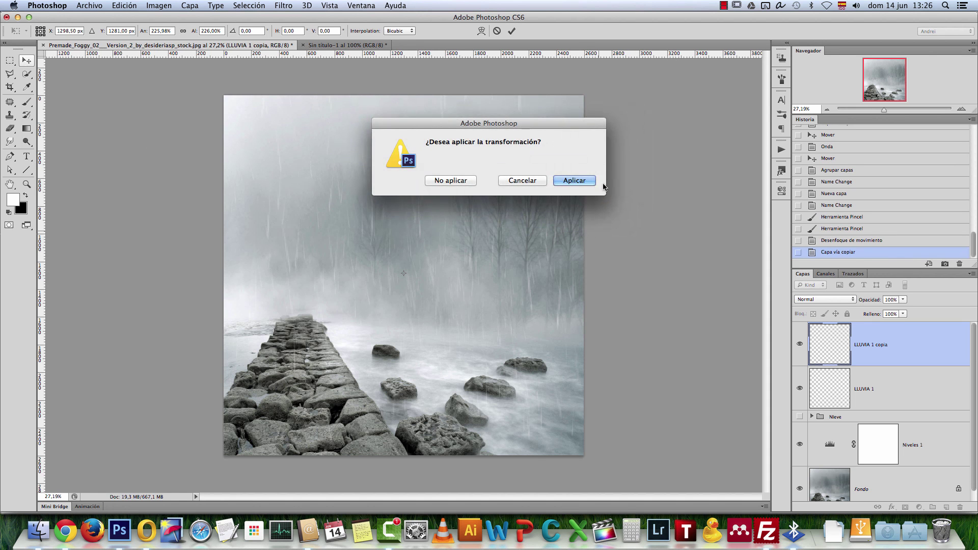
left_click(576, 180)
Shift the enlarged rain copy up and to the left, rotate it about -6.2°, and check the rain across the photo
left_click_drag(533, 248, 444, 229)
key("super+t")
left_click_drag(588, 167, 592, 133)
left_click_drag(373, 239, 405, 247)
key("super+1")
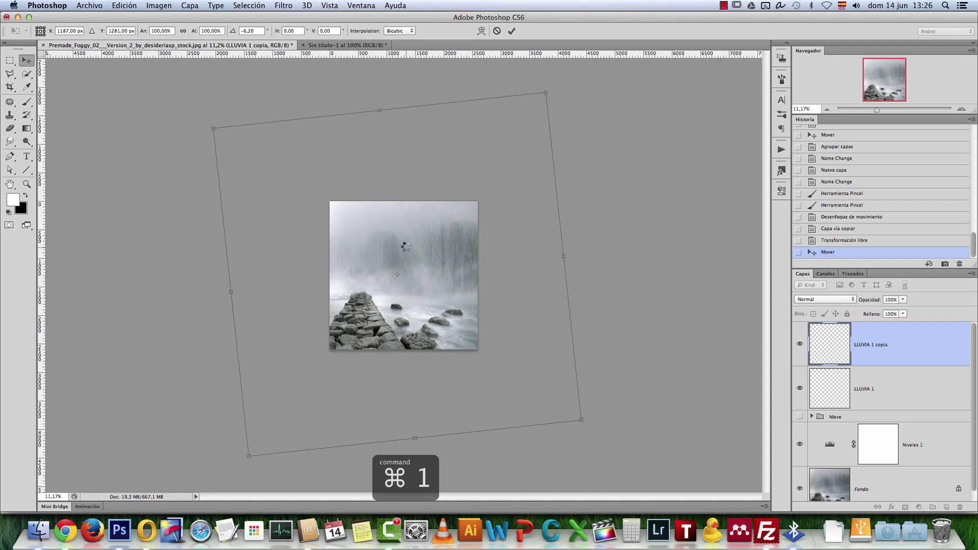
scroll(404, 263, "down", 5)
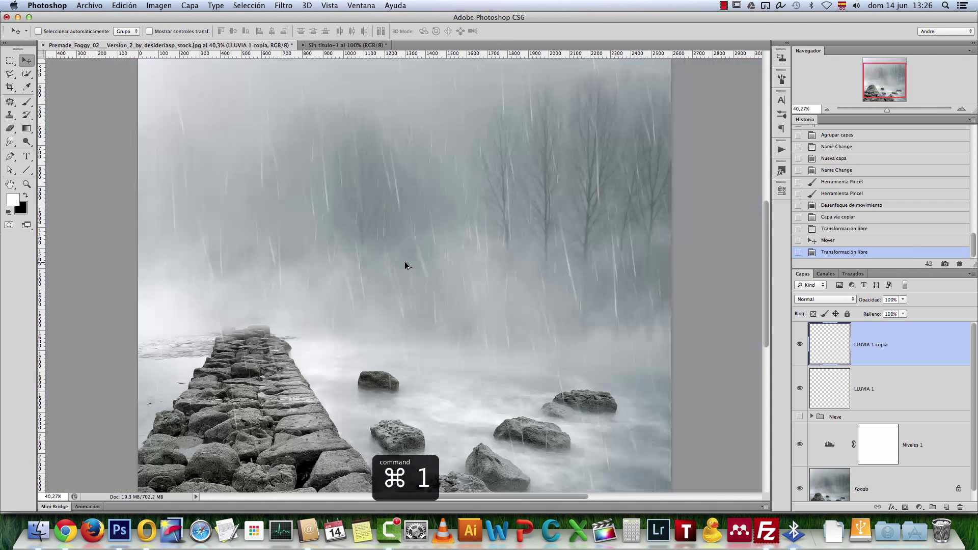
left_click_drag(423, 181, 428, 276)
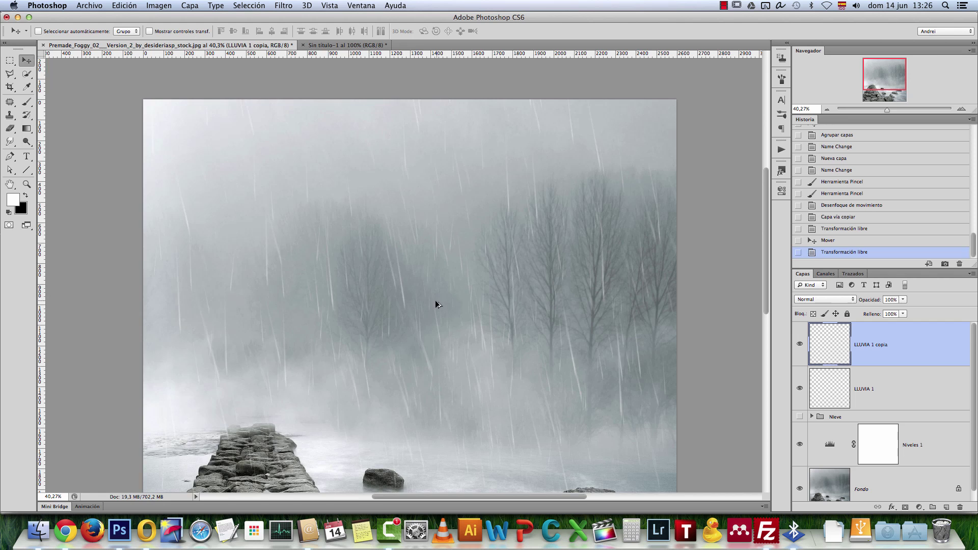
scroll(435, 304, "up", 2)
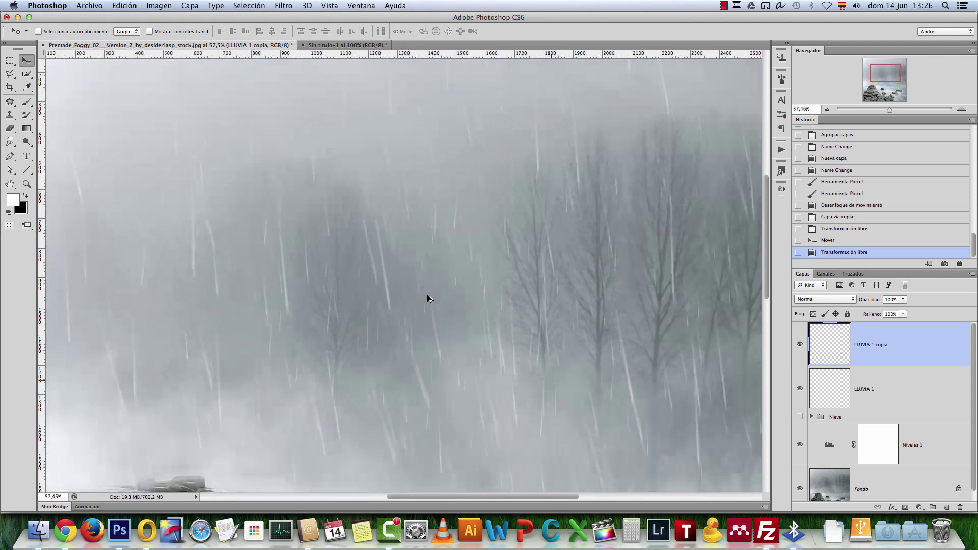
scroll(428, 295, "down", 4)
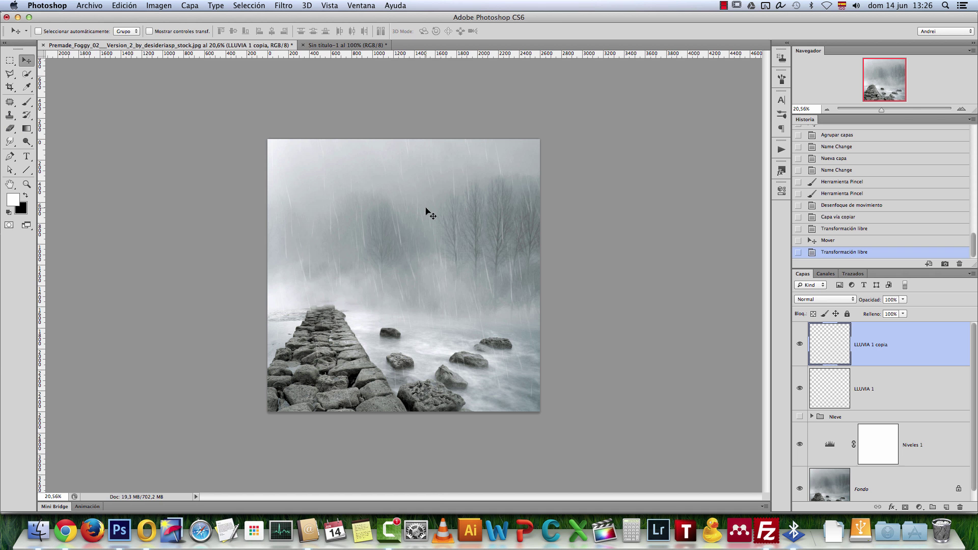
Create a new 400 × 400 pixel document at 300 pixels/inch with a white background
key("cmd+n")
key("Tab")
type("400")
key("Tab")
type("400")
key("Tab")
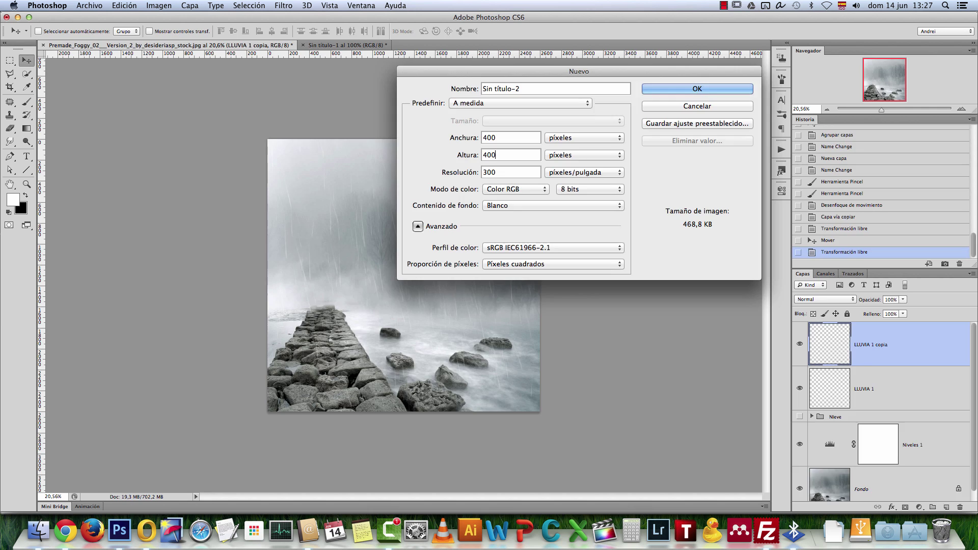
key("Return")
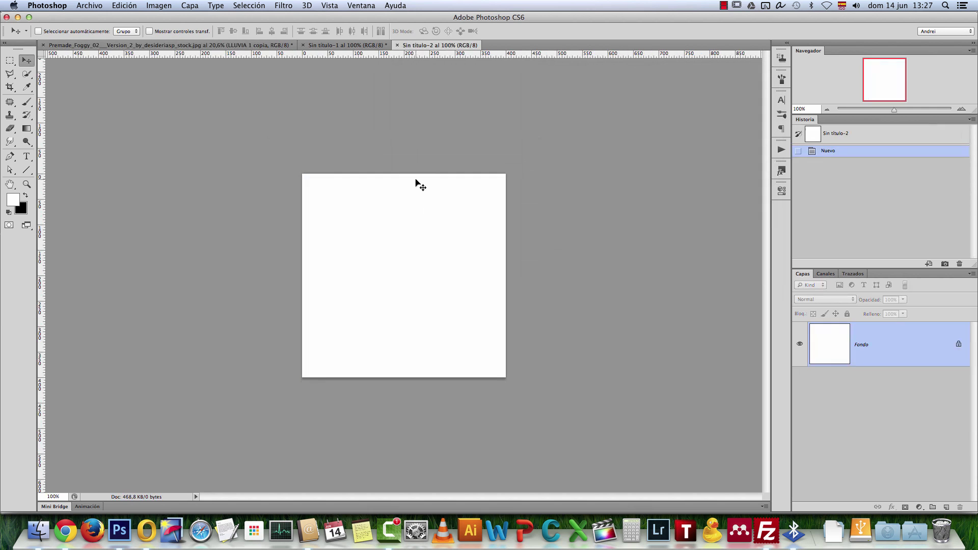
Choose the hard round brush and set its size to 1 px
left_click(26, 101)
right_click(453, 227)
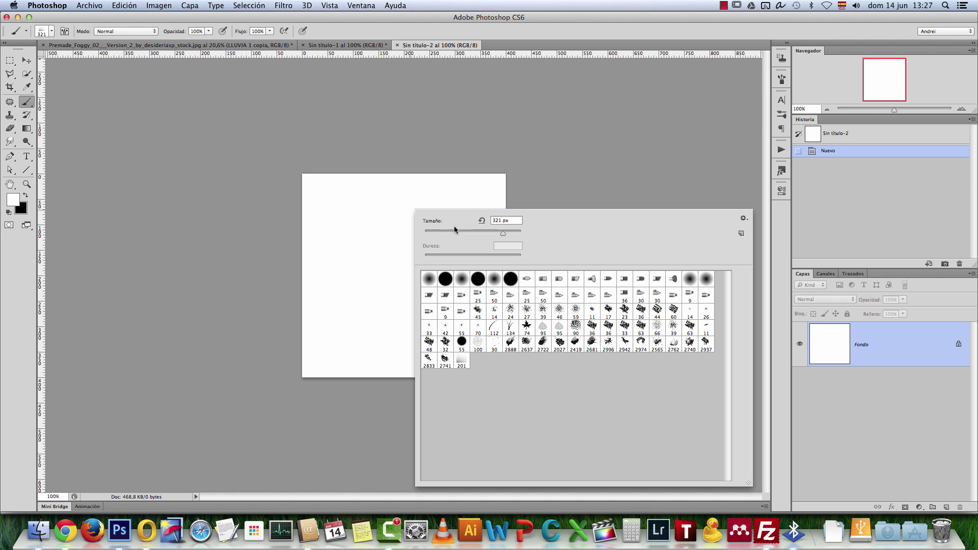
left_click(445, 280)
left_click_drag(503, 233, 426, 236)
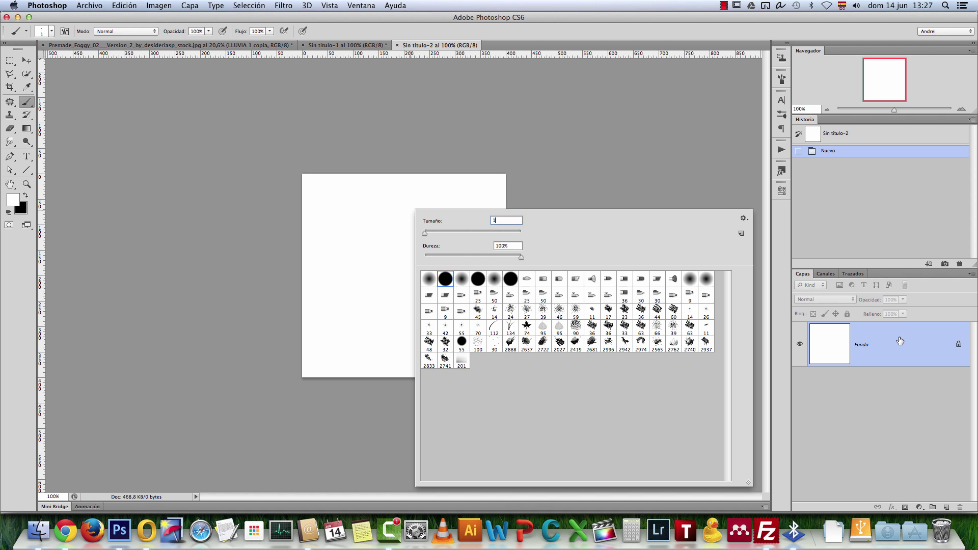
key("Return")
left_click(782, 114)
left_click(782, 80)
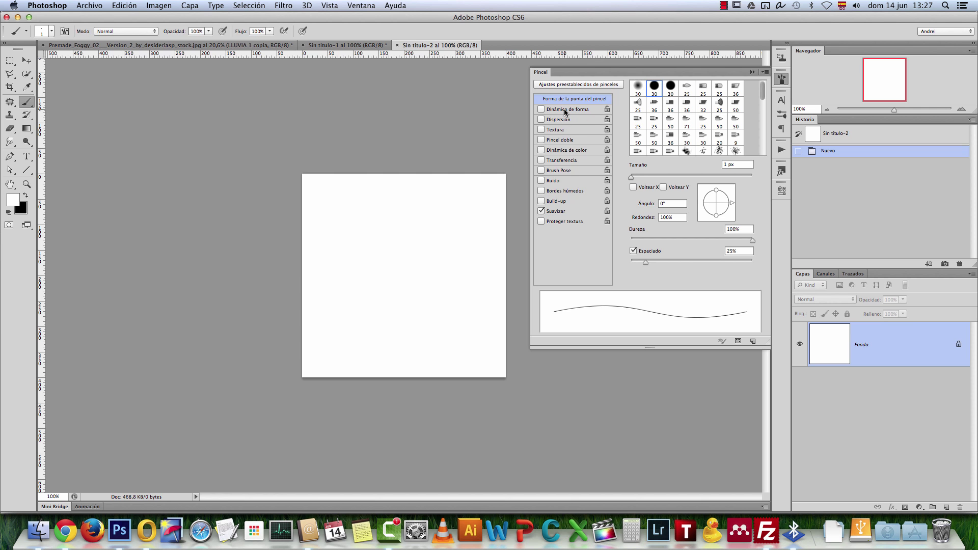
left_click(565, 110)
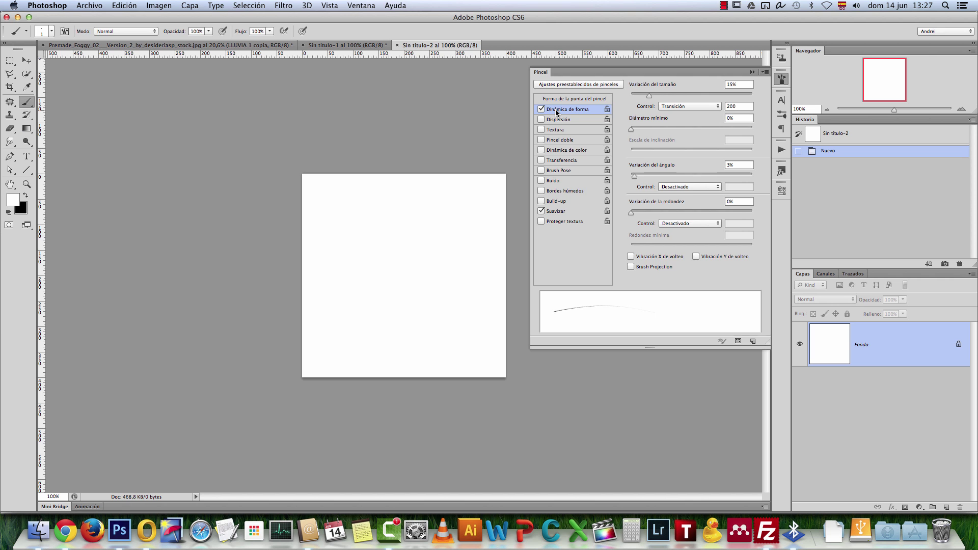
left_click(541, 109)
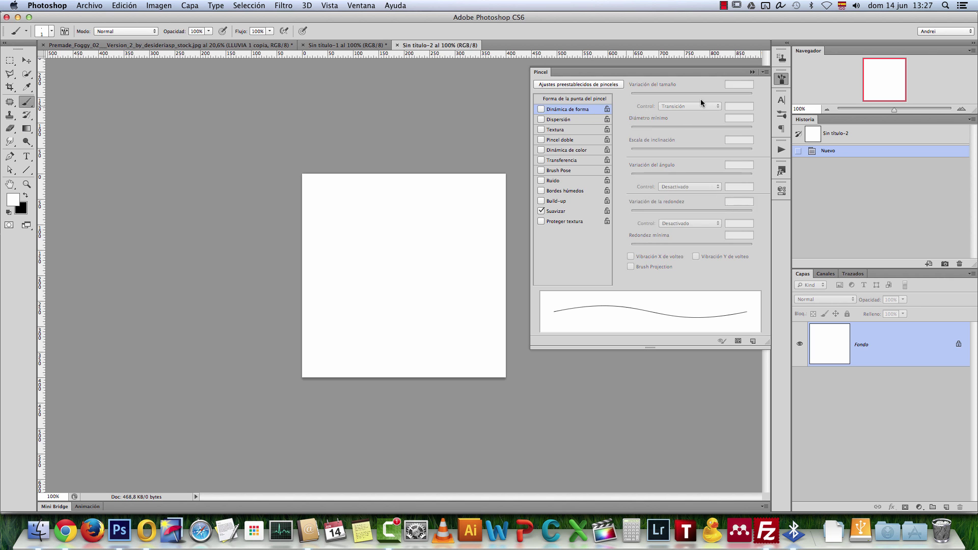
left_click(752, 72)
Switch the foreground to black and draw a straight vertical line about 340 px long down the centre of the canvas
key("x")
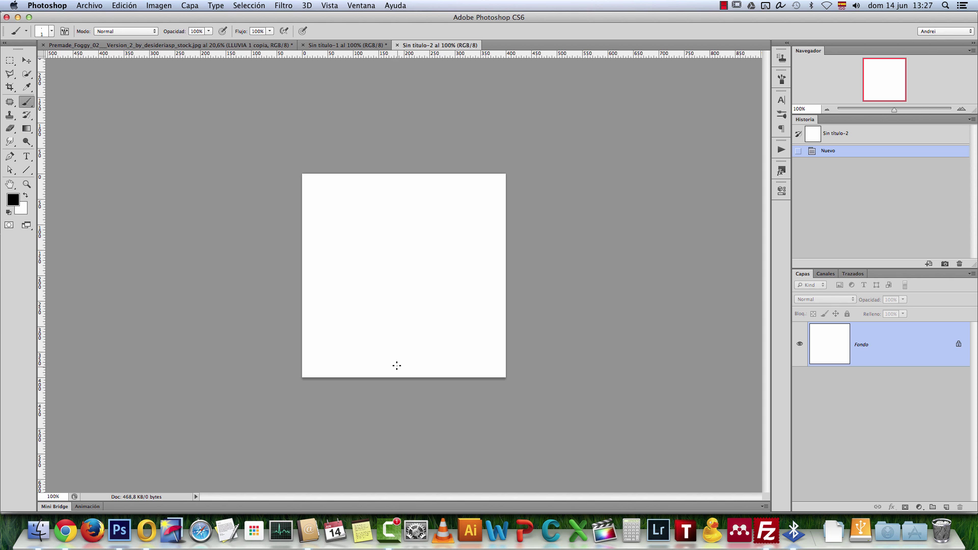
left_click_drag(415, 198, 415, 193)
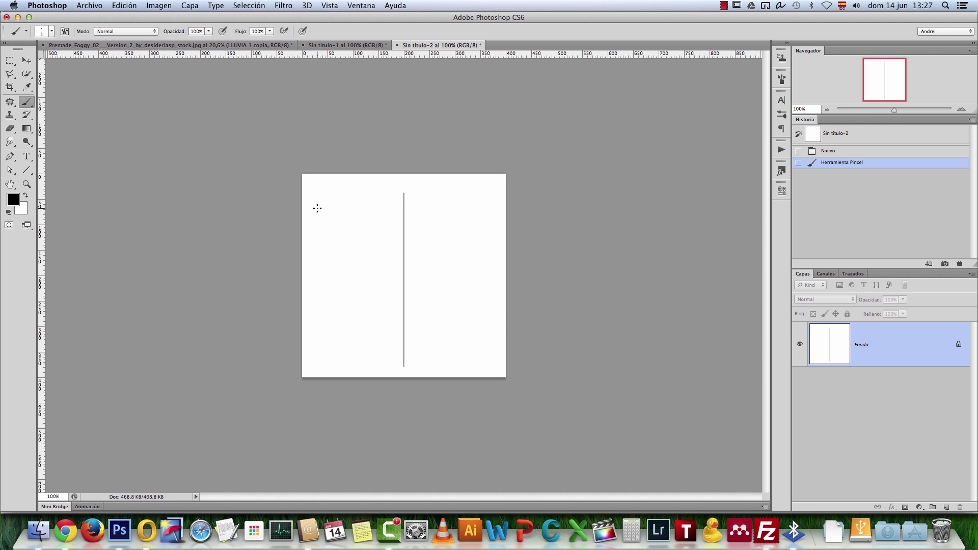
Switch to a soft round brush and enlarge it to 900 px
right_click(353, 206)
mouse_move(384, 233)
left_mouse_down()
mouse_move(452, 233)
mouse_move(442, 232)
left_mouse_up()
left_click(901, 363)
key("bracketright")
key("bracketright")
key("bracketright")
key("bracketright")
scroll(398, 171, "down", 1)
scroll(400, 167, "down", 2)
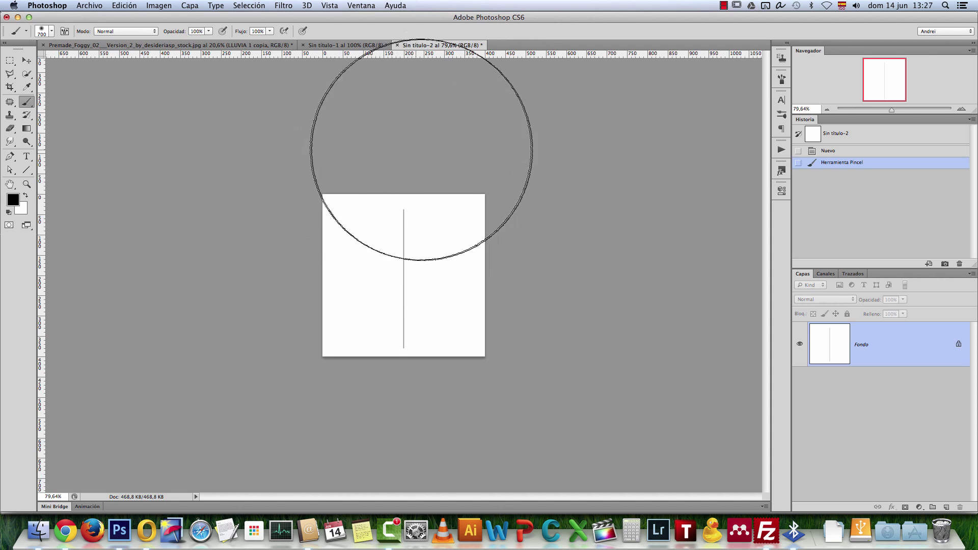
scroll(417, 177, "down", 2)
scroll(416, 176, "down", 1)
key("bracketright")
key("bracketright")
Try a soft black dab above the line, undo it, and swap the foreground colour to white
left_click(408, 120)
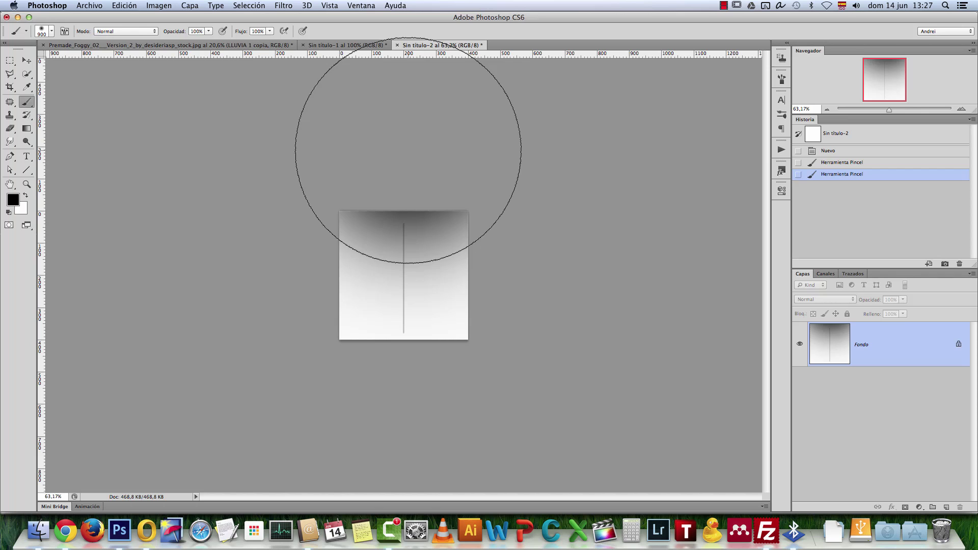
key("super+z")
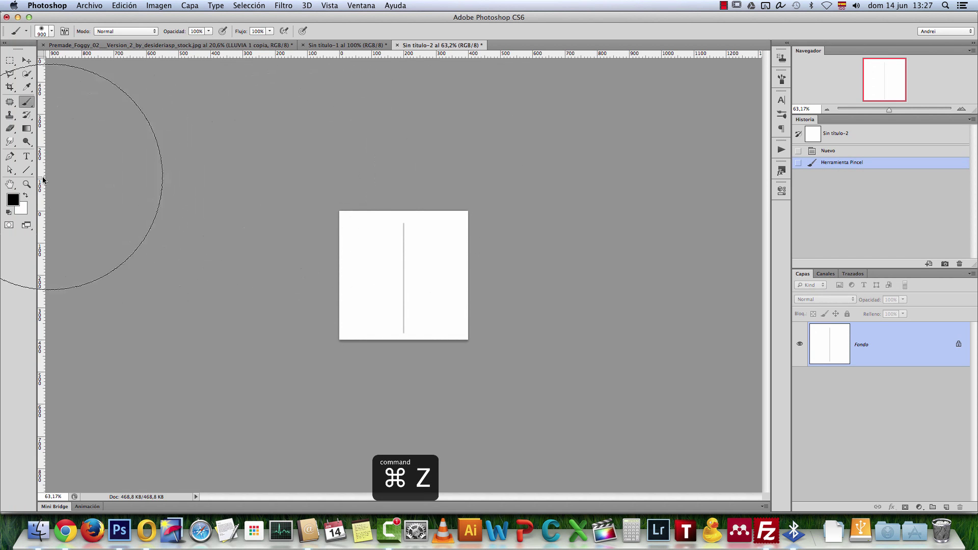
left_click(26, 196)
Try fading the upper part of the line with repeated soft white dabs, and undo them
left_click(405, 161)
left_click(406, 163)
key("alt+super+z")
key("alt+super+z")
key("alt+super+z")
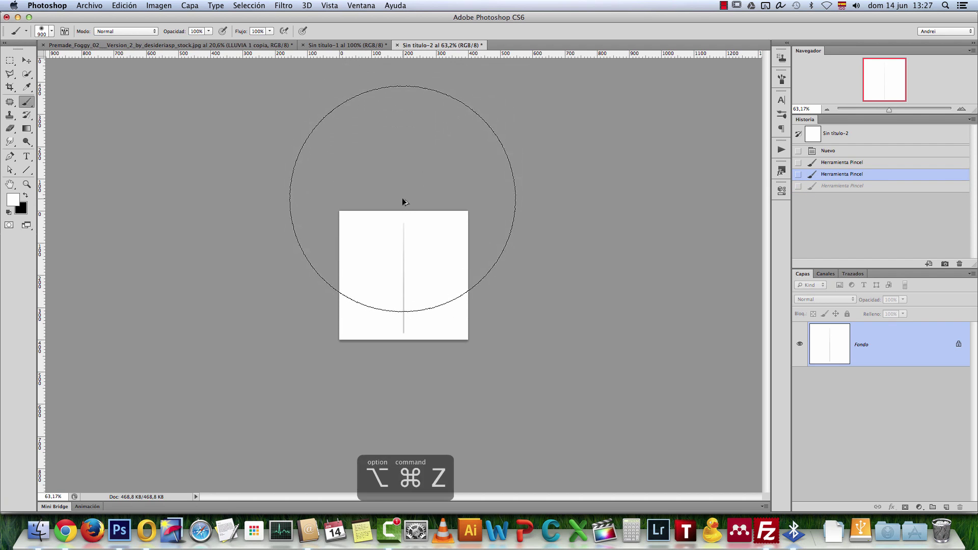
key("super+z")
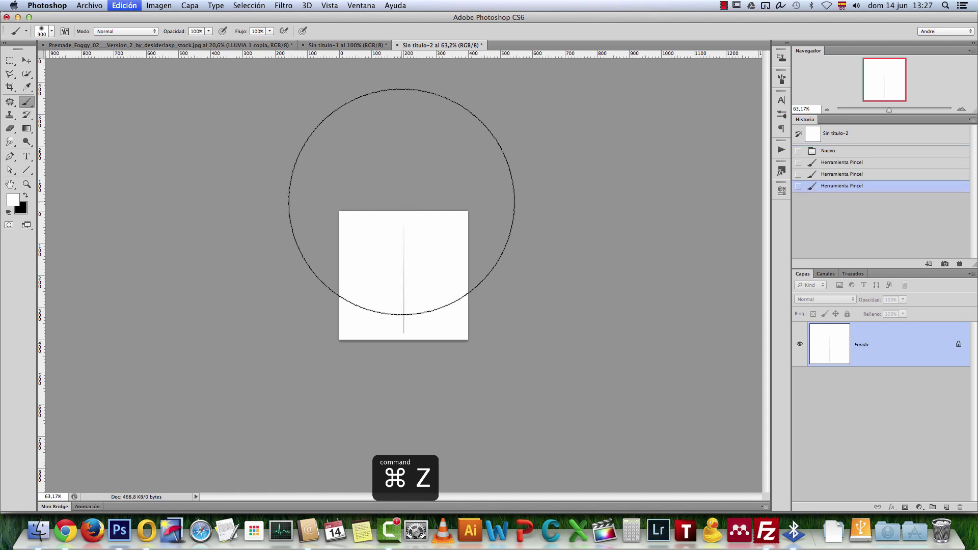
left_click(401, 201)
key("alt+super+z")
key("alt+super+z")
key("alt+super+z")
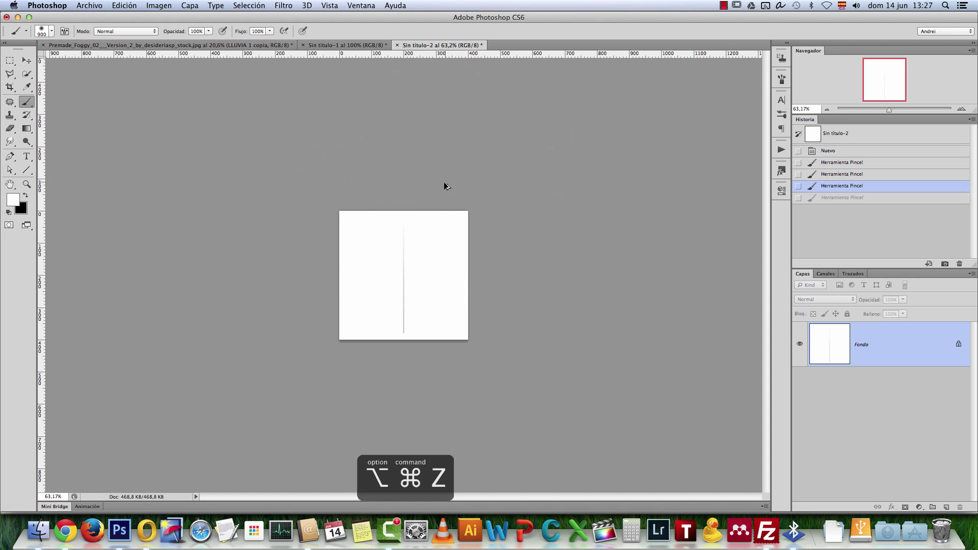
Fade the line's upper end with a single soft white dab and define the canvas as a brush preset named "lluvia"
left_click(402, 169)
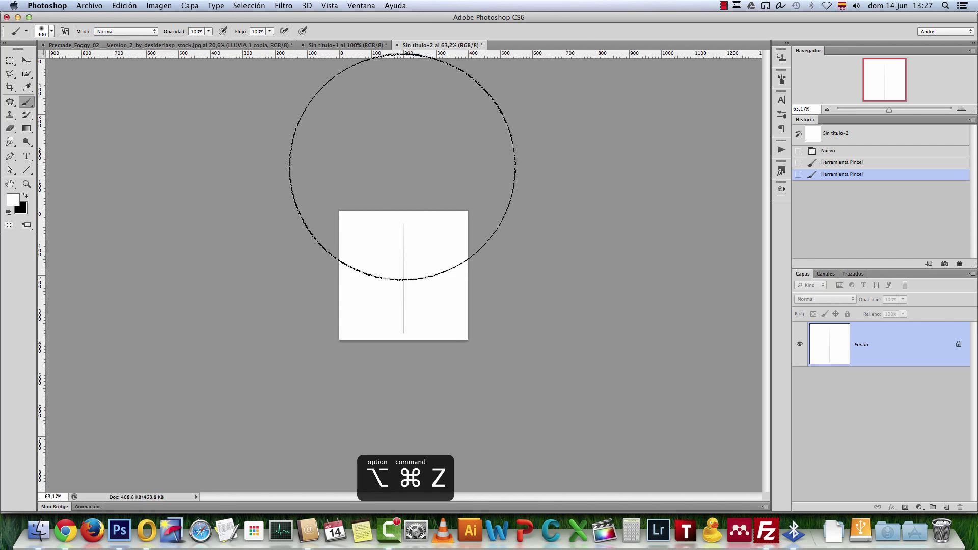
key("super+1")
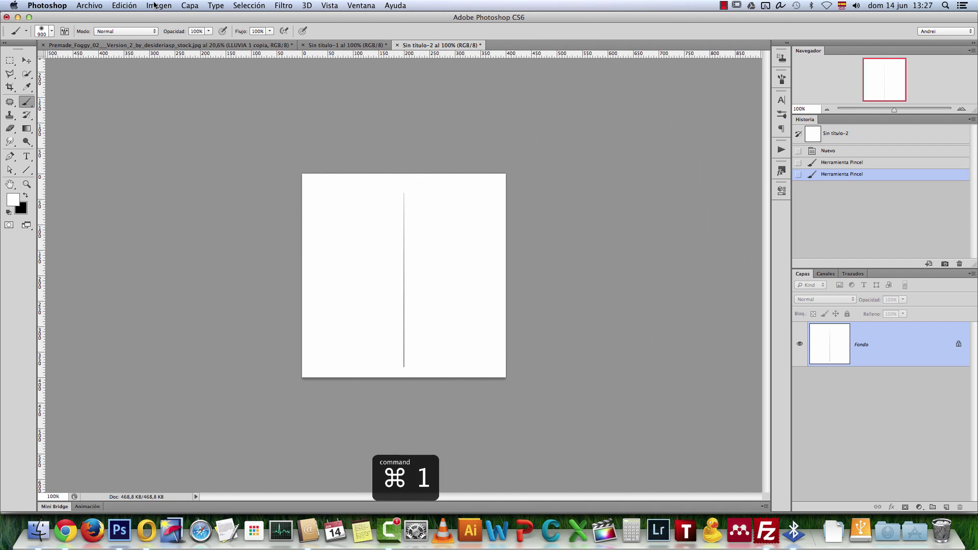
left_click(125, 5)
left_click(161, 270)
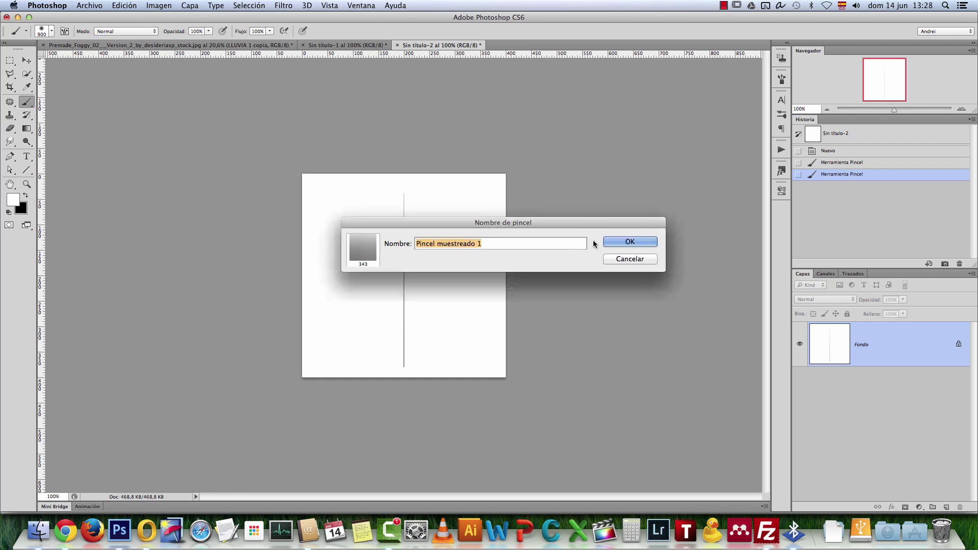
type("lluvias")
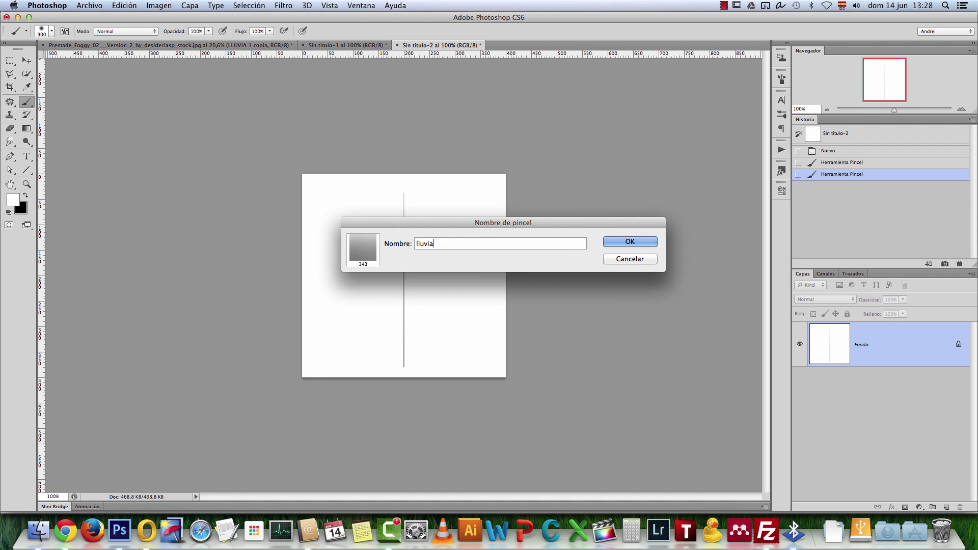
key("Return")
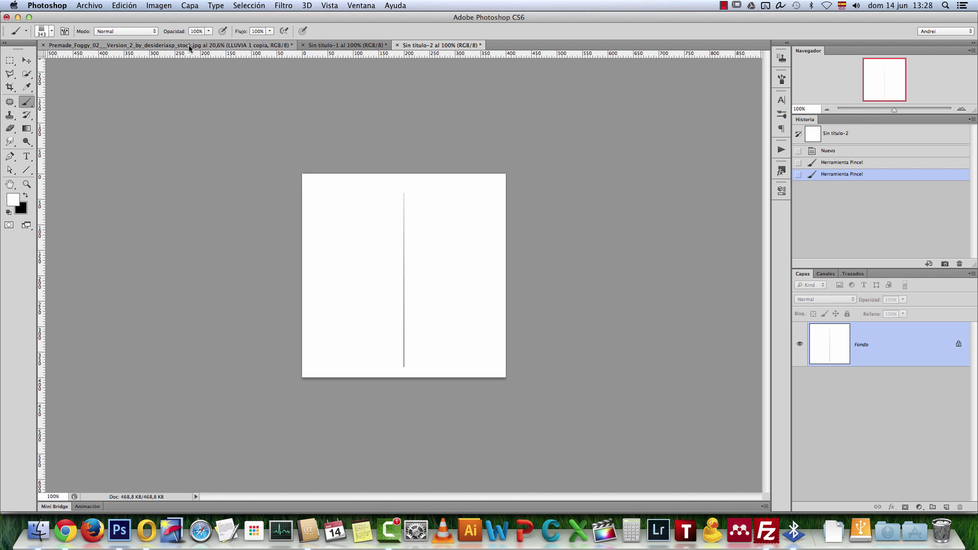
Add a new layer to the foggy photo, enable scattering for the rain brush, and widen its spacing to 576%
left_click(198, 46)
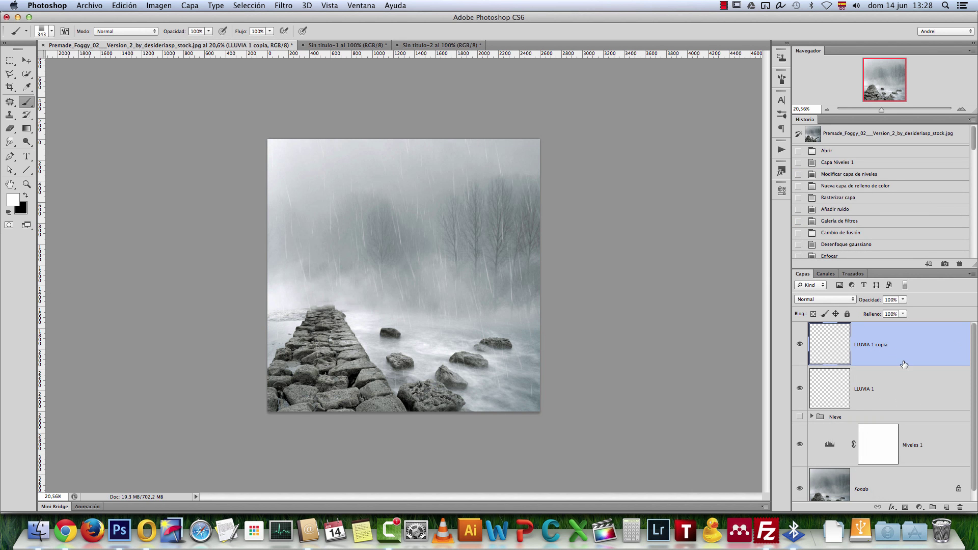
left_click(945, 507)
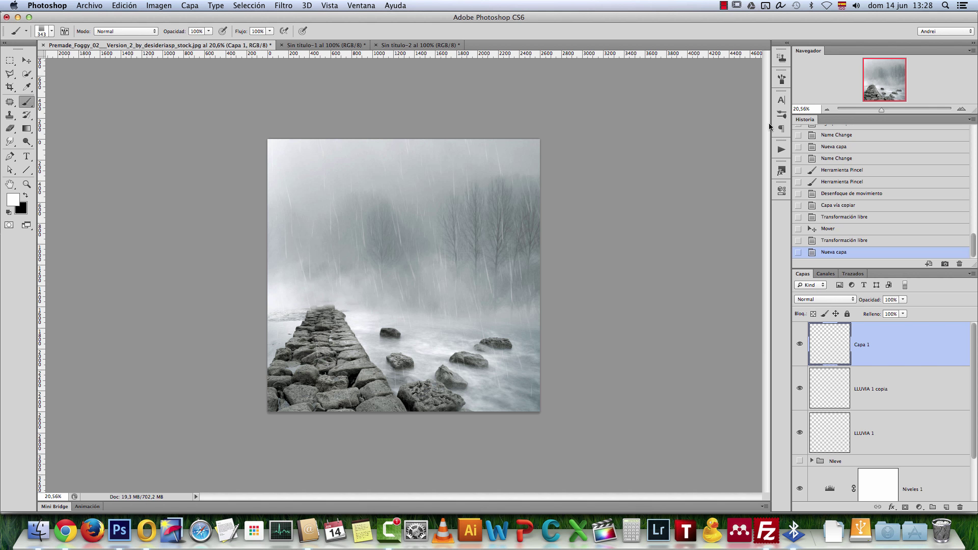
left_click(781, 79)
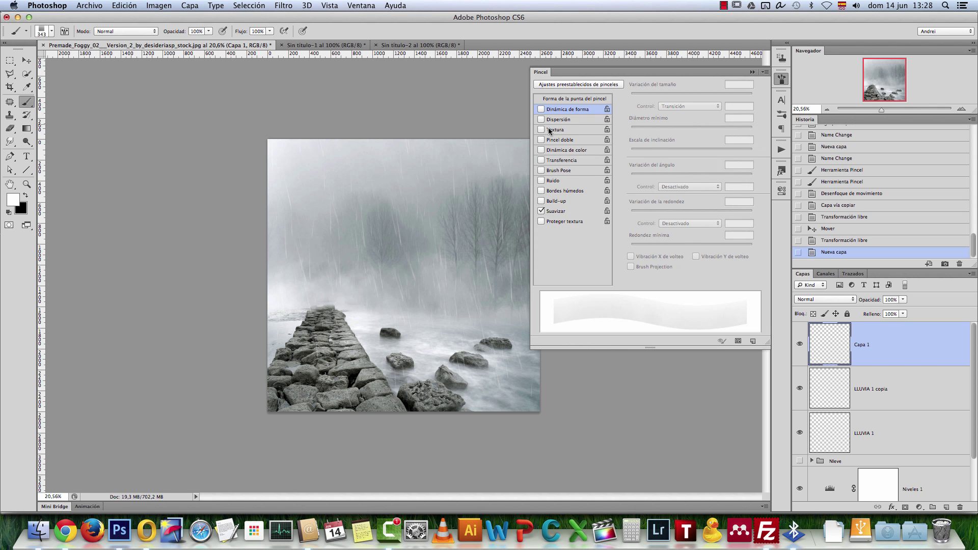
left_click(558, 119)
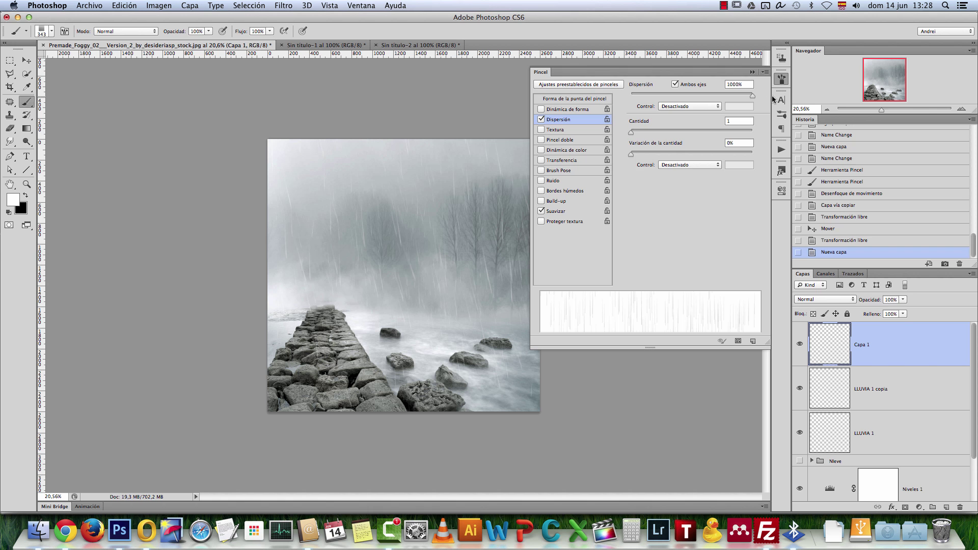
left_click(562, 98)
left_click_drag(651, 261, 741, 264)
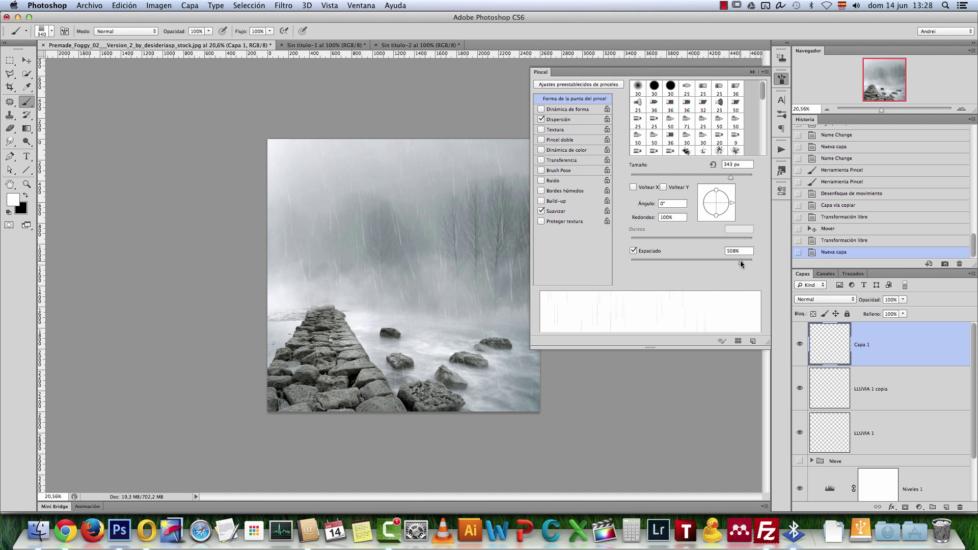
Set the rain brush to 2% angle jitter, 31% roundness jitter and 8% minimum roundness, with the tip angled 6°
left_click(576, 110)
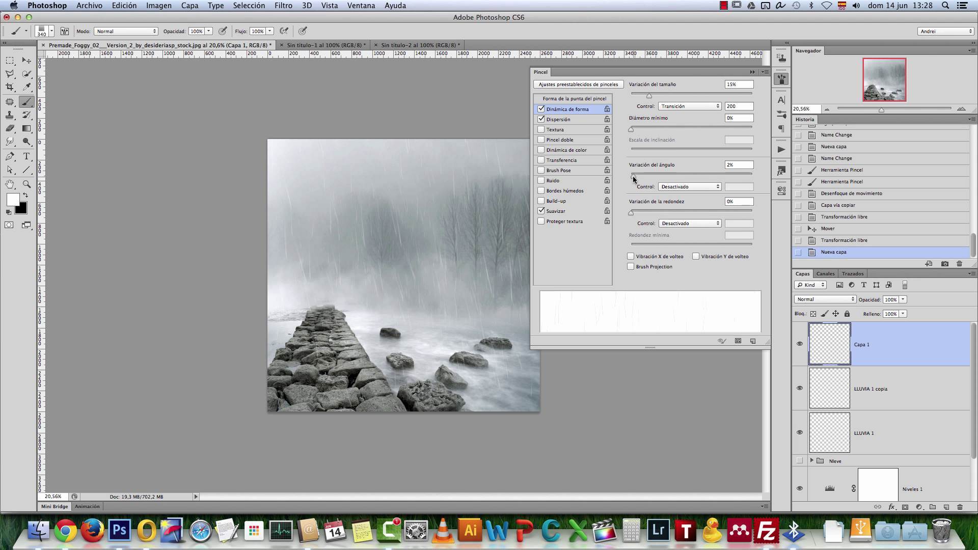
left_click_drag(629, 211, 683, 212)
left_click_drag(657, 248, 639, 245)
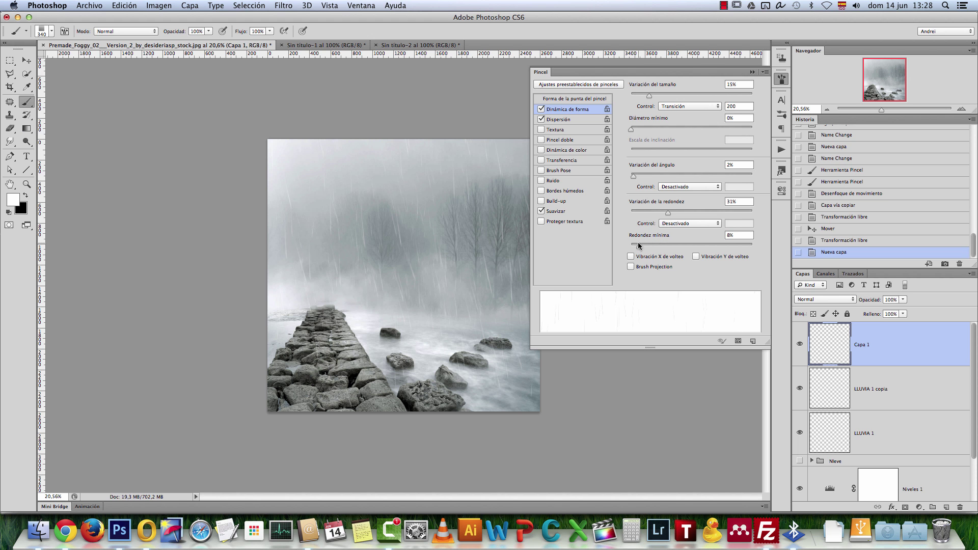
left_click(563, 99)
left_click_drag(728, 198, 732, 201)
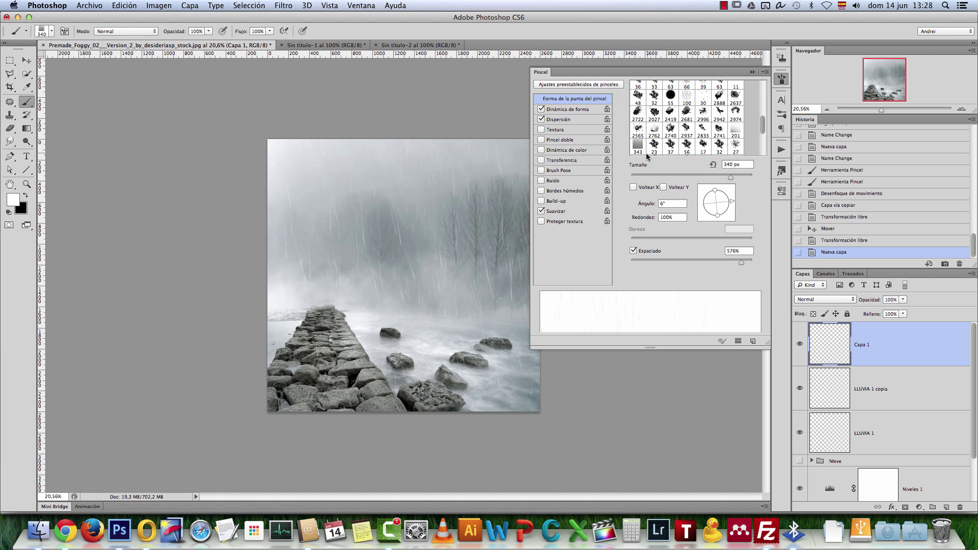
left_click(752, 73)
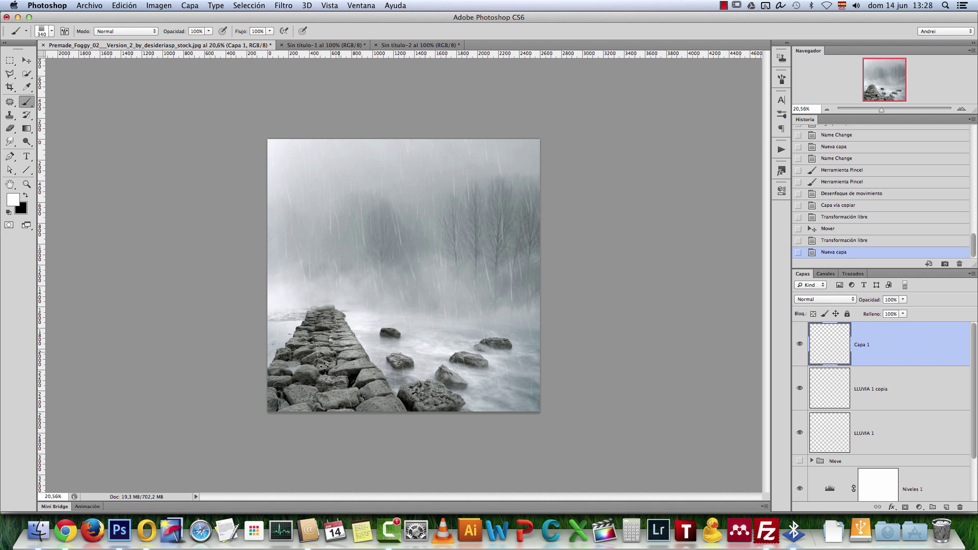
Undo a test dab, enlarge the rain brush to 508 px, and increase its spacing to 979%
left_click(639, 343)
key("alt+super+z")
right_click(465, 242)
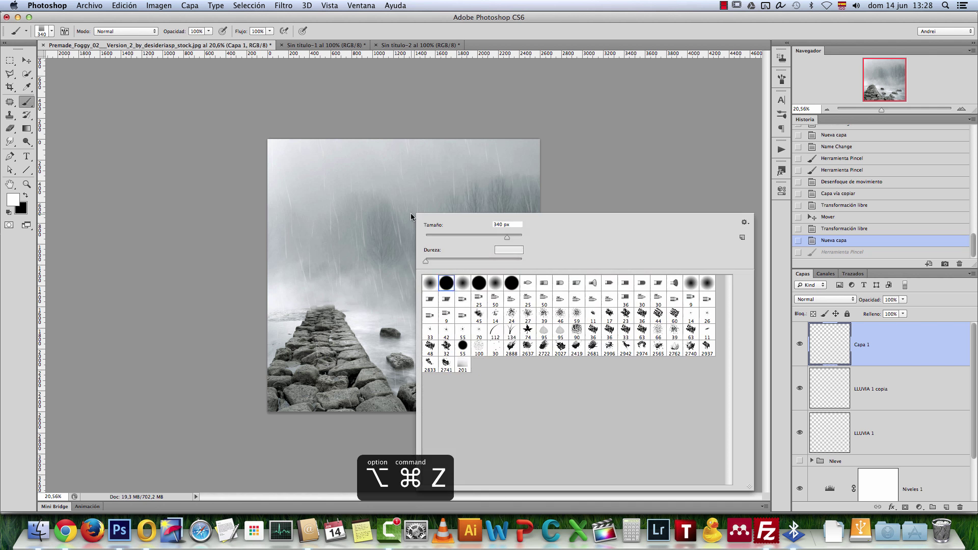
left_click_drag(504, 238, 513, 238)
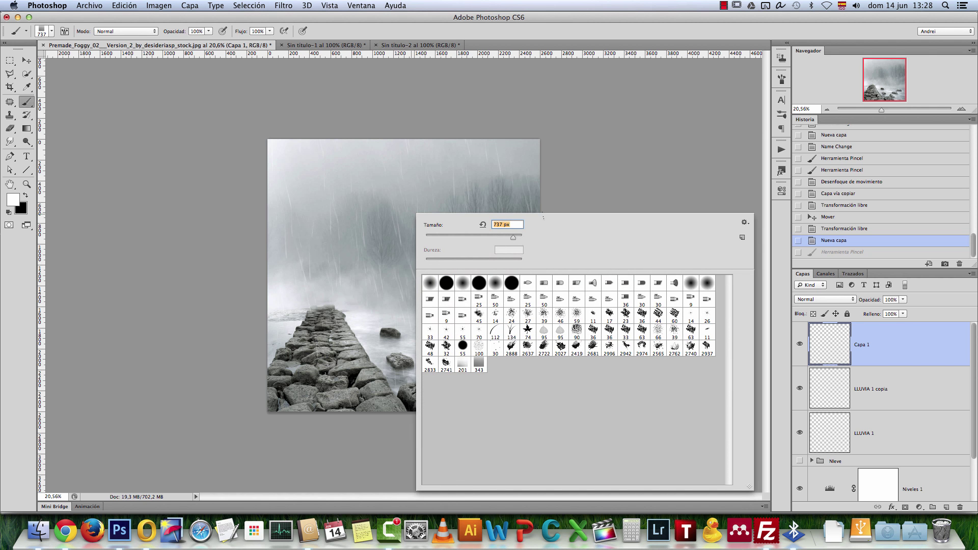
left_click(781, 79)
left_click_drag(738, 266, 745, 267)
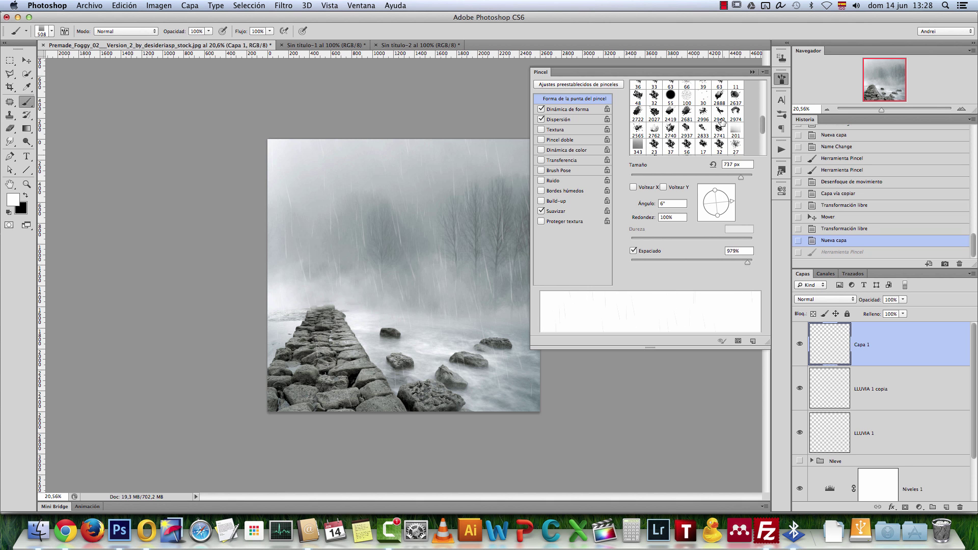
left_click(750, 71)
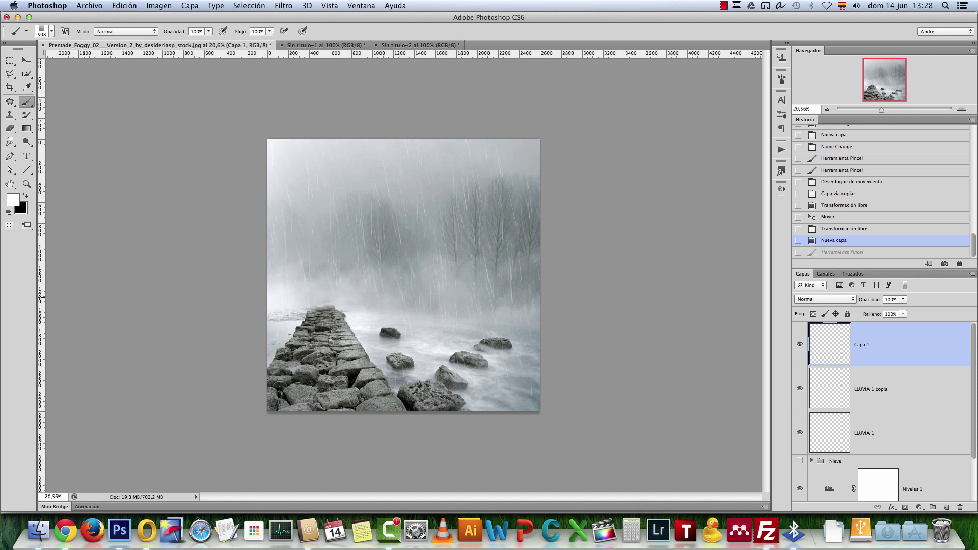
Paint scattered white rain streaks across the foggy landscape on the new layer
key("super+1")
scroll(386, 173, "down", 6)
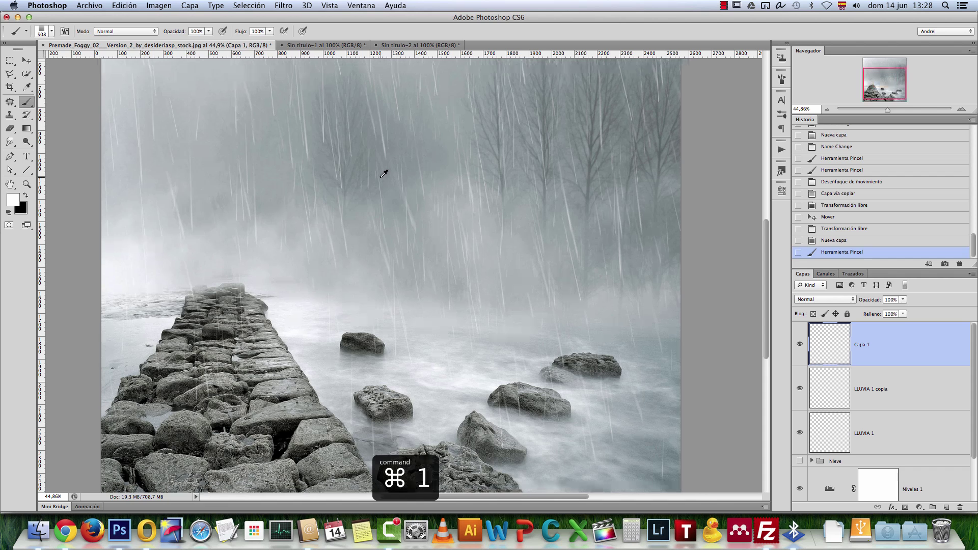
scroll(278, 222, "down", 5)
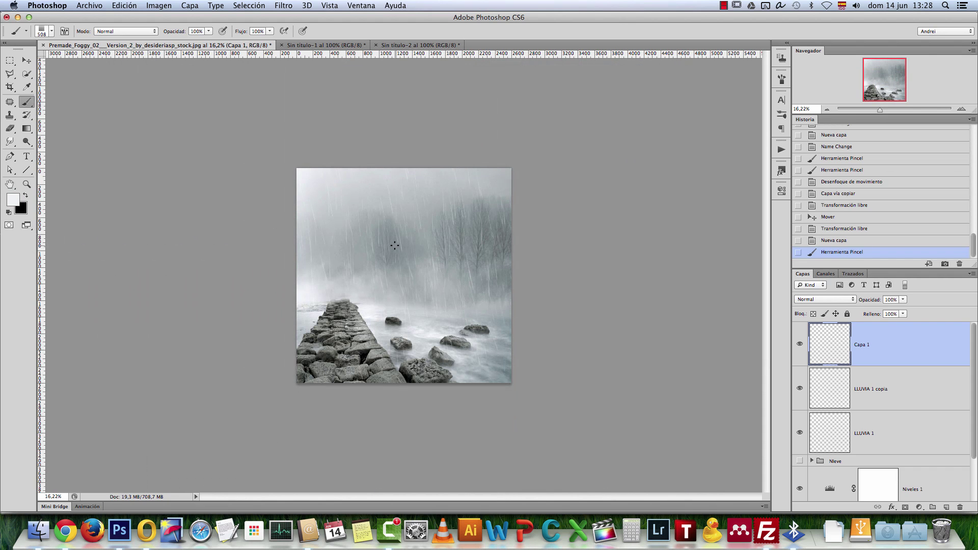
left_click(392, 306)
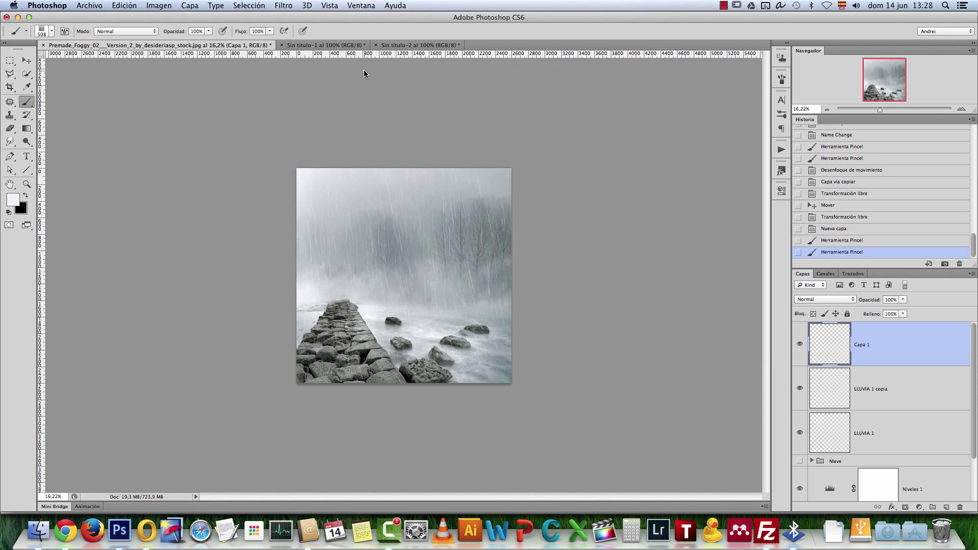
Soften the new rain layer with a Gaussian blur, judging the radius on the streaks at 100% view
left_click(298, 7)
mouse_move(283, 6)
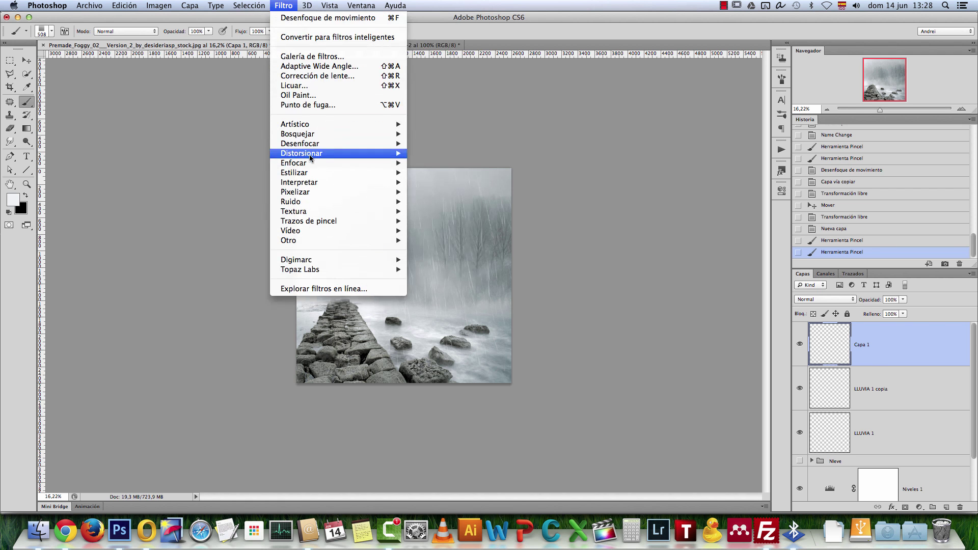
mouse_move(312, 147)
left_click(497, 247)
key("ctrl+1")
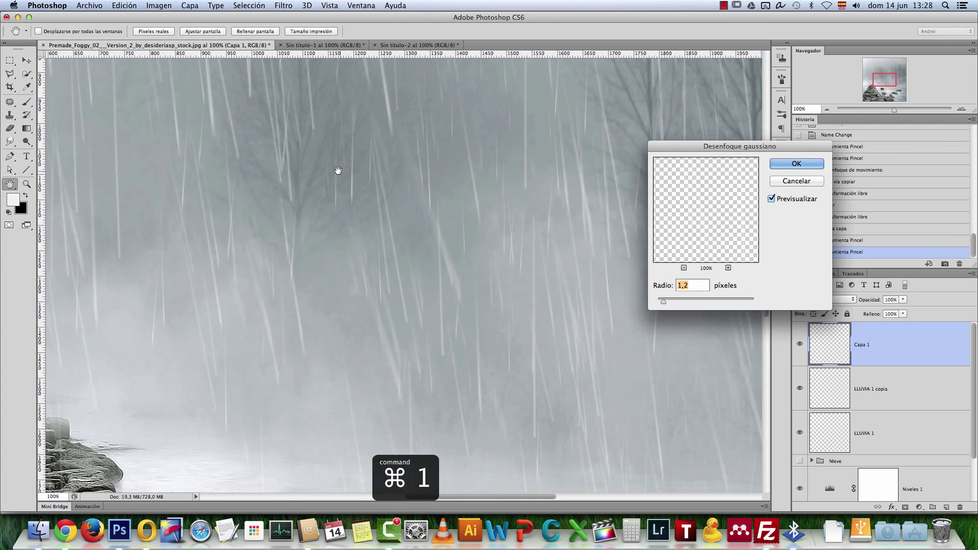
left_click_drag(338, 170, 447, 241)
left_click(671, 301)
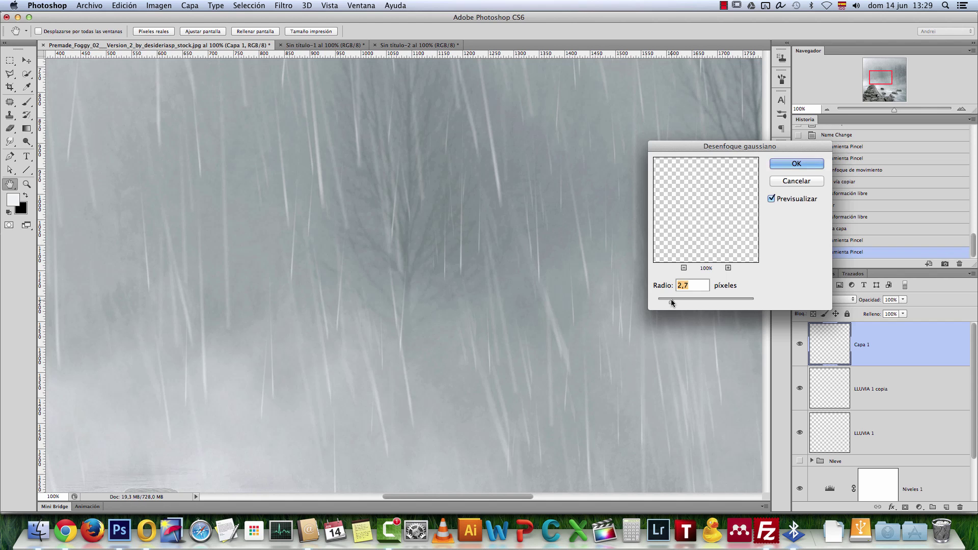
mouse_move(671, 301)
left_mouse_down()
mouse_move(663, 302)
mouse_move(674, 301)
left_mouse_up()
left_click(773, 164)
Free-transform the new rain layer to readjust its streaks over the landscape
scroll(517, 200, "down", 5)
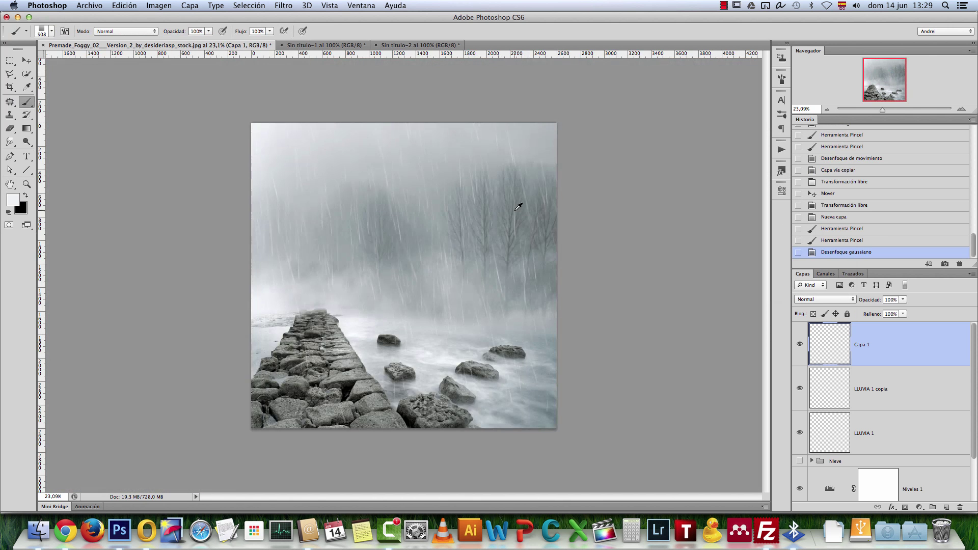
key("super+t")
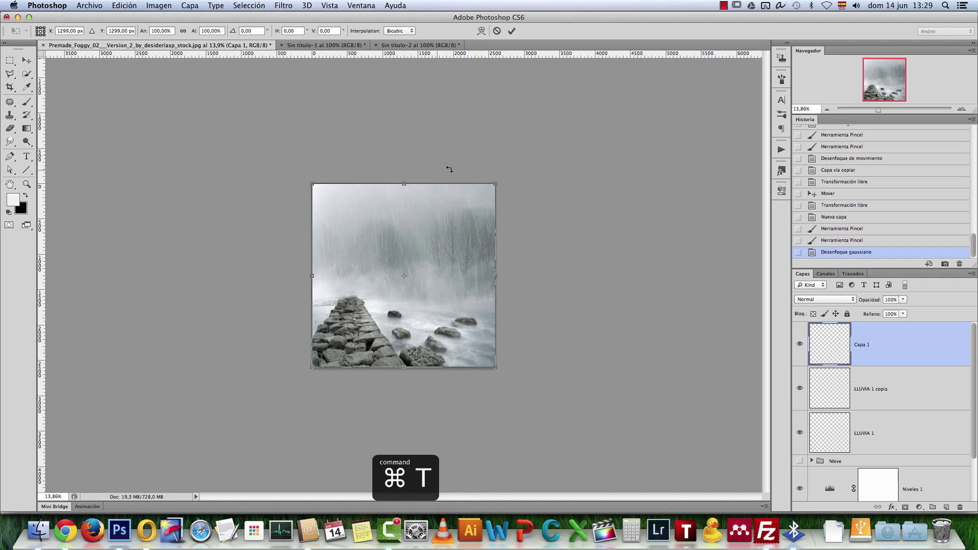
left_click_drag(487, 179, 516, 197)
key("Return")
key("super+1")
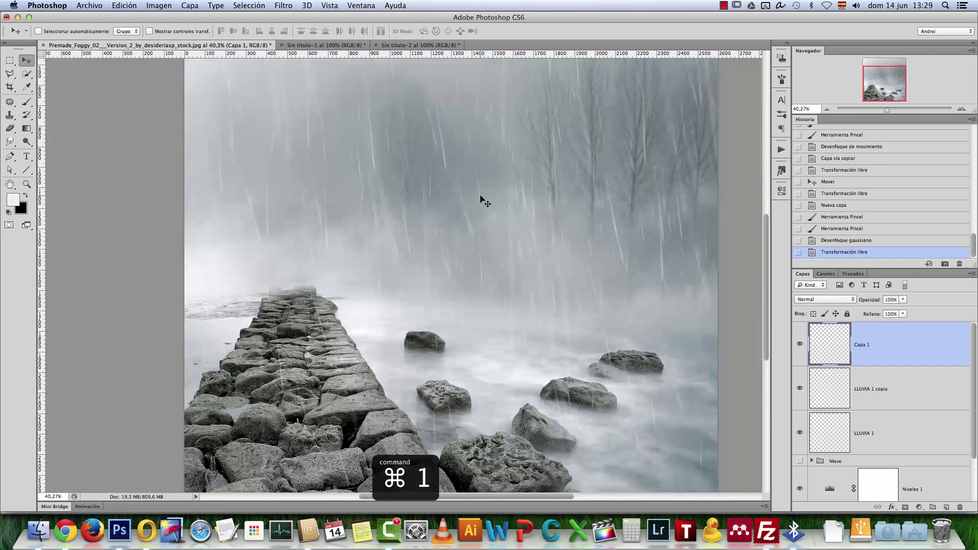
left_click_drag(541, 203, 529, 258)
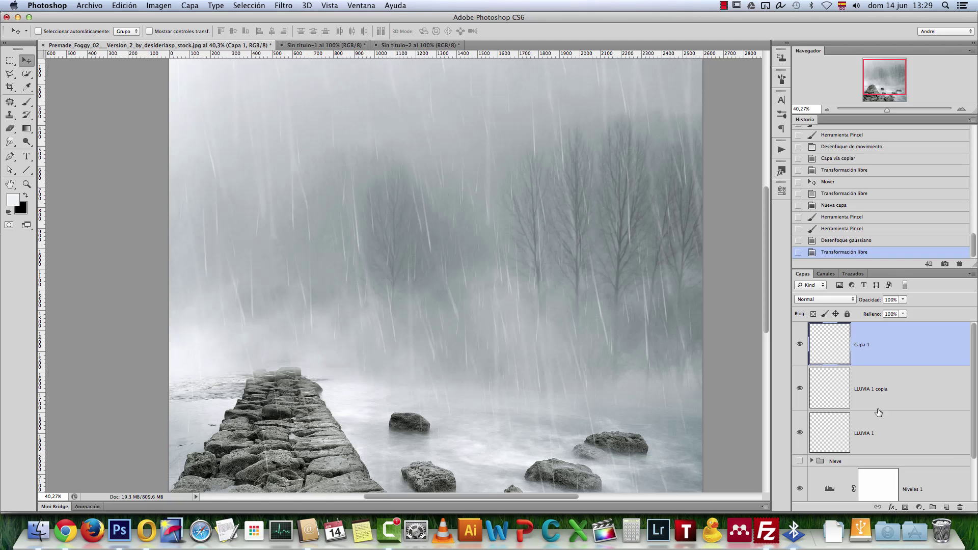
Group the three rain layers and lower the group's opacity to 74%
left_click(892, 427, "shift")
key("super+g")
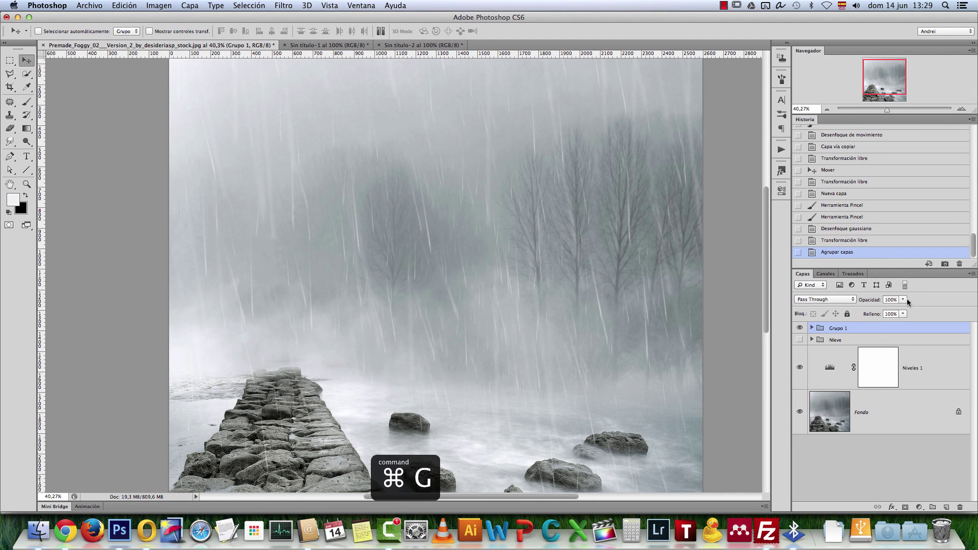
left_click(905, 299)
left_click_drag(904, 309, 890, 312)
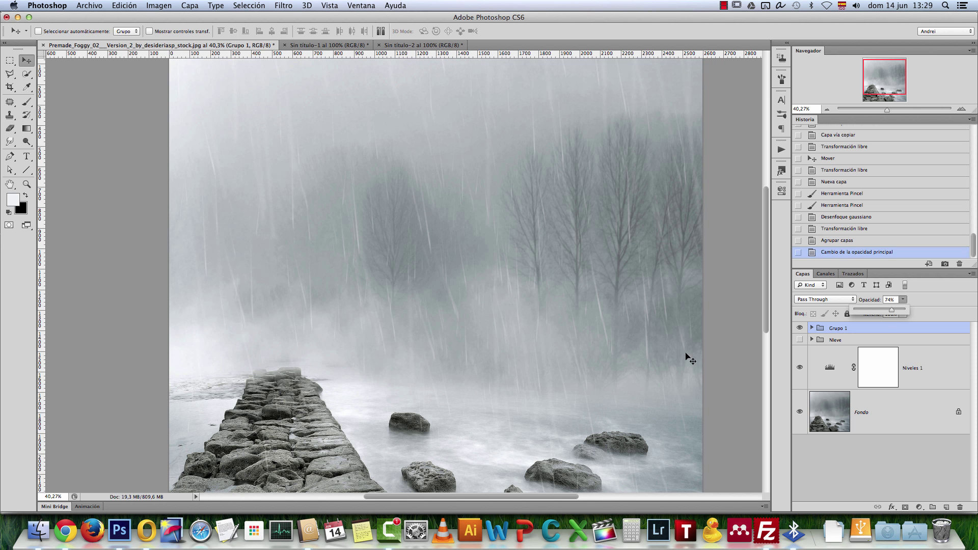
left_click(938, 335)
scroll(572, 289, "down", 5)
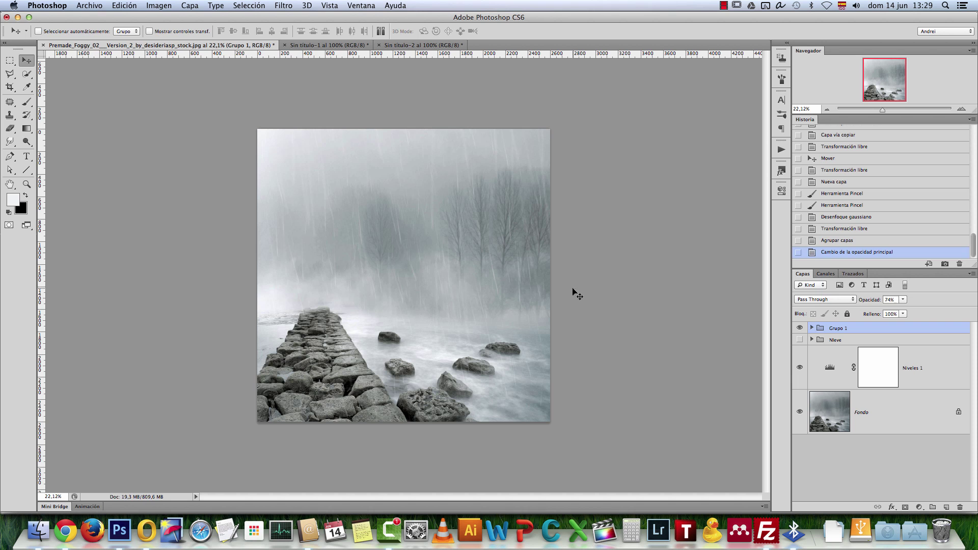
Show the Nieve group and hide its layers nieve 2, nieve 1 M and nieve 1
scroll(434, 276, "up", 1)
left_click(798, 340)
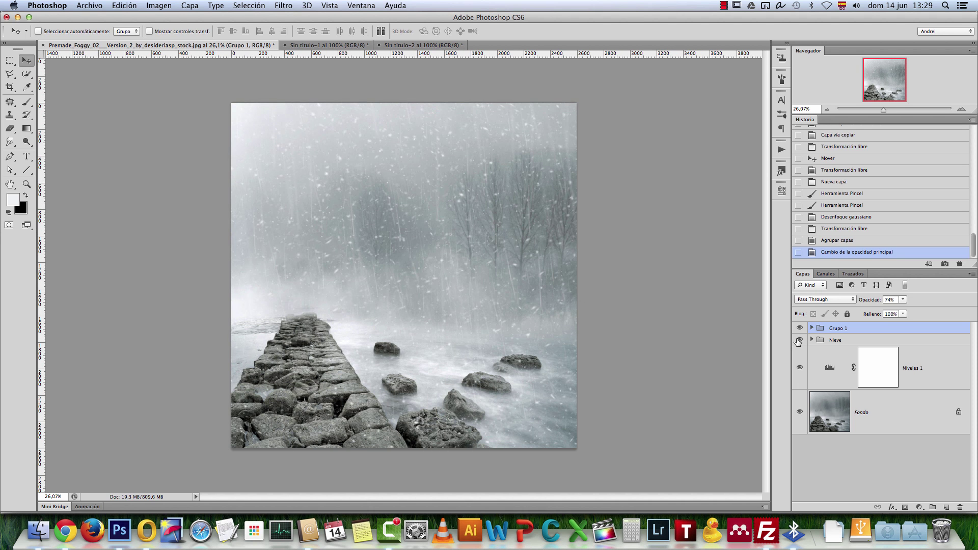
left_click(812, 340)
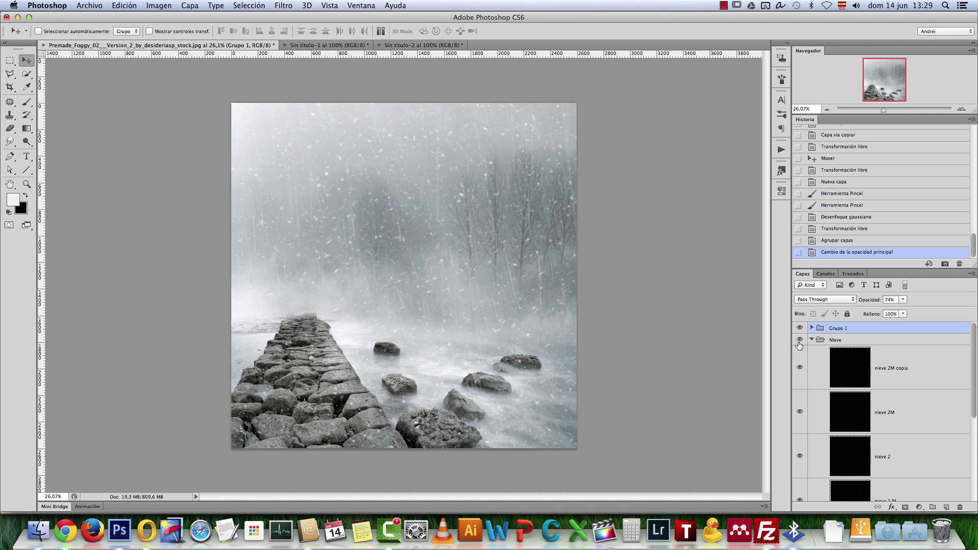
left_click(799, 411)
left_click(799, 455)
scroll(822, 418, "down", 2)
left_click(799, 451)
scroll(802, 484, "down", 1)
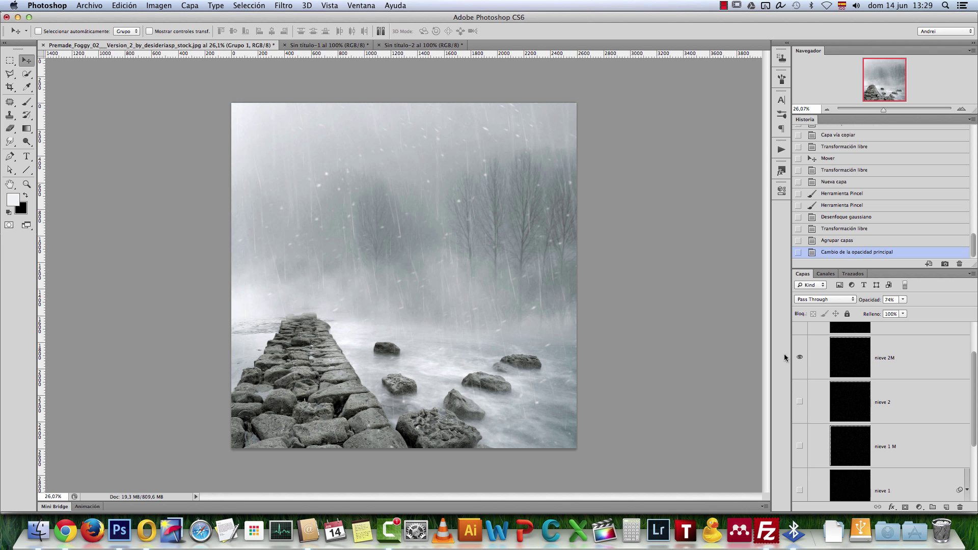
Leave only the nieve 2 layer visible in the snow group and lower its opacity to 30%
left_click(799, 401)
left_click(909, 392)
left_click(903, 300)
left_click(873, 311)
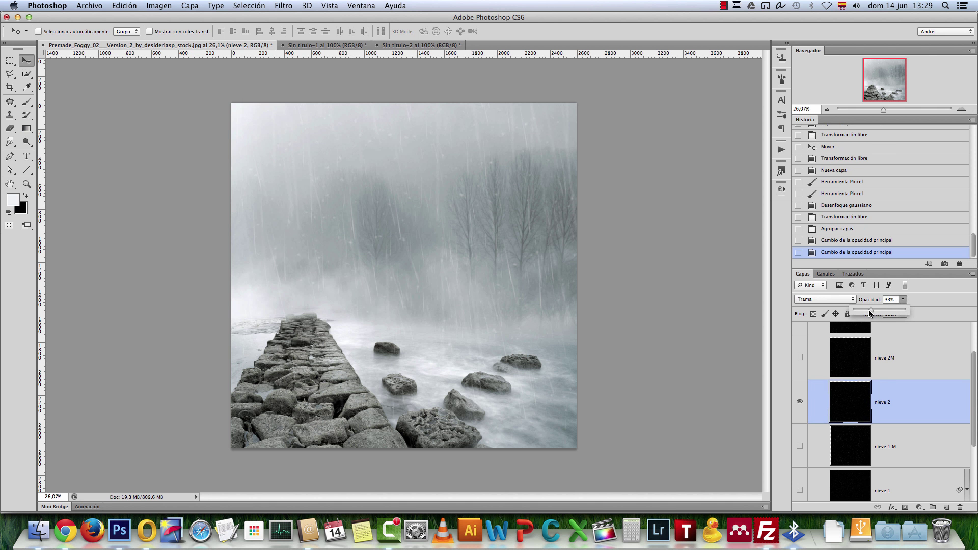
key("super+1")
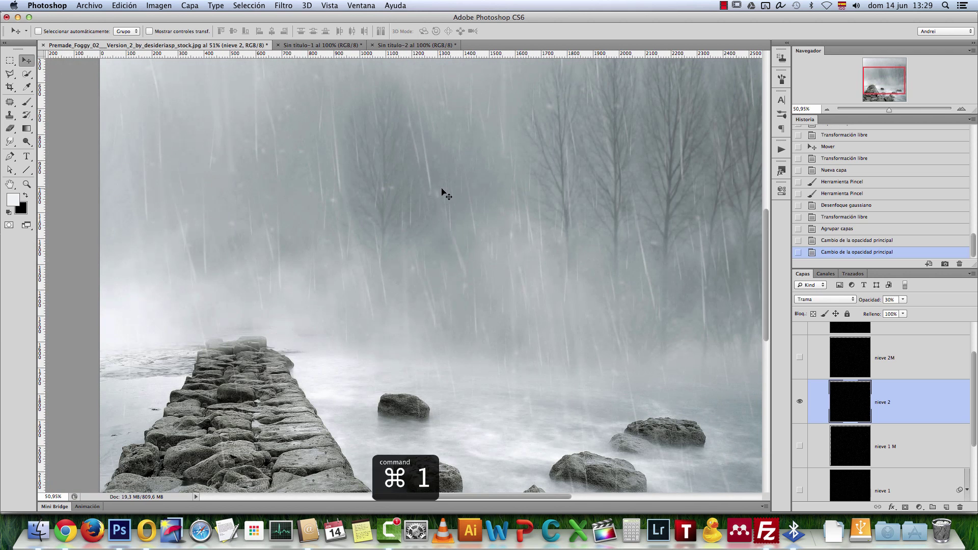
Hide the nieve 2 layer and collapse the Nieve group
left_click(799, 401)
scroll(800, 357, "up", 2)
left_click(811, 340)
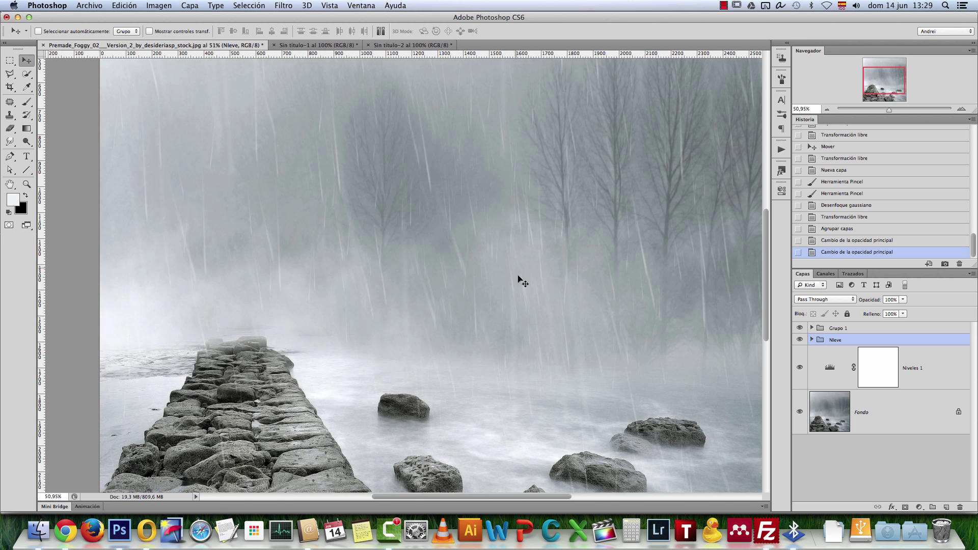
Raise the rain group's opacity to 86%
scroll(511, 247, "down", 2)
scroll(538, 244, "down", 3)
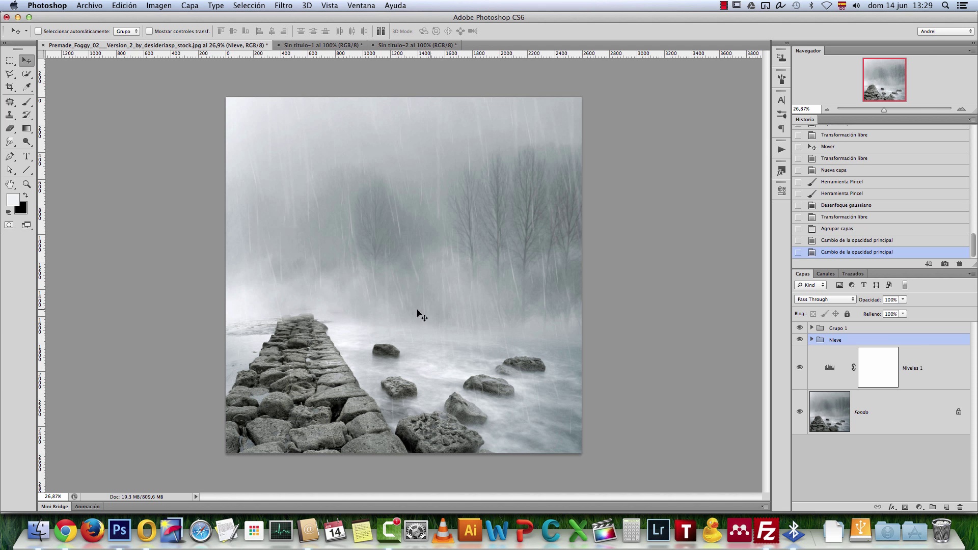
left_click(893, 329)
left_click(901, 300)
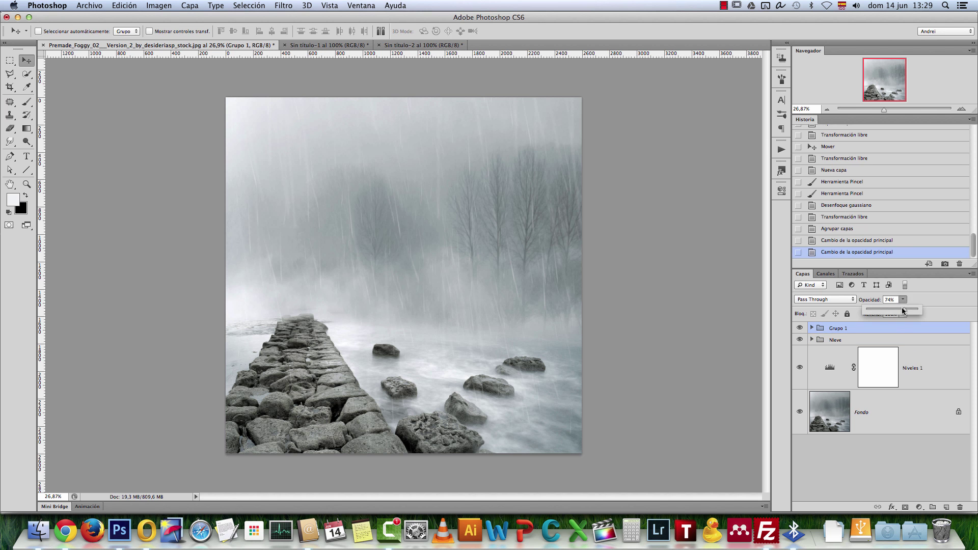
left_click_drag(905, 308, 909, 308)
left_click(934, 330)
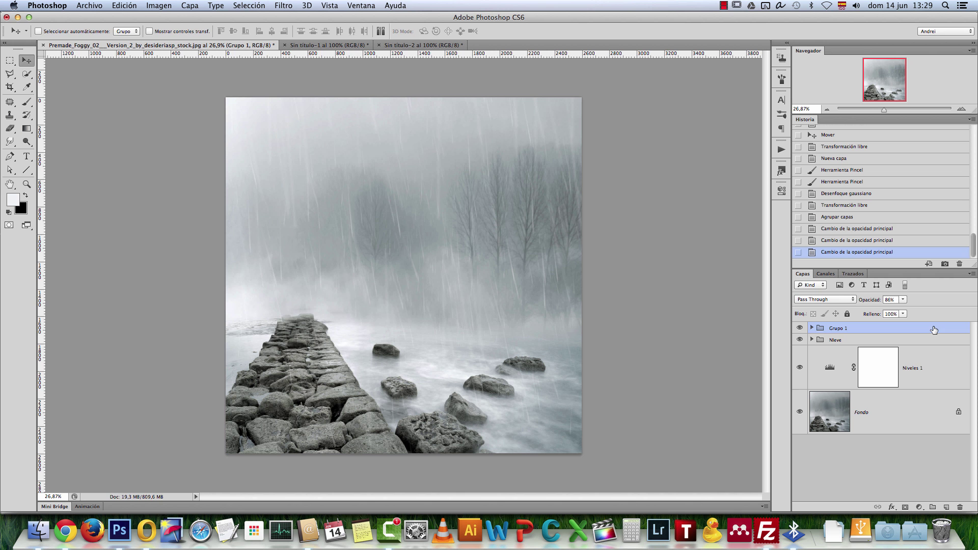
Examine the rain brush's tip shape and shape dynamics settings with the Brush tool active
left_click(960, 109)
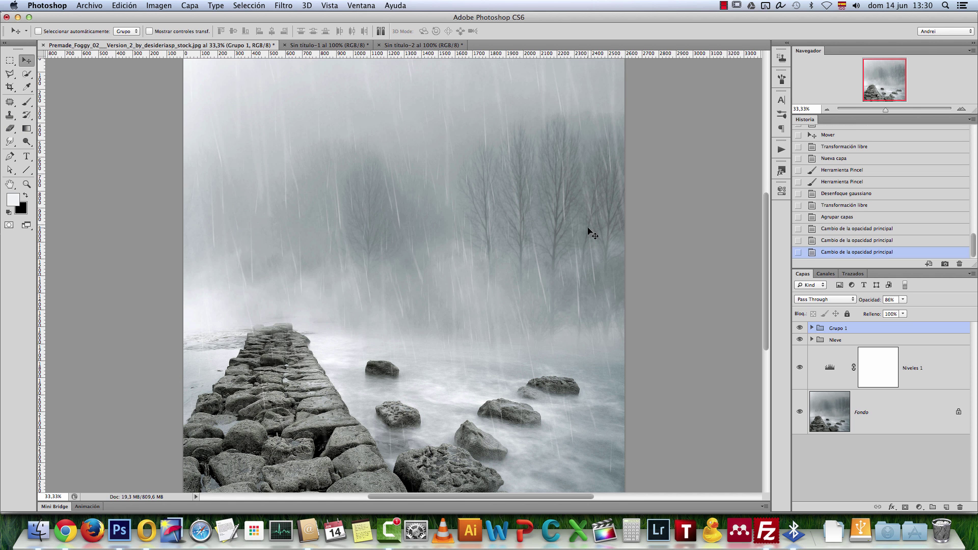
left_click(780, 79)
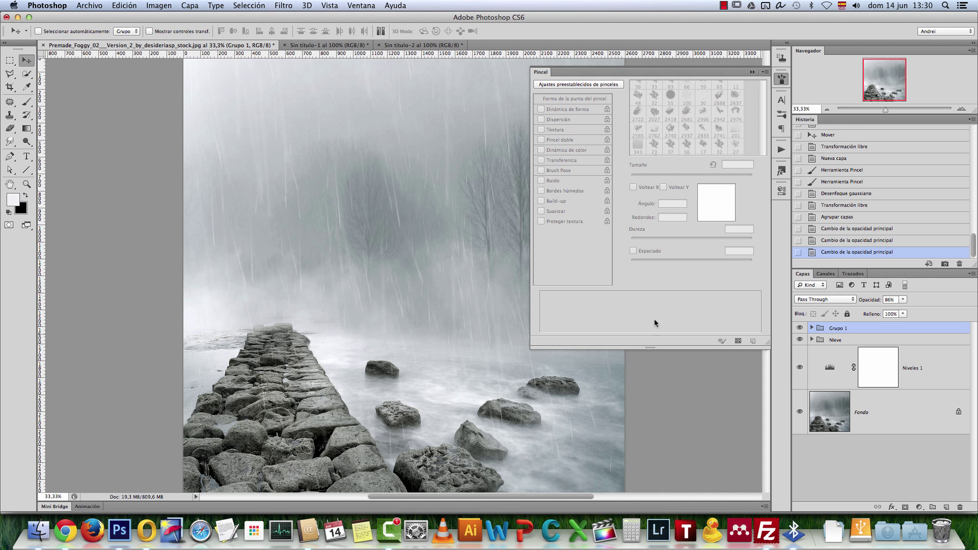
left_click(27, 102)
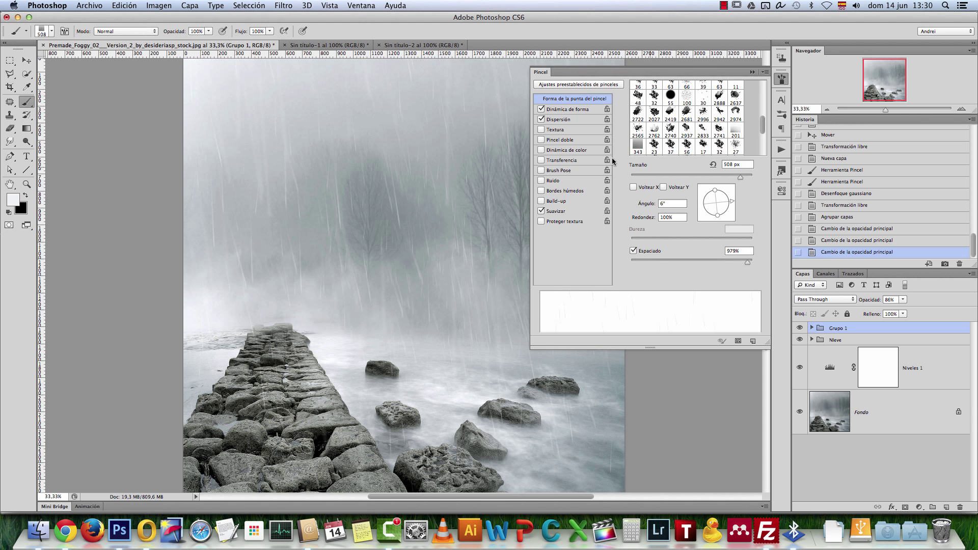
left_click(565, 110)
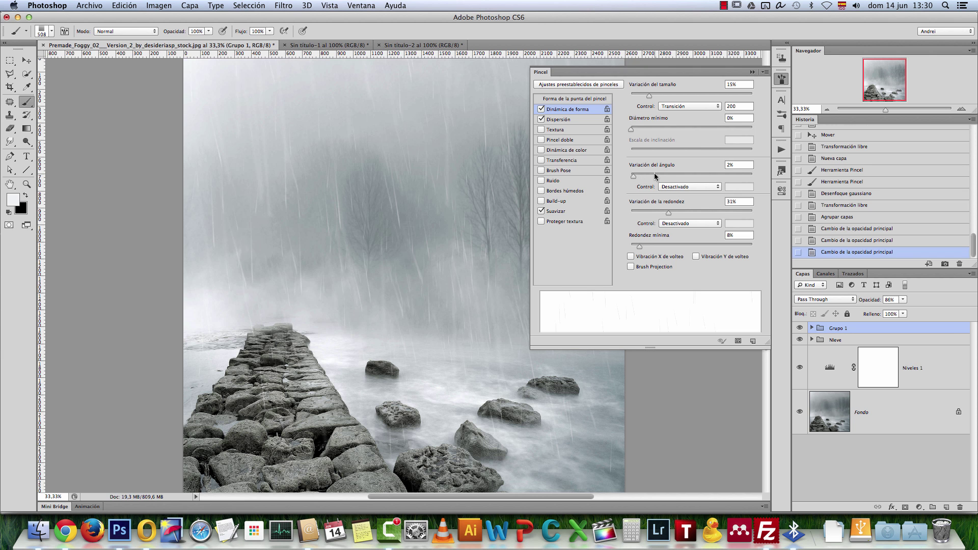
left_click(753, 71)
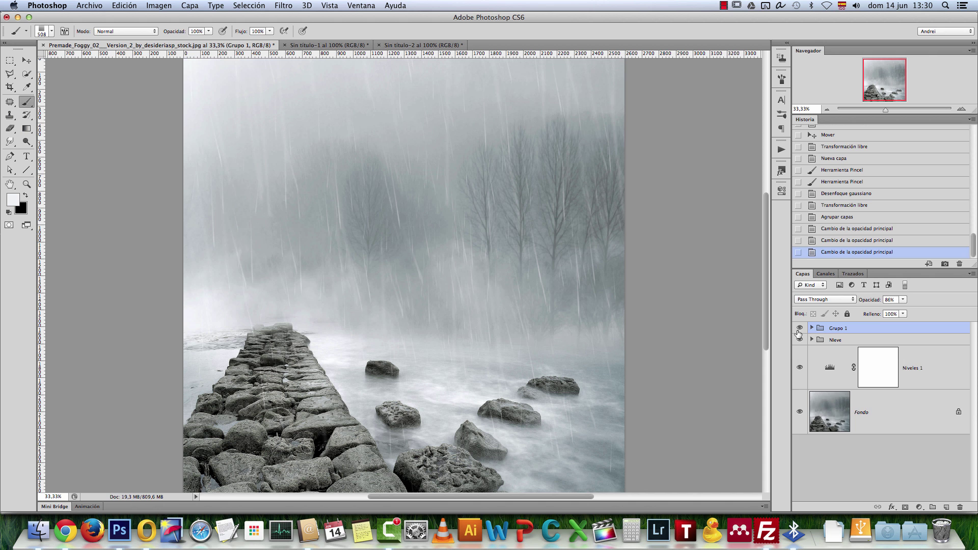
Make all the snow layers inside the Nieve group visible, including nieve 2, nieve 1 M and nieve 1, and collapse the group
left_click(811, 339)
left_click(799, 411)
left_click(799, 456)
scroll(829, 432, "down", 3)
left_click(799, 445)
scroll(818, 440, "down", 3)
left_click(801, 446)
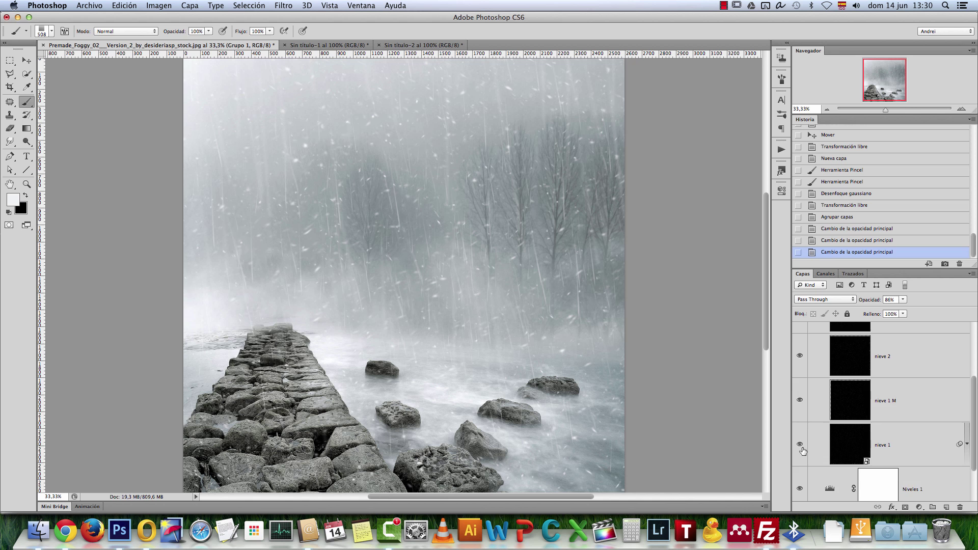
scroll(809, 408, "up", 5)
left_click(811, 340)
Toggle the visibility of Grupo 1 and Nieve to compare rain with snow, ending with only the snow group shown
left_click(800, 340)
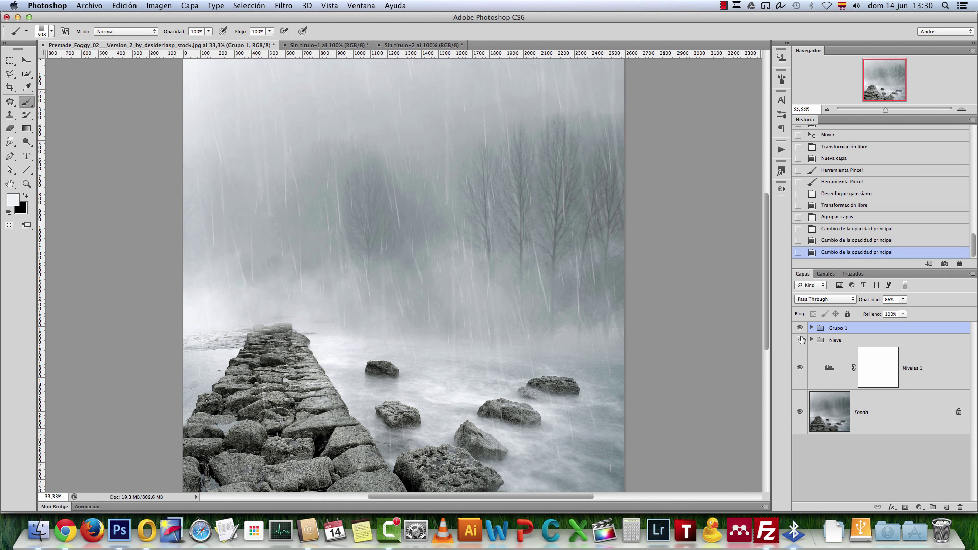
left_click(799, 327)
left_click(800, 339)
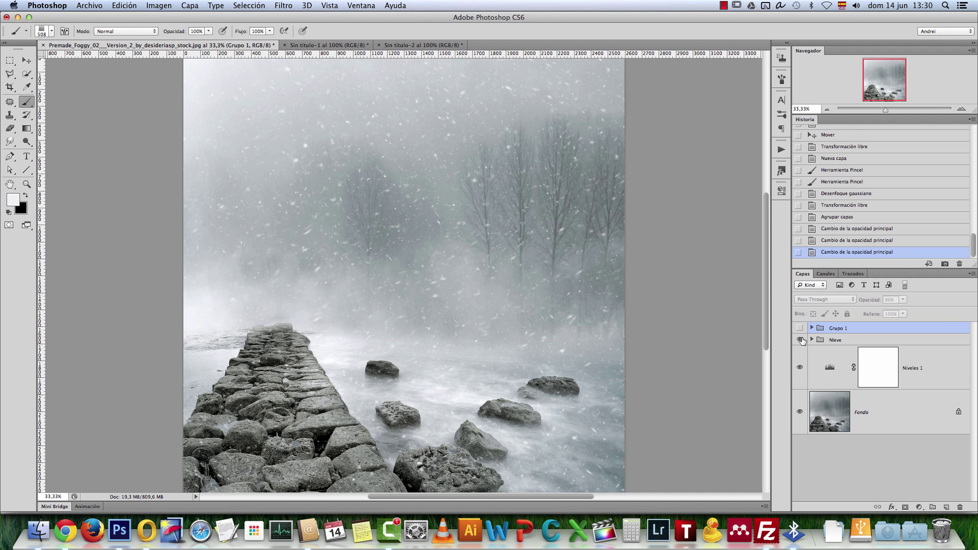
left_click(800, 340)
left_click(799, 327)
left_click(799, 328)
left_click(800, 339)
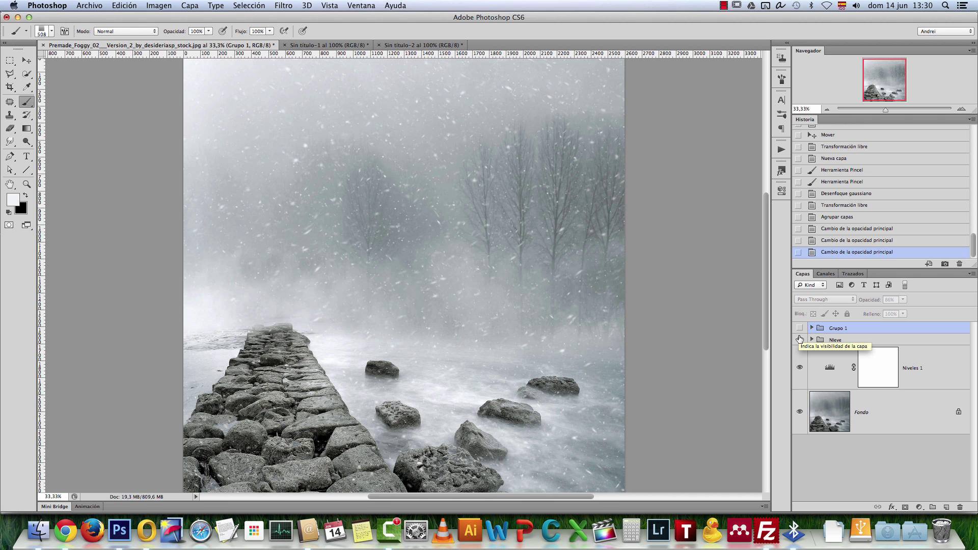